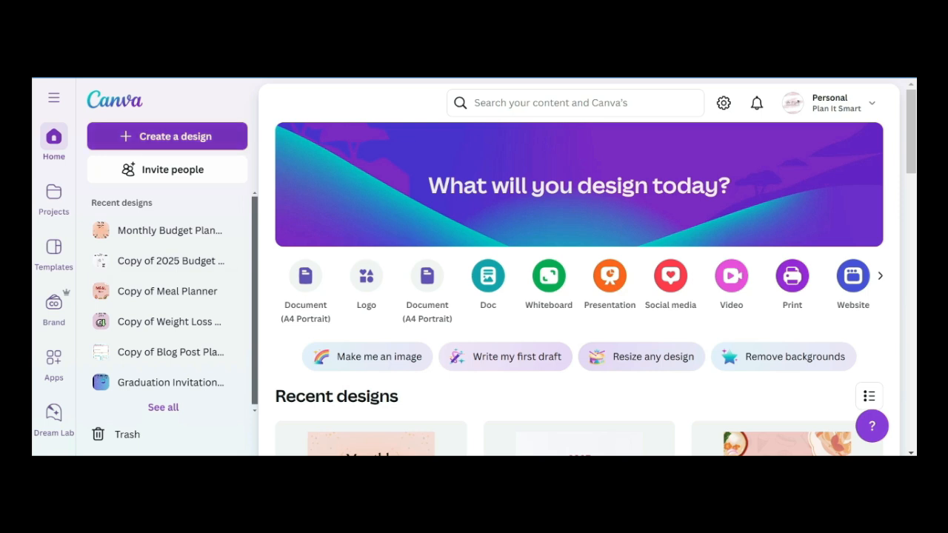
Create a new blank A4 portrait document design
left_click(167, 136)
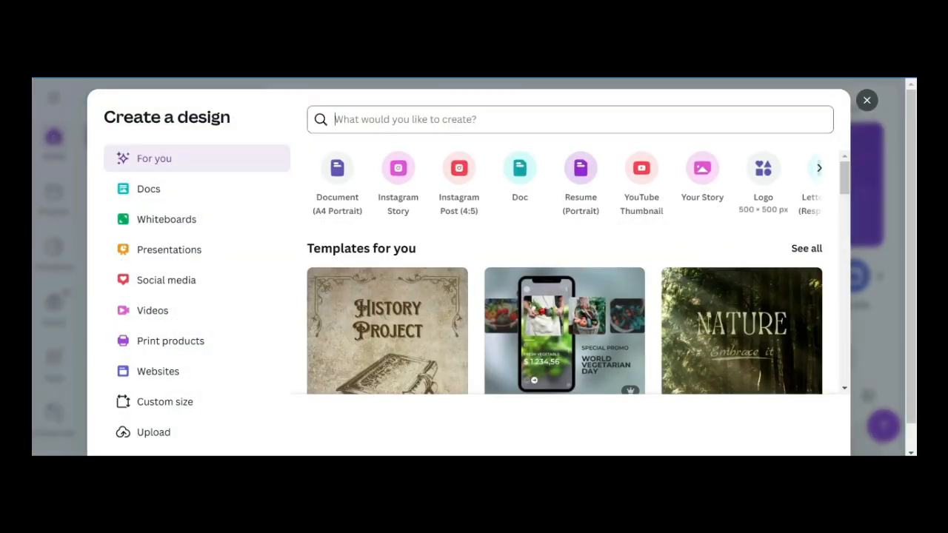
left_click(820, 169)
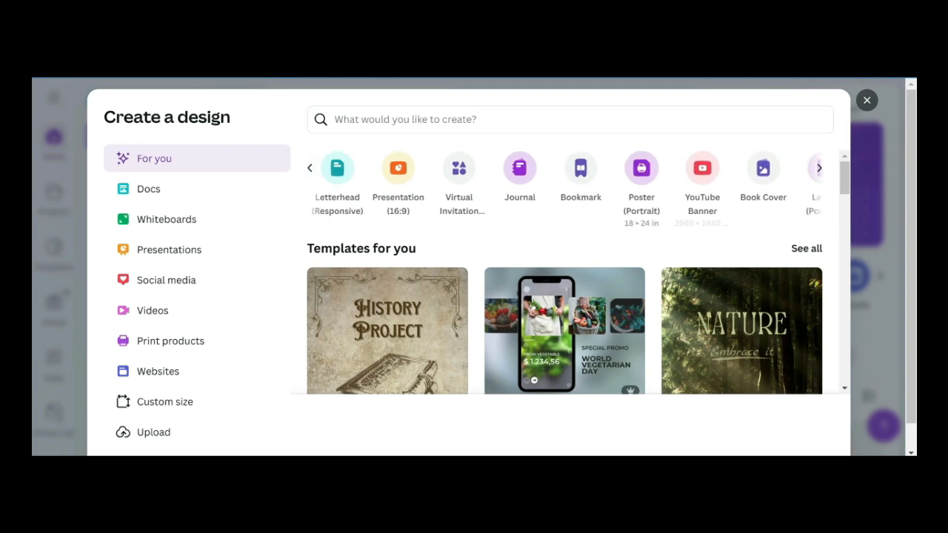
left_click(819, 168)
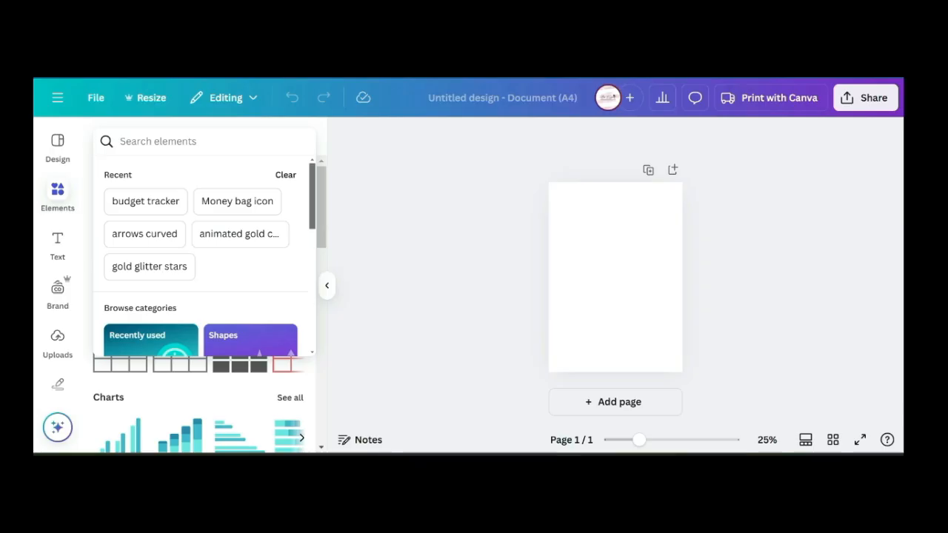
Search the elements library for "flowers" and look through the results
left_click(200, 142)
type("f")
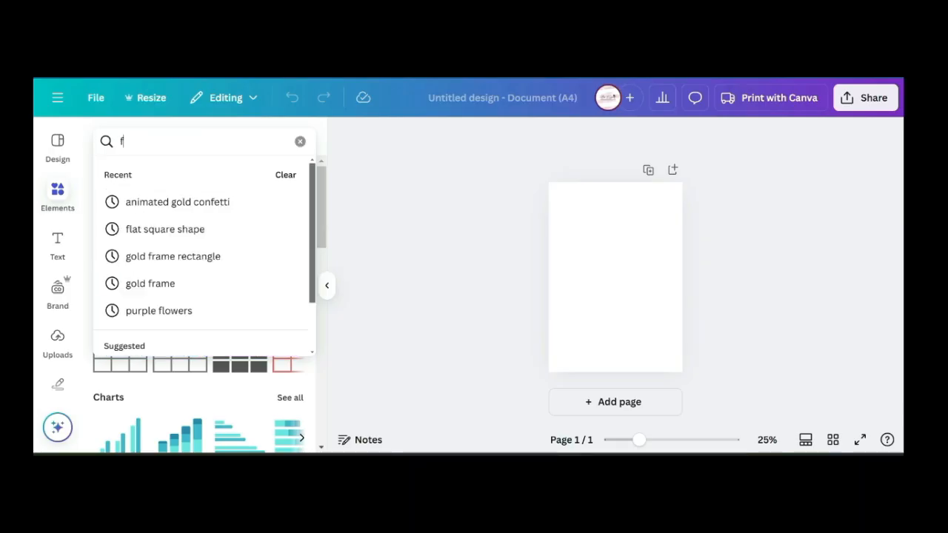
type("lowers")
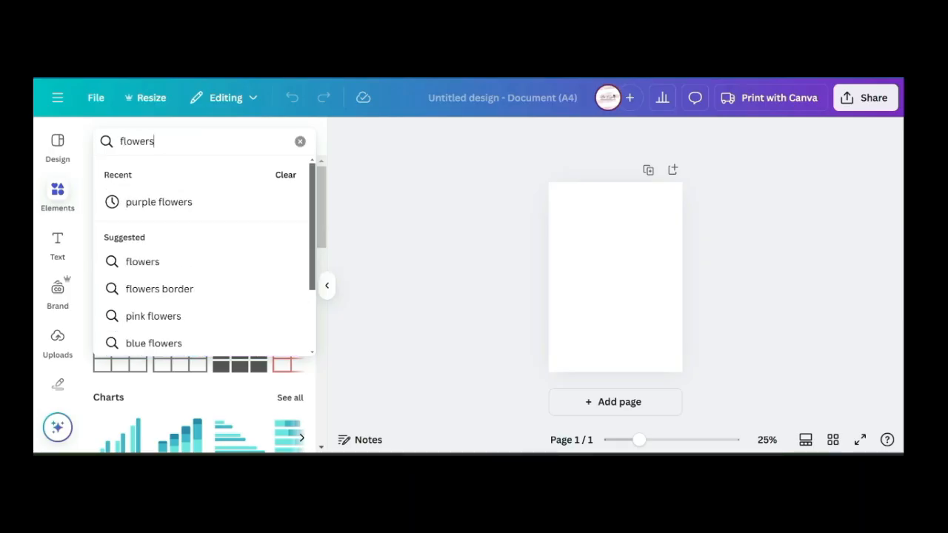
key("Return")
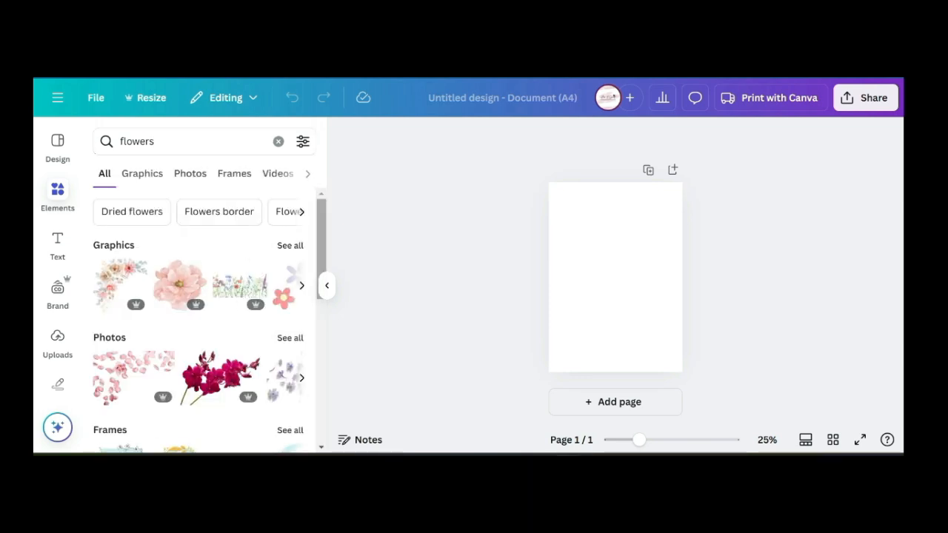
scroll(207, 318, "down", 5)
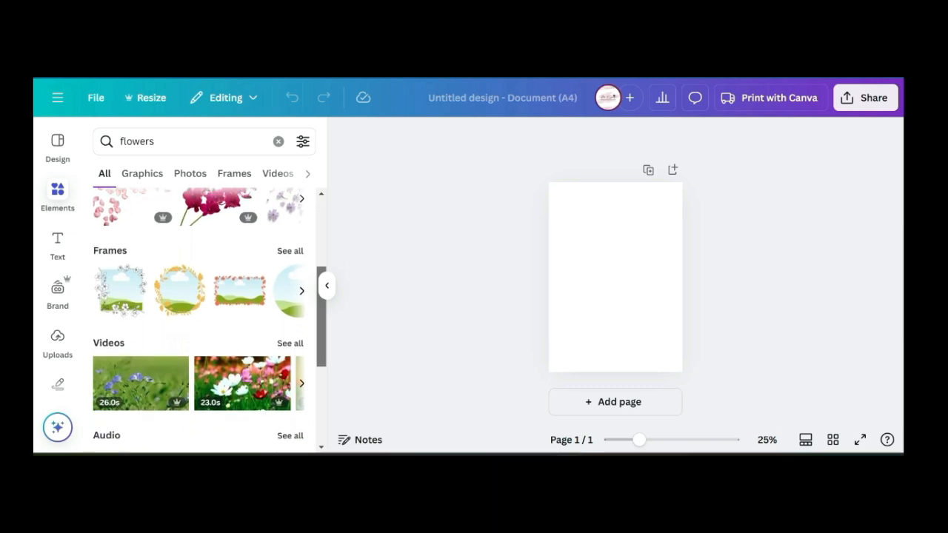
scroll(207, 319, "down", 3)
scroll(207, 318, "up", 8)
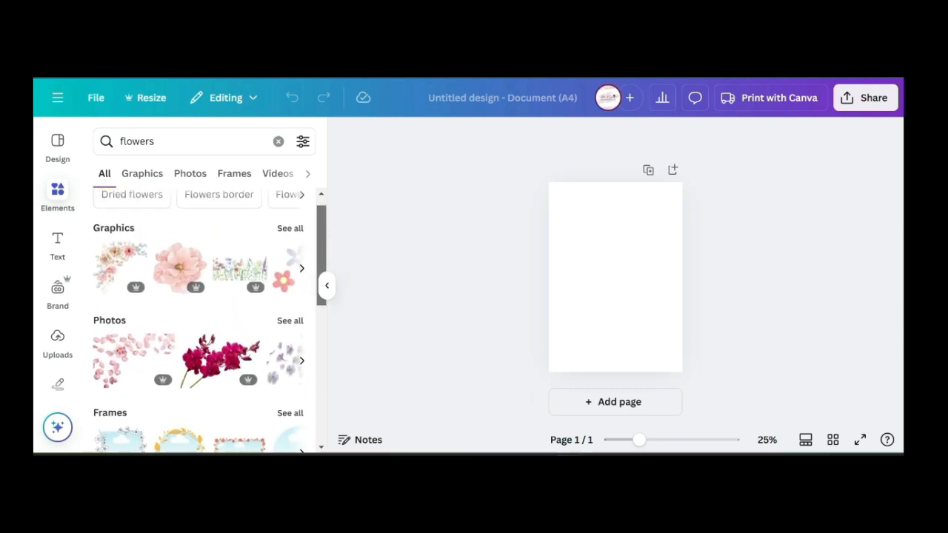
scroll(208, 318, "up", 1)
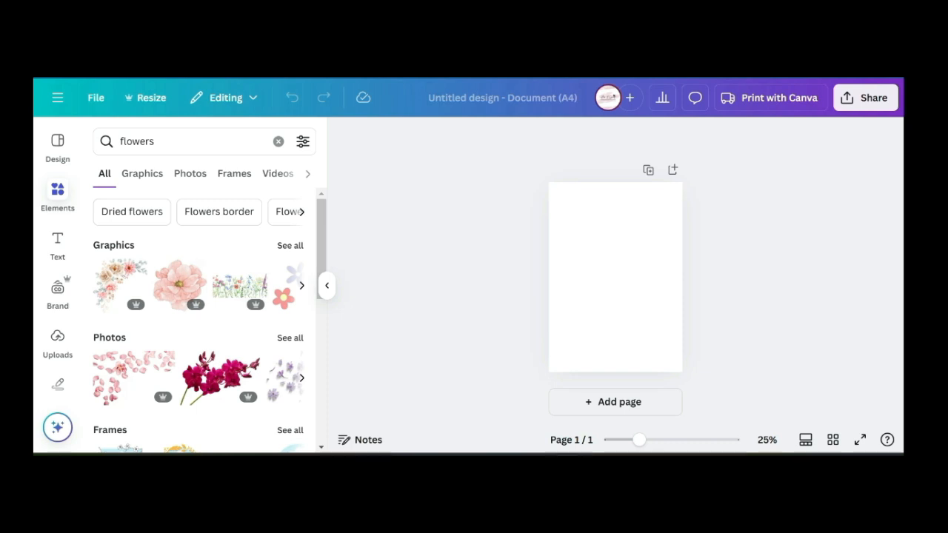
Add the pink flower graphic to the page, tilt it clockwise and place it in the page's lower-left corner
left_click(177, 284)
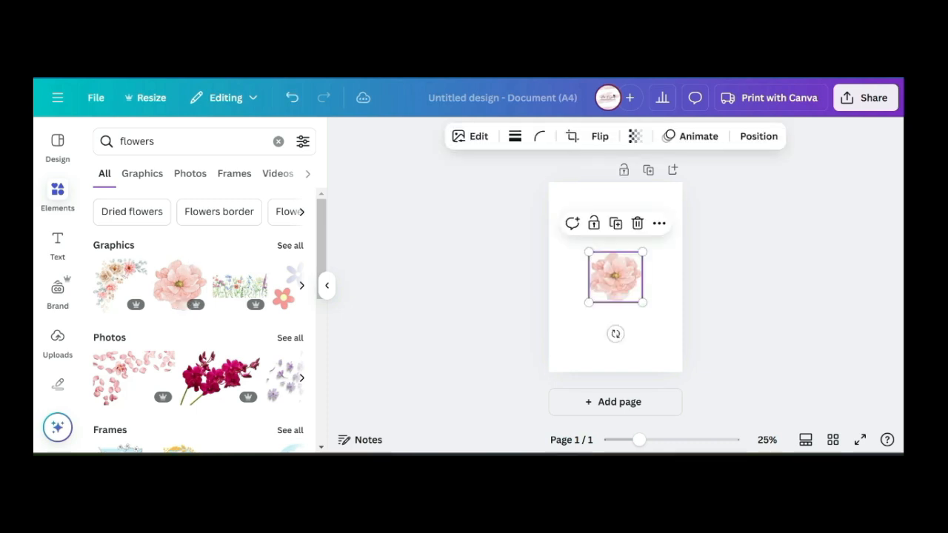
left_click_drag(616, 277, 588, 332)
left_click_drag(589, 390, 571, 387)
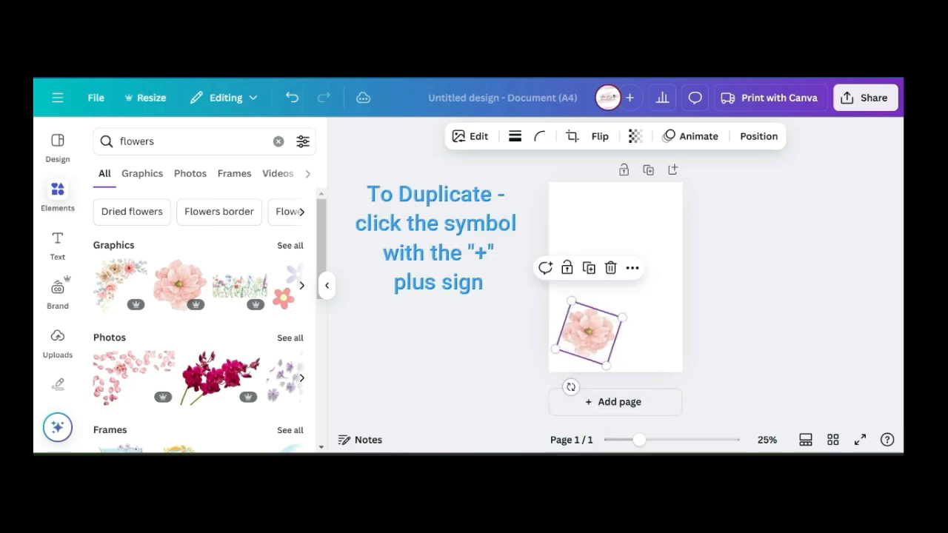
left_click_drag(589, 333, 575, 351)
left_click(612, 260)
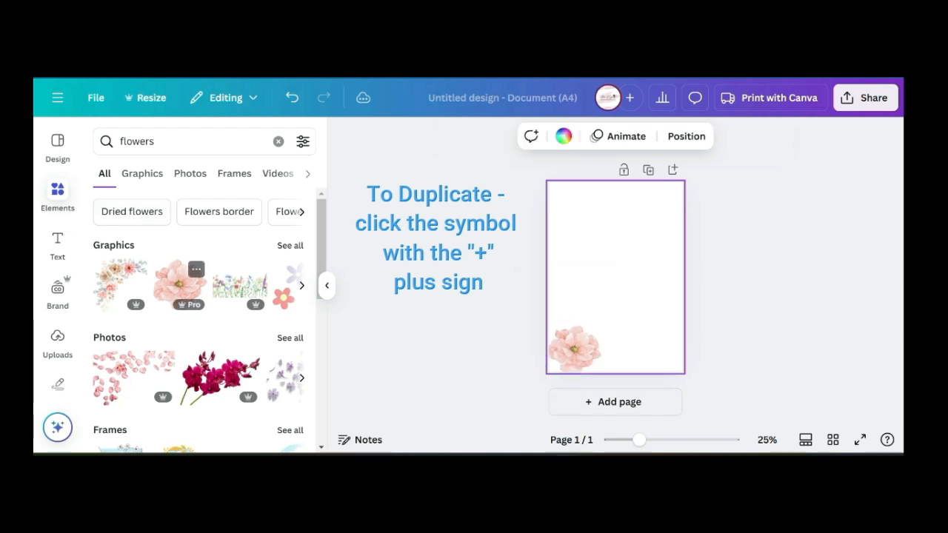
Add two more pink flowers along the page's lower edge, a tilted one in the right corner and an upright one between the outer two
left_click(179, 285)
left_click_drag(616, 277, 657, 351)
left_click_drag(656, 408, 700, 435)
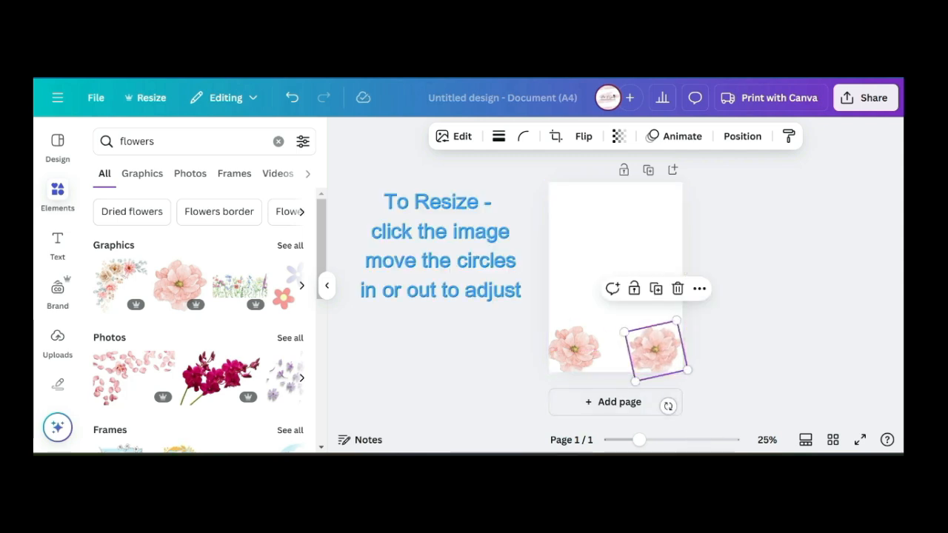
left_click(179, 283)
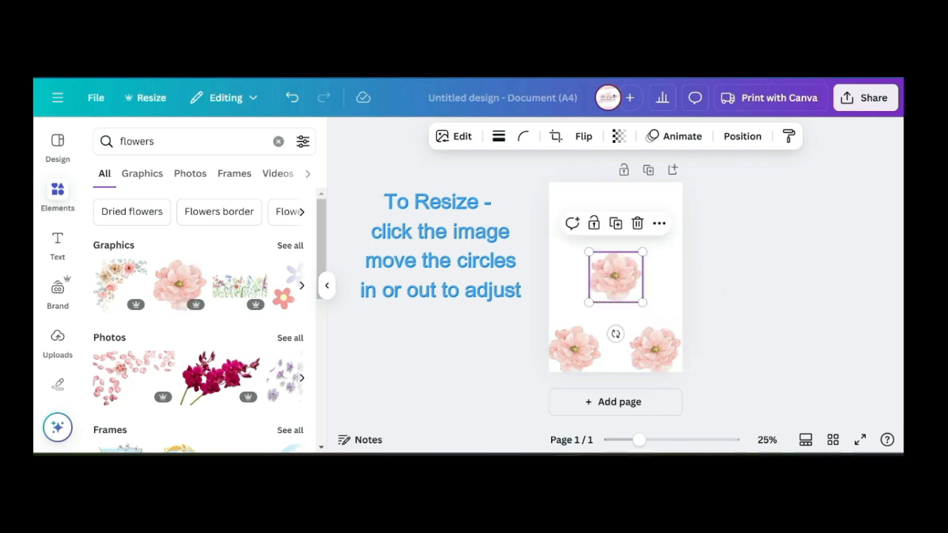
left_click_drag(616, 277, 616, 347)
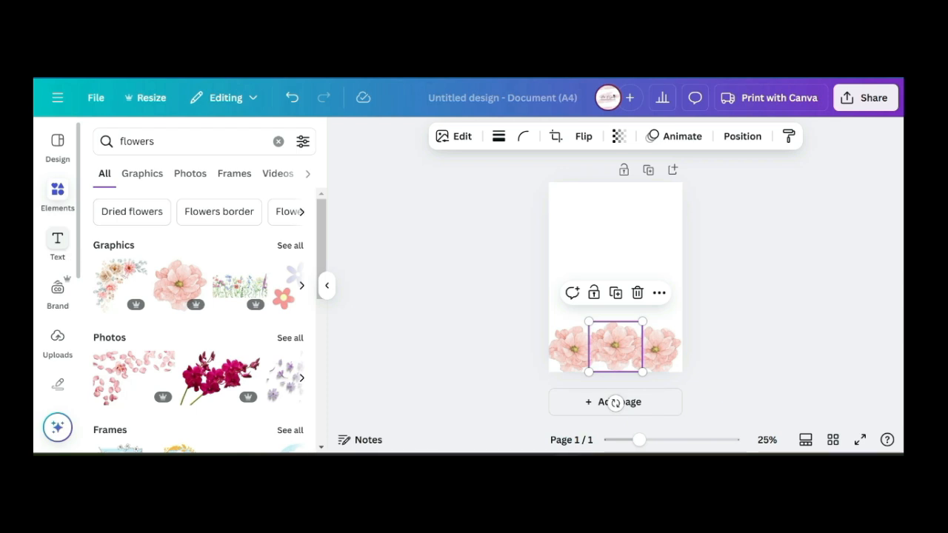
left_click(58, 245)
left_click(230, 184)
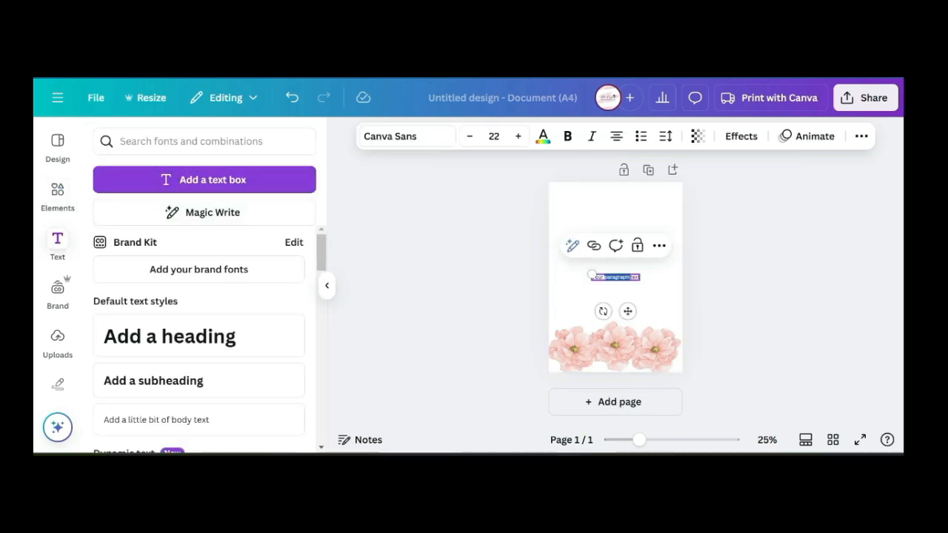
left_click(629, 294)
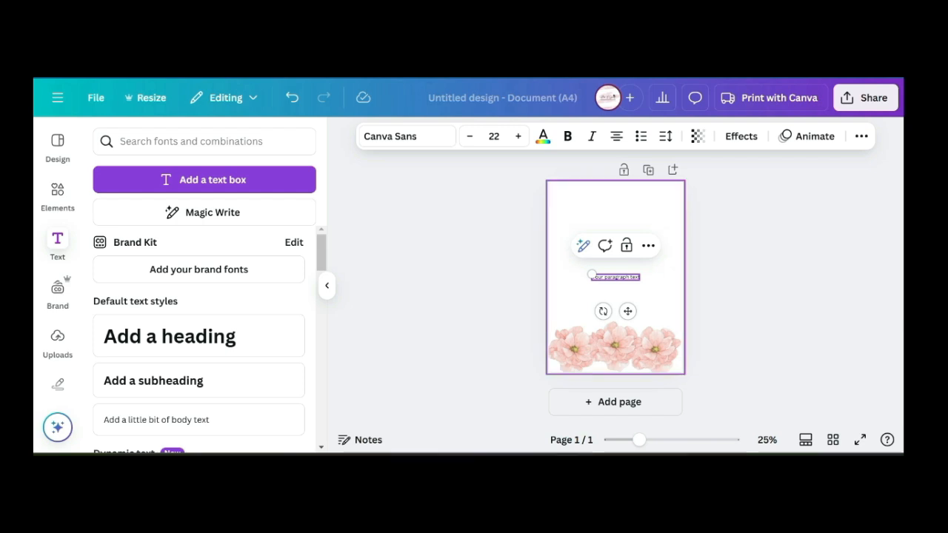
left_click_drag(628, 311, 627, 257)
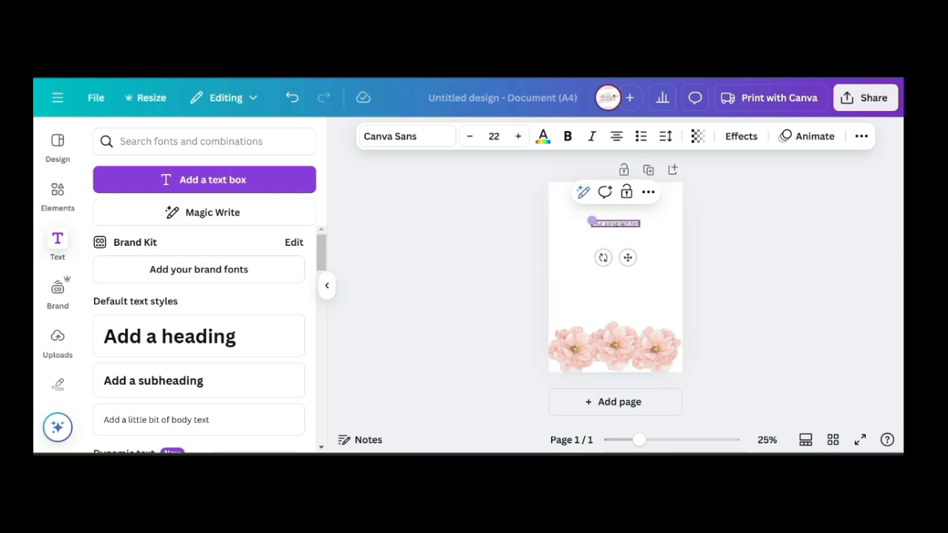
left_click_drag(592, 220, 594, 221)
left_click(646, 230)
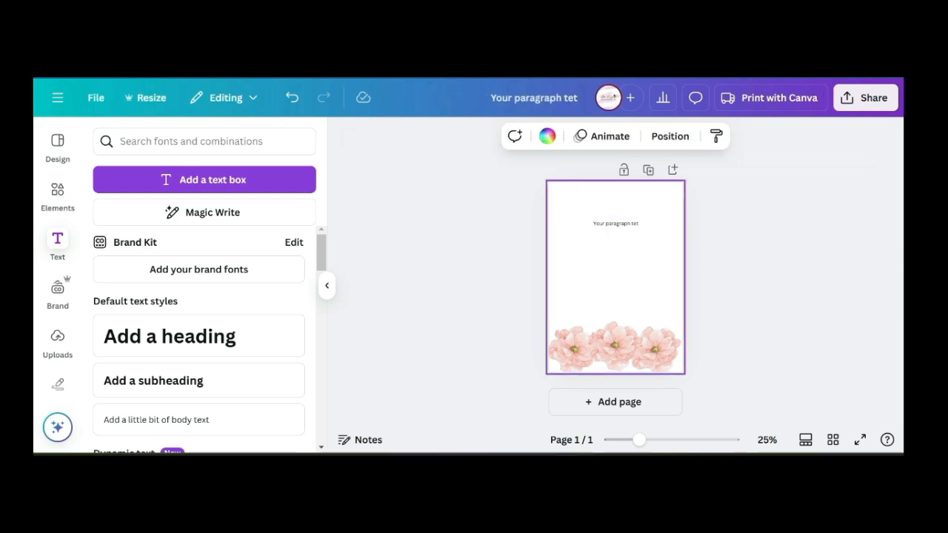
left_click_drag(646, 230, 583, 220)
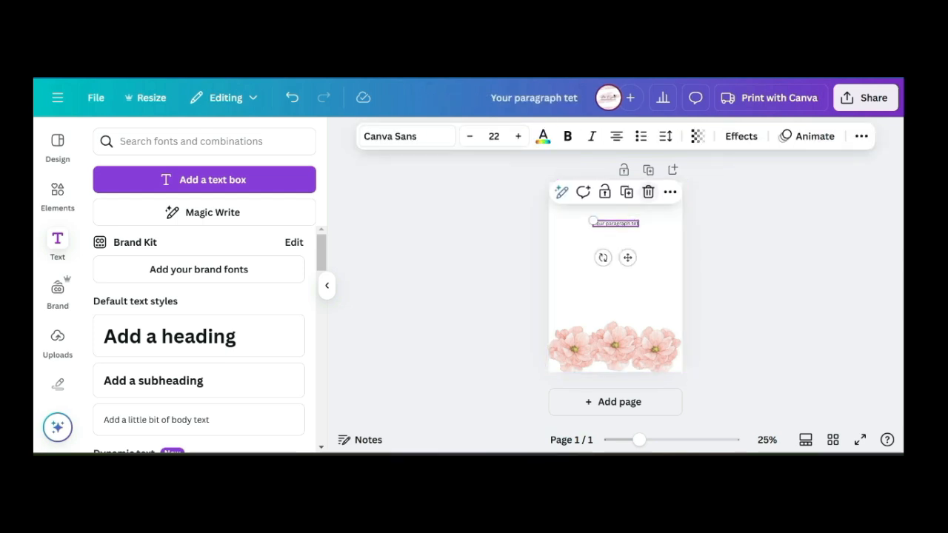
key("Delete")
Add a heading reading "Monthly" centered near the top of the page
left_click(170, 337)
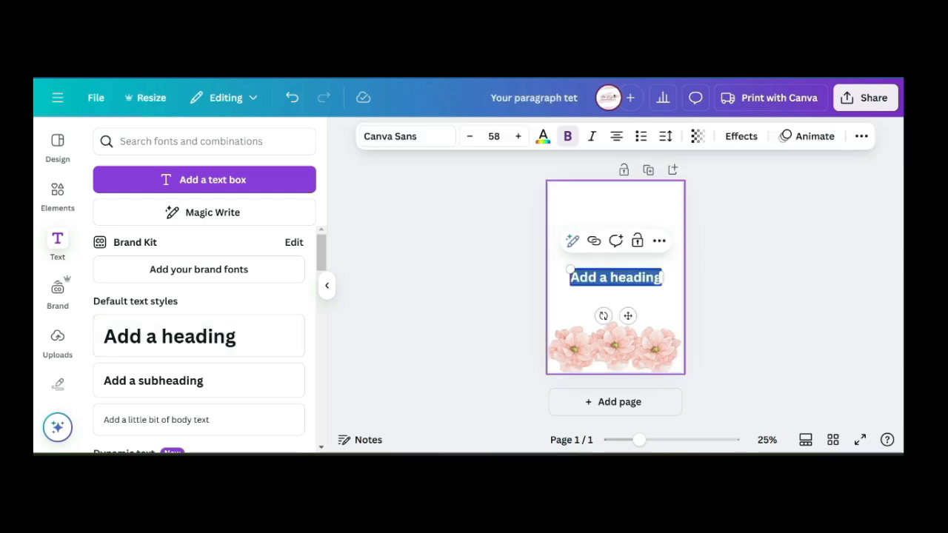
left_click_drag(628, 315, 628, 254)
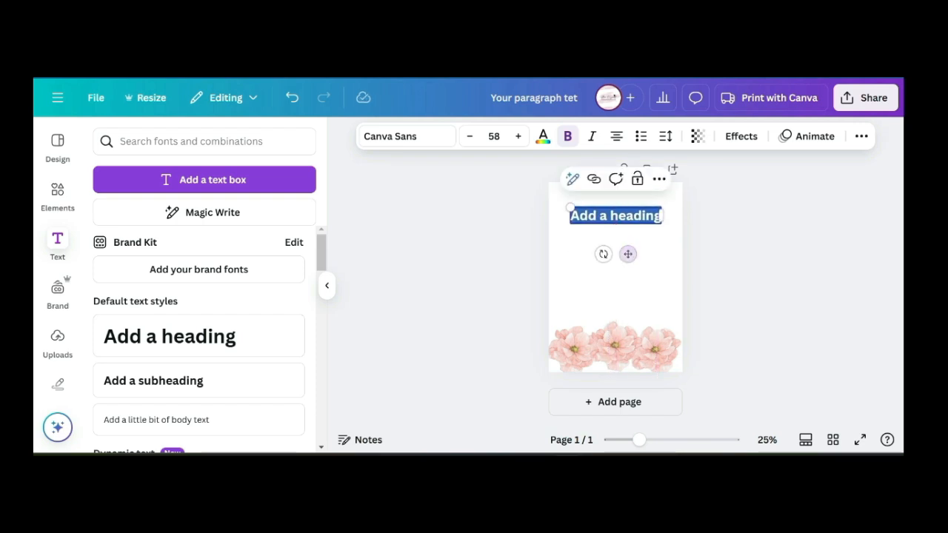
type("Monthly")
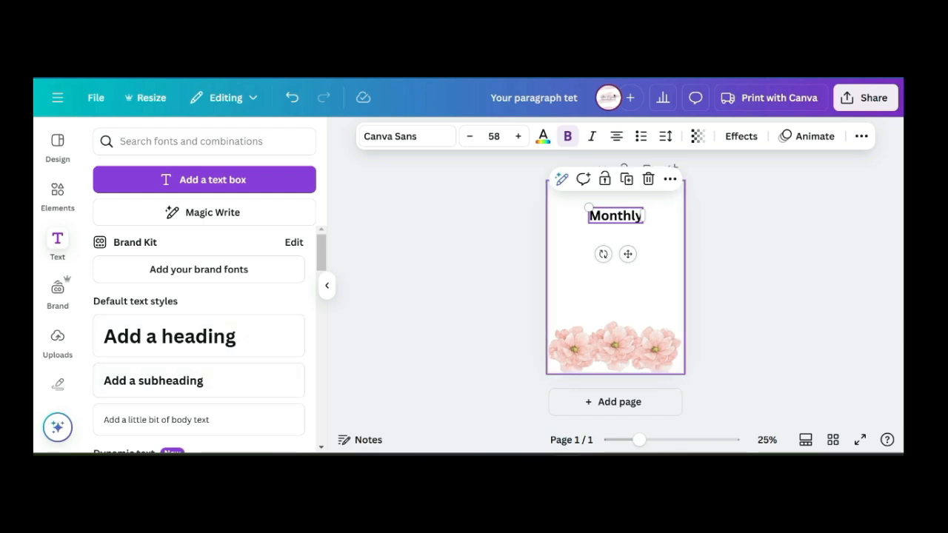
left_click(597, 292)
Add a subheading reading "Budget Planner" centered directly beneath the "Monthly" heading
left_click(199, 380)
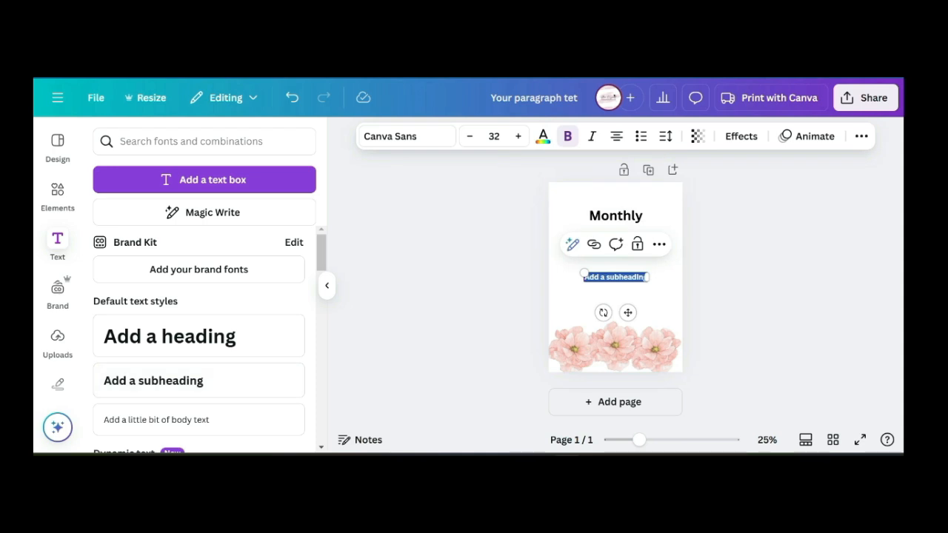
left_click_drag(628, 312, 628, 272)
type("dudget ")
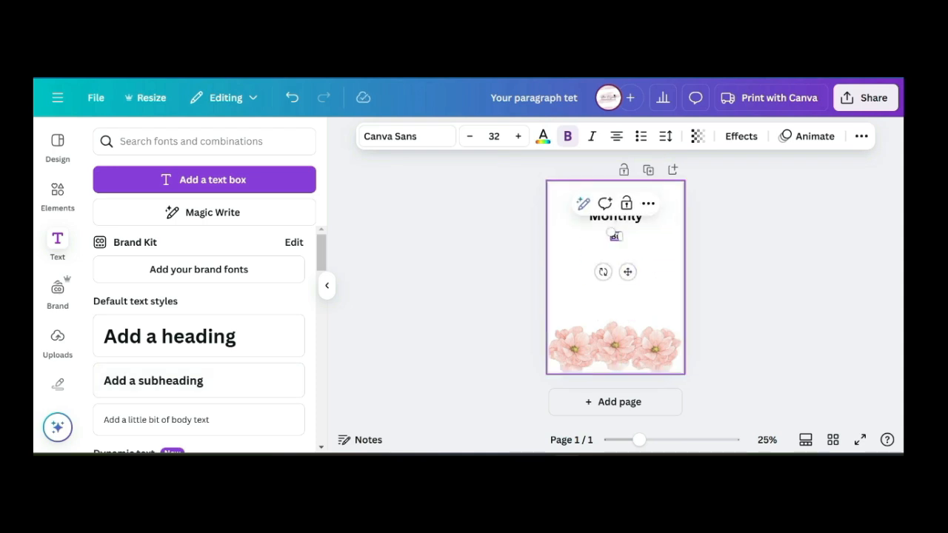
type("Planne")
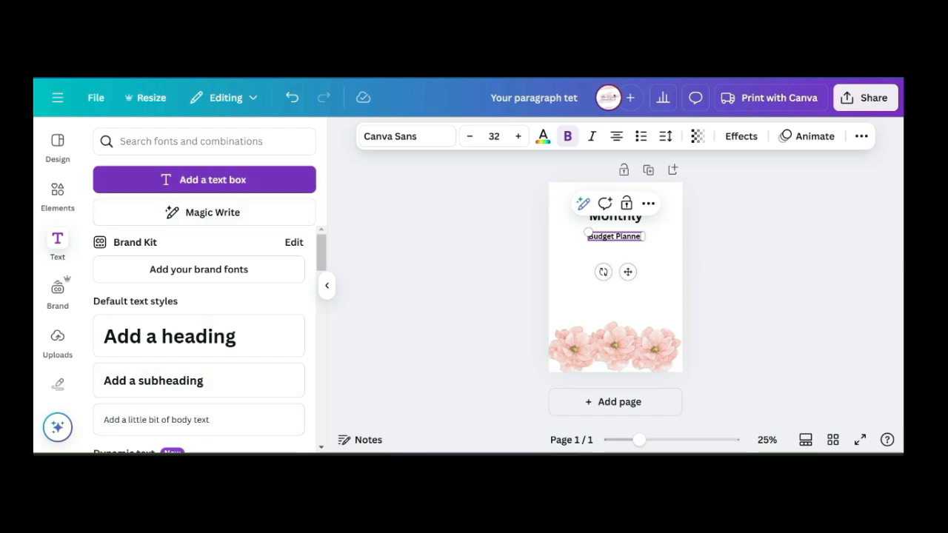
Add a text box below the subheading and replace its placeholder text with "2025"
left_click(204, 180)
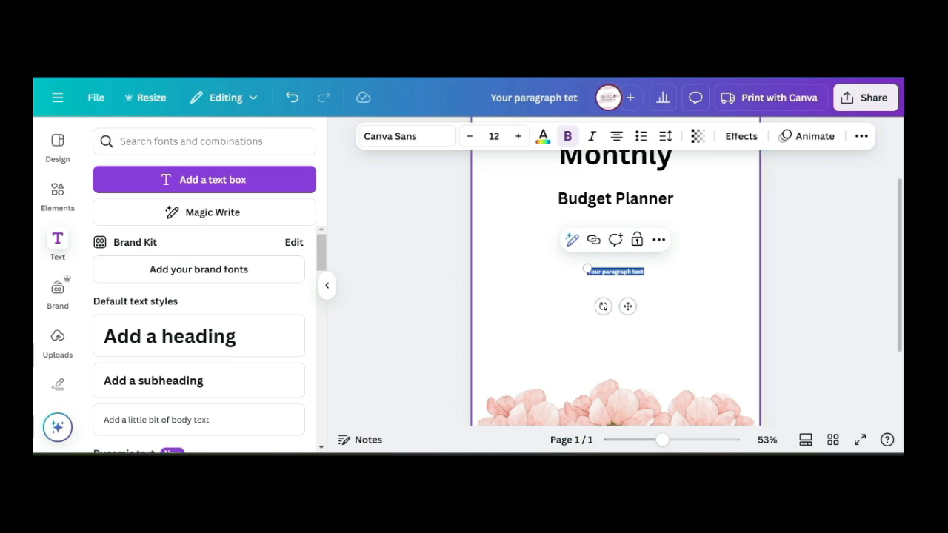
key("Escape")
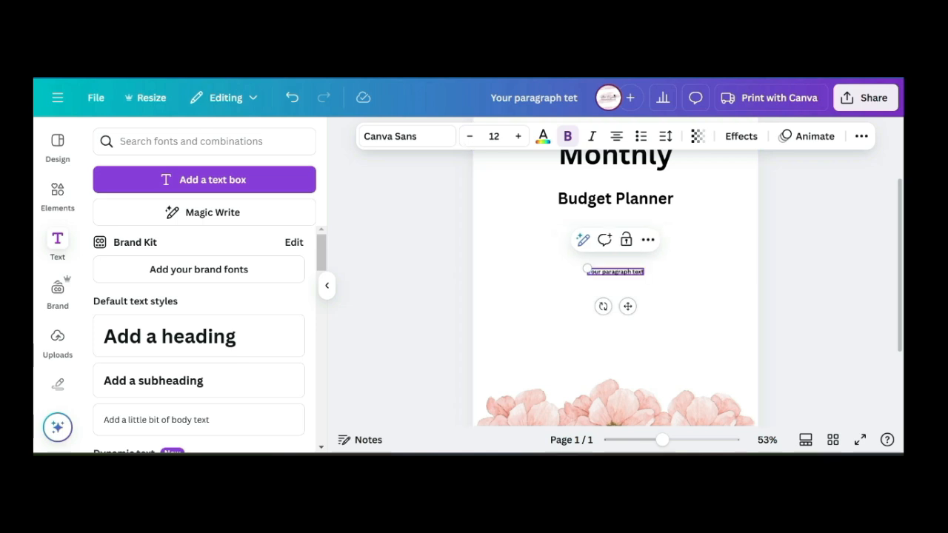
left_click_drag(643, 272, 586, 271)
type("2025")
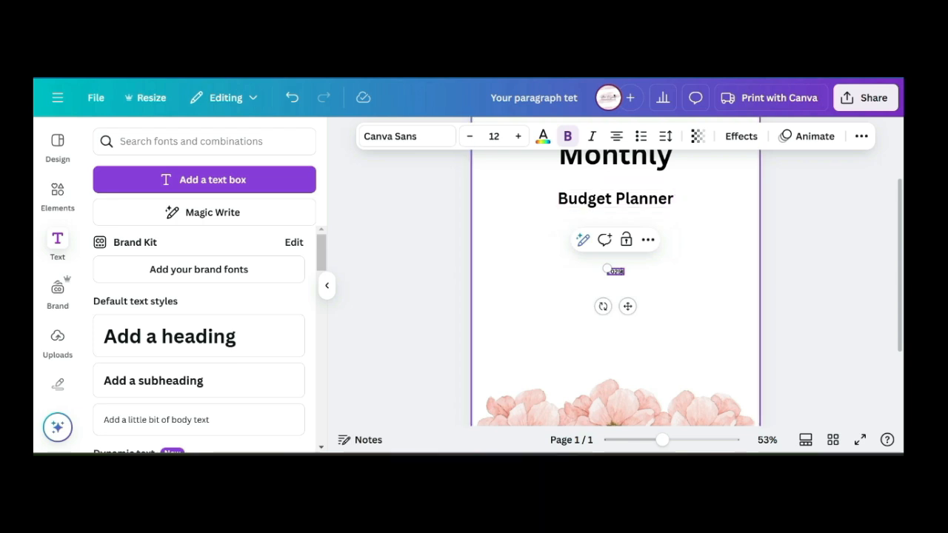
Enlarge the "2025" text to font size 59 and move it up to sit just beneath "Budget Planner"
left_click(518, 136)
left_click(518, 136)
left_click(518, 136)
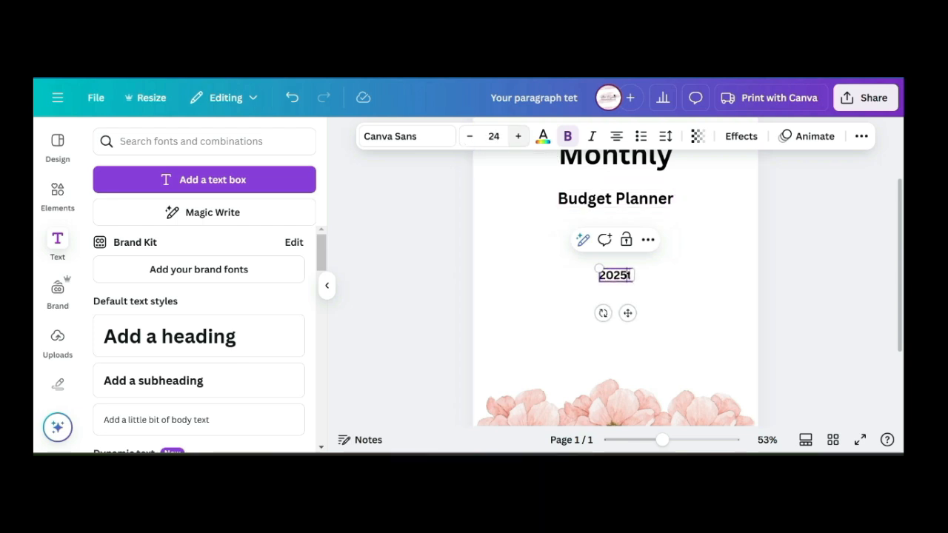
left_click(518, 137)
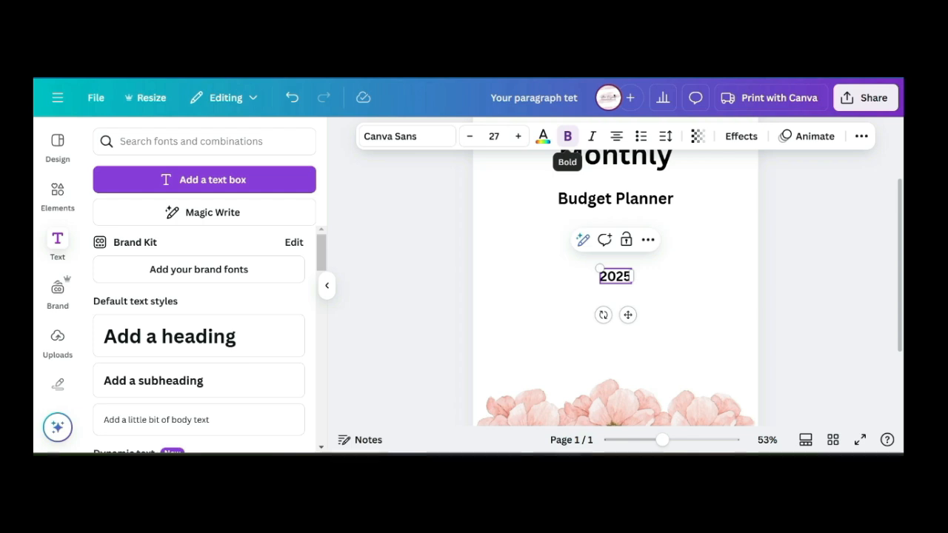
left_click(518, 136)
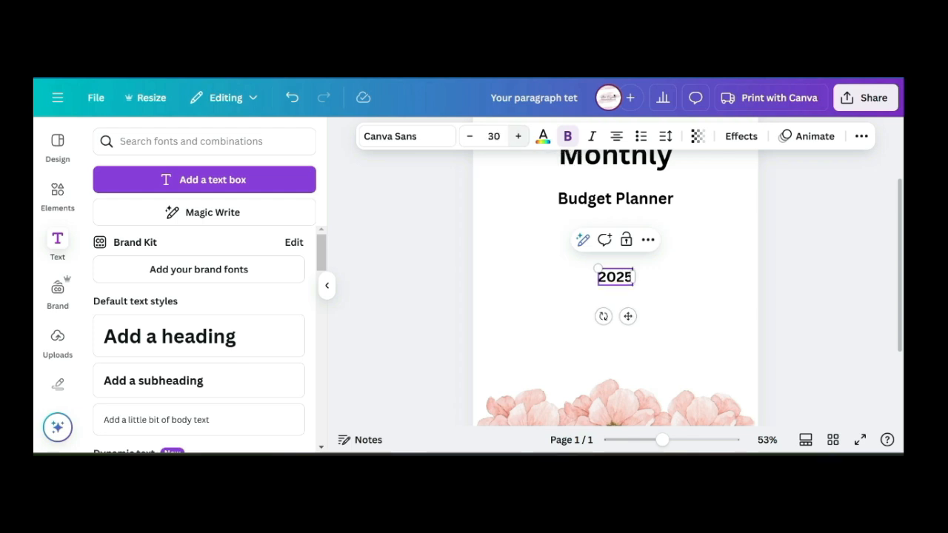
left_click(518, 136)
left_click(517, 136)
left_click(518, 136)
left_click(518, 137)
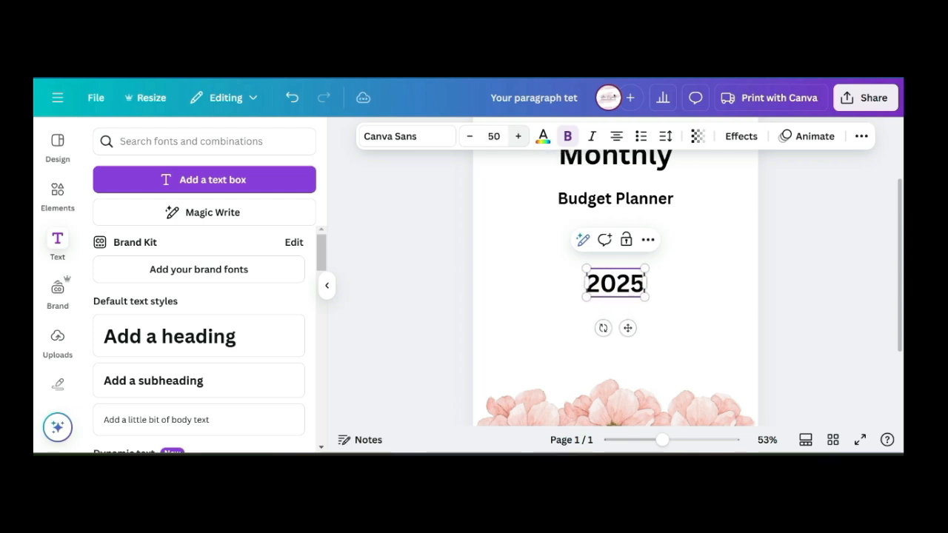
left_click(518, 136)
left_click(518, 136)
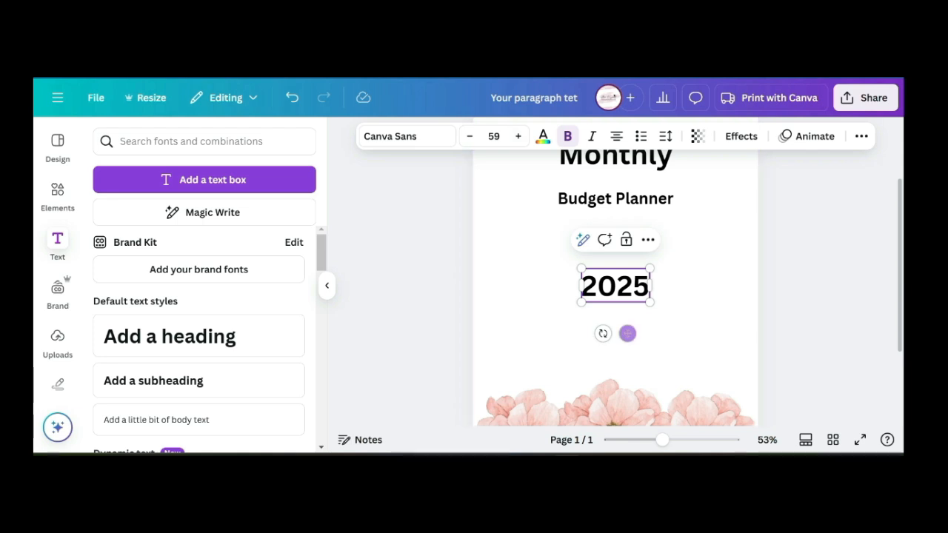
left_click_drag(628, 330, 627, 275)
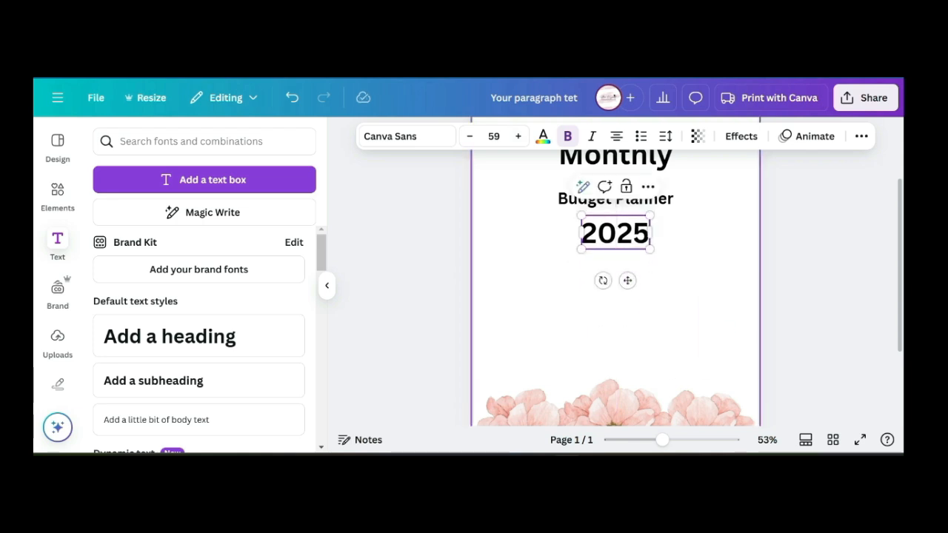
Move "Budget Planner" and "2025" up slightly to tighten the spacing beneath "Monthly"
scroll(615, 282, "up", 1)
scroll(614, 297, "up", 2)
left_click(616, 300)
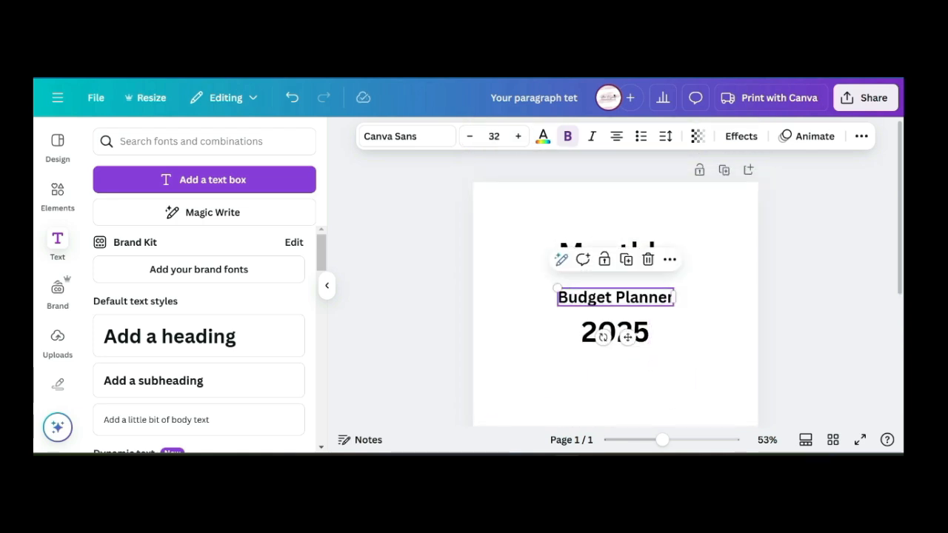
mouse_move(628, 338)
left_mouse_down()
mouse_move(627, 319)
mouse_move(629, 332)
left_mouse_up()
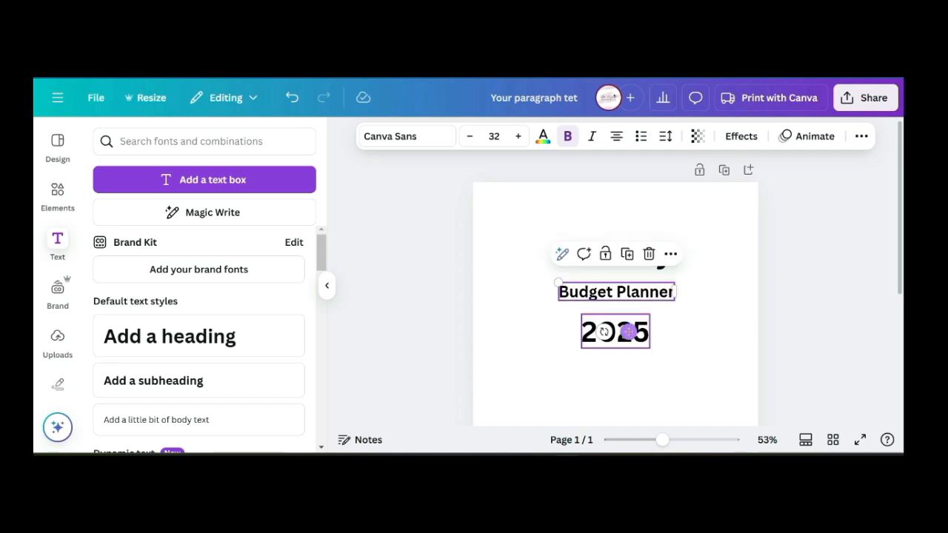
left_click(628, 332)
left_click_drag(627, 379, 627, 371)
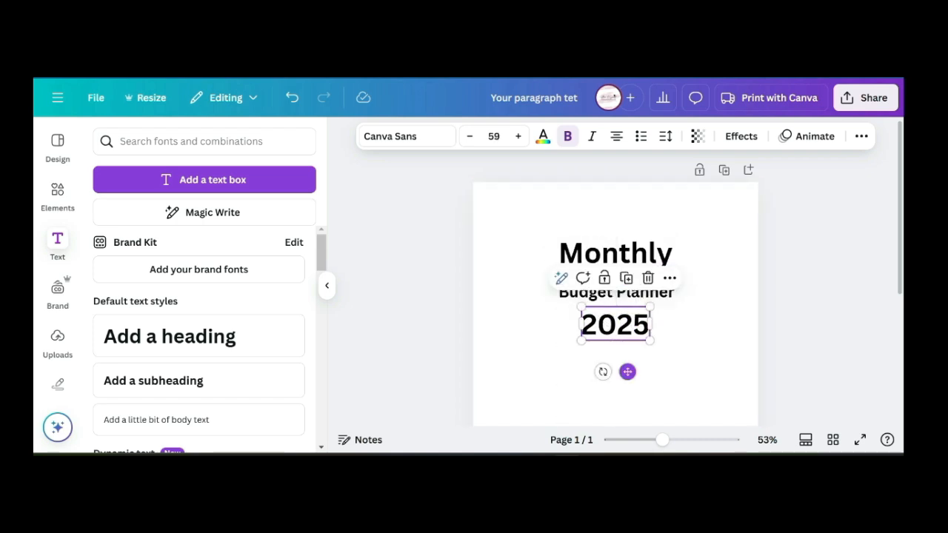
Change the font of the whole "Budget Planner" text to Great Vibes
left_click(616, 254)
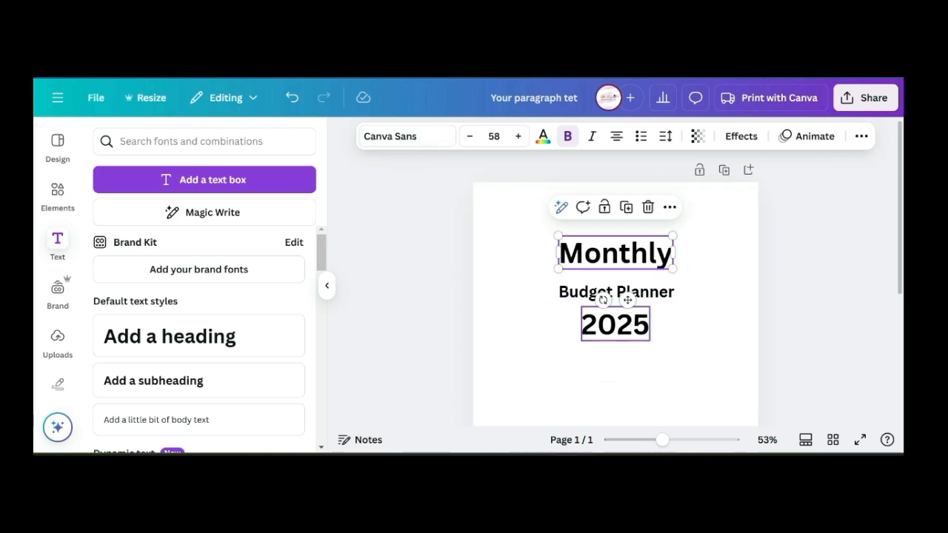
left_click(616, 292)
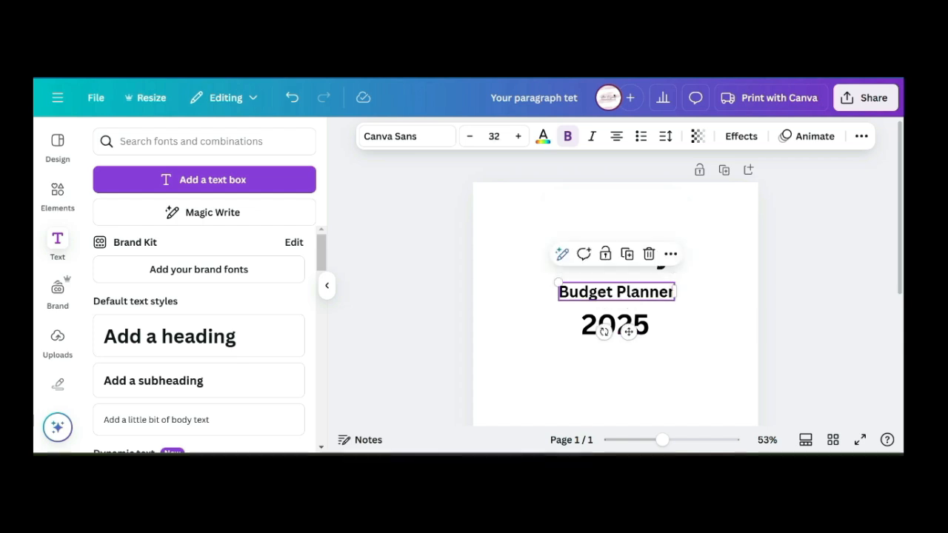
left_click(579, 292)
left_click_drag(560, 292, 675, 292)
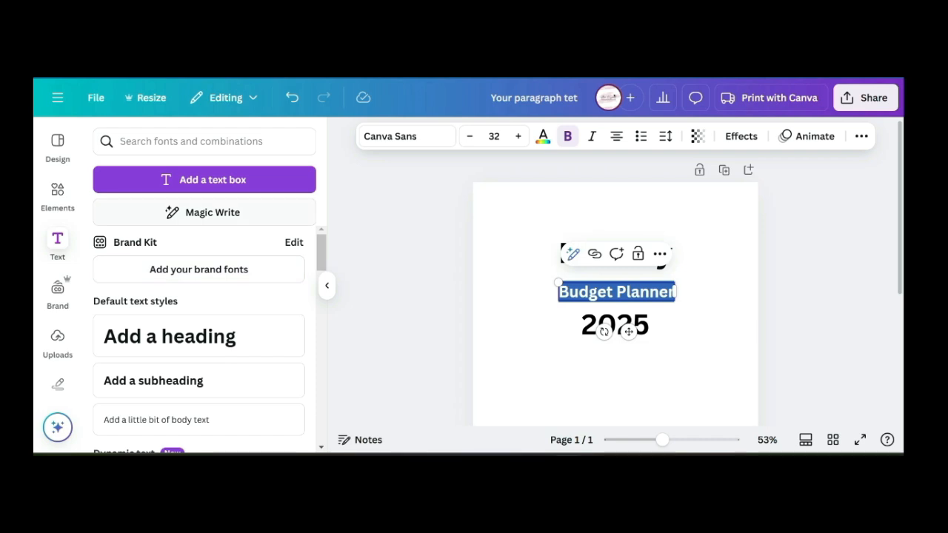
left_click(406, 137)
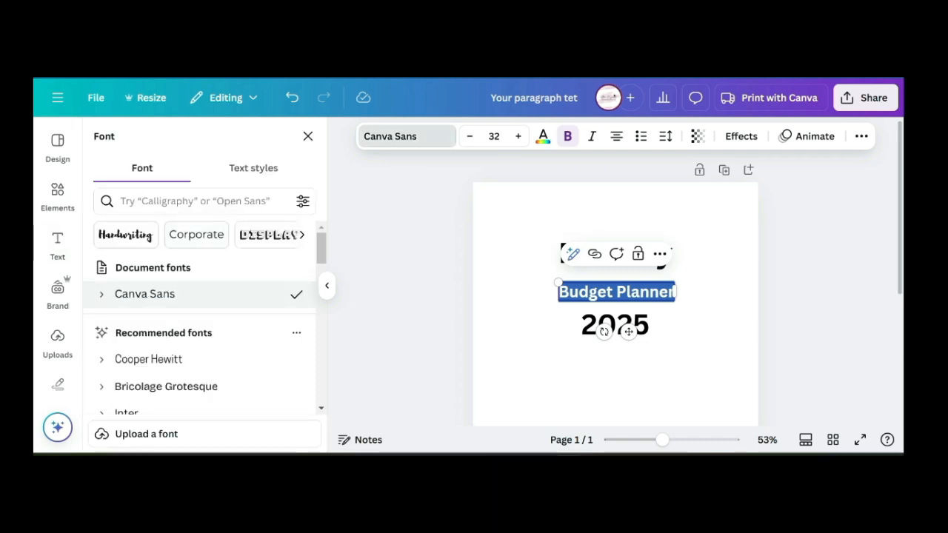
scroll(200, 294, "down", 1)
scroll(200, 318, "down", 2)
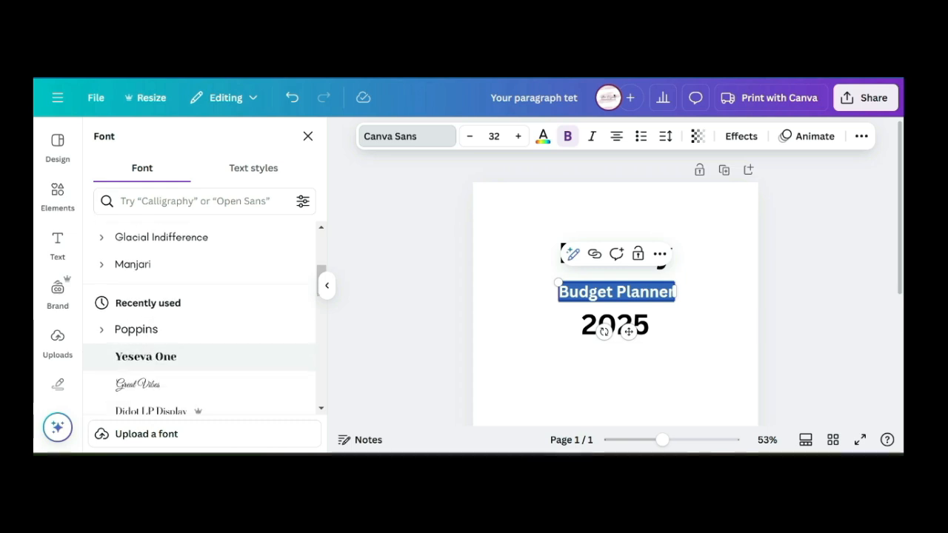
left_click(138, 384)
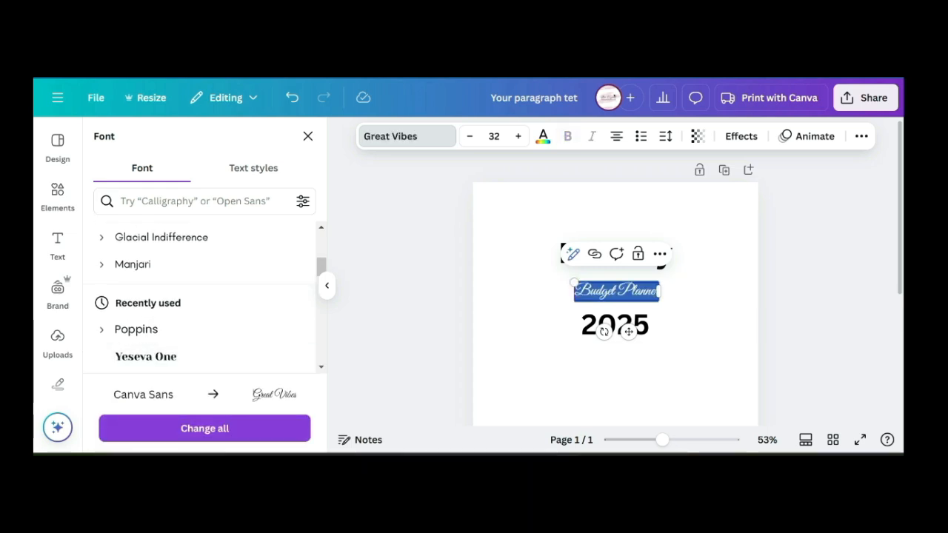
Increase the "Budget Planner" font size to 43
scroll(200, 299, "down", 3)
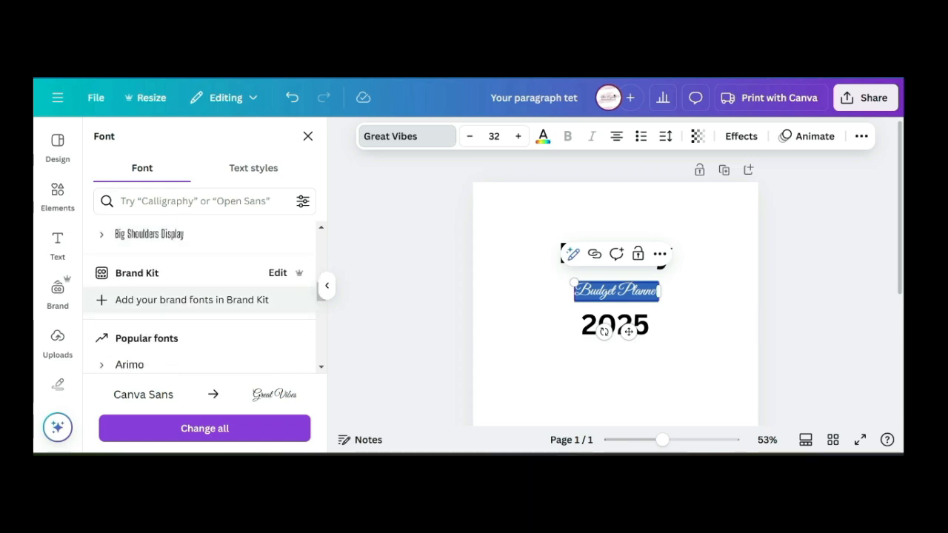
scroll(200, 297, "down", 6)
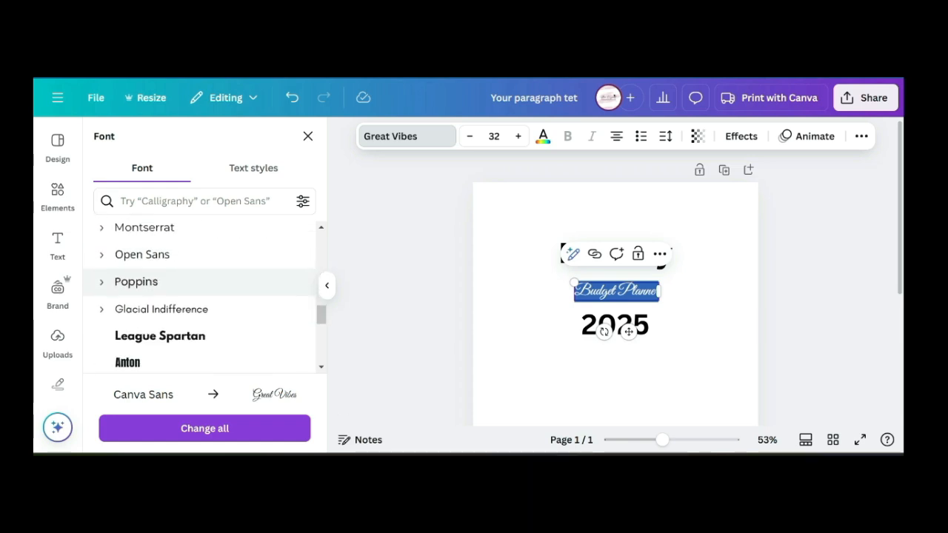
scroll(200, 296, "down", 2)
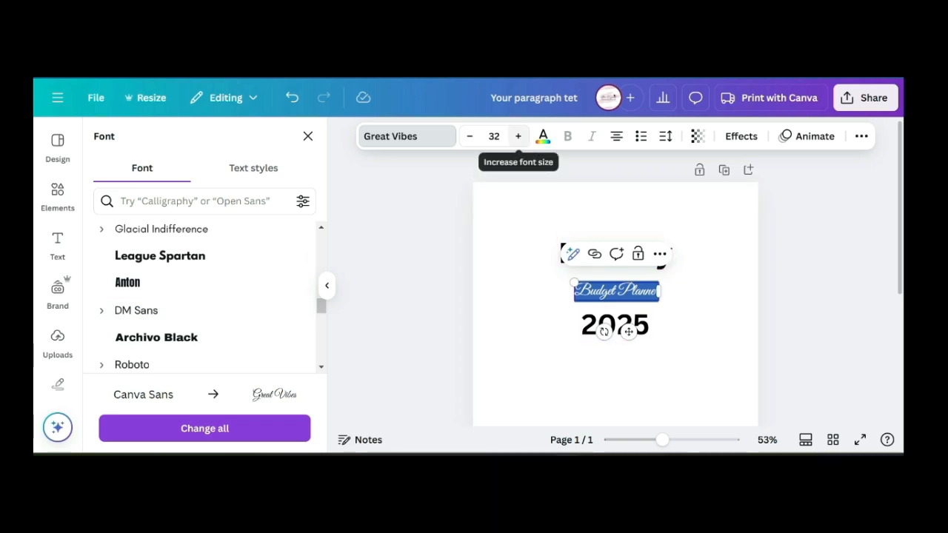
left_click(519, 136)
left_click(519, 136)
left_click(519, 136)
left_click(519, 137)
left_click(519, 137)
left_click(519, 136)
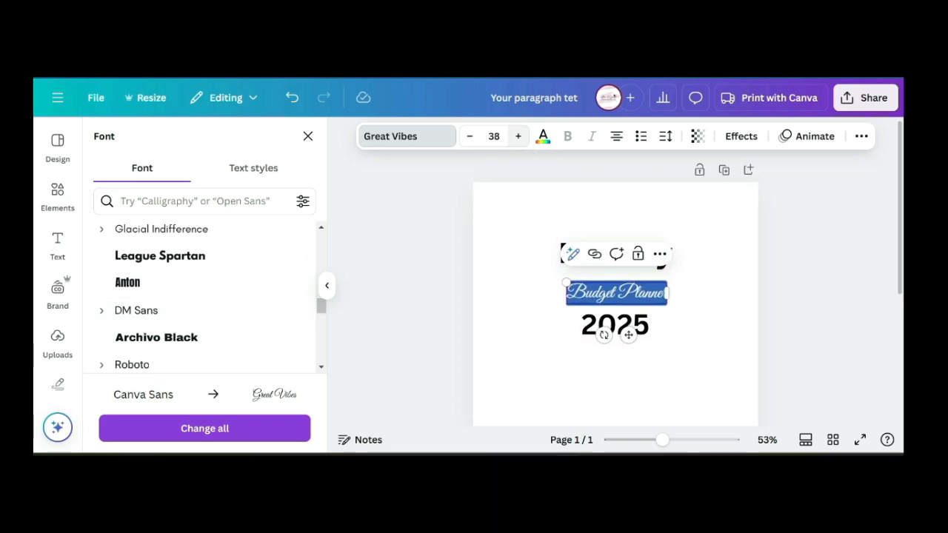
left_click(519, 136)
left_click(519, 136)
left_click(518, 136)
left_click(519, 137)
left_click(518, 136)
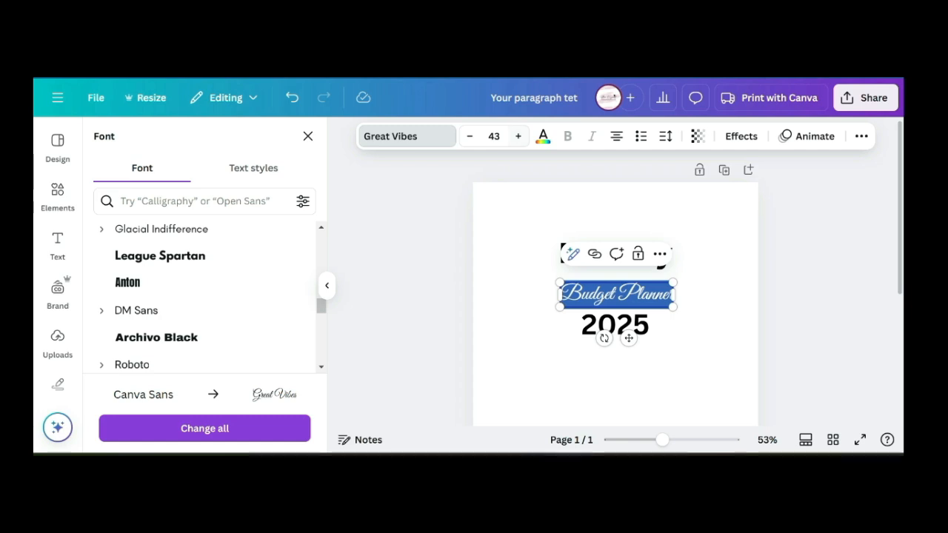
Change the "Budget Planner" font to Brittany and nudge the text up slightly between "Monthly" and "2025"
scroll(200, 310, "down", 3)
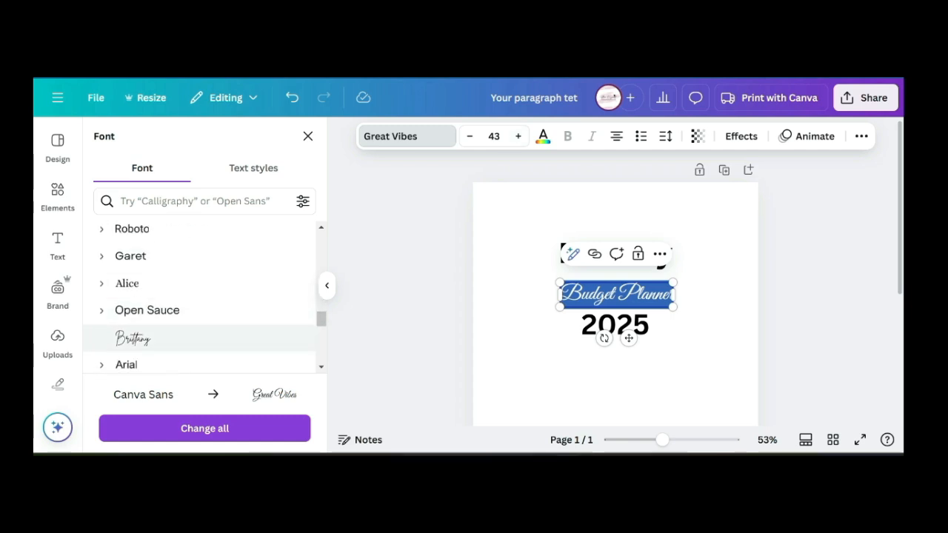
left_click(134, 338)
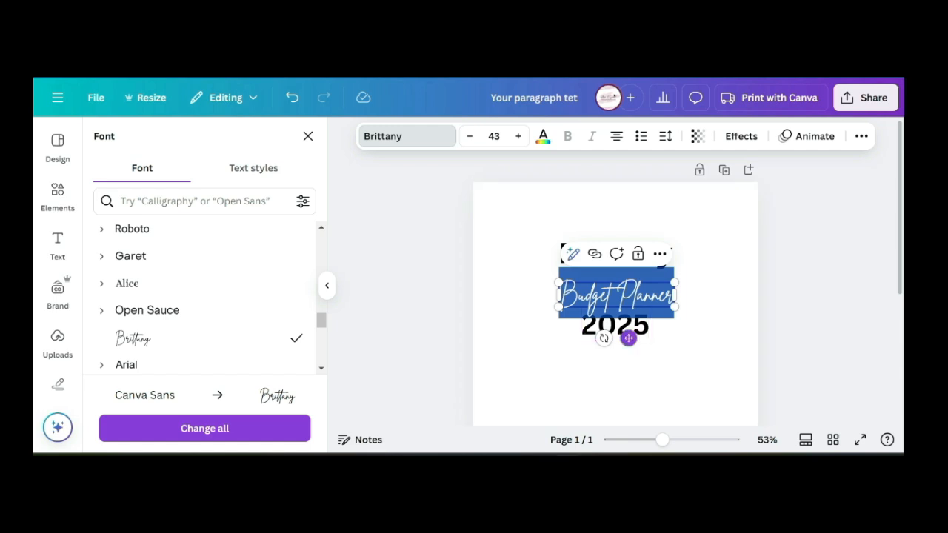
left_click_drag(628, 338, 627, 331)
left_click(638, 374)
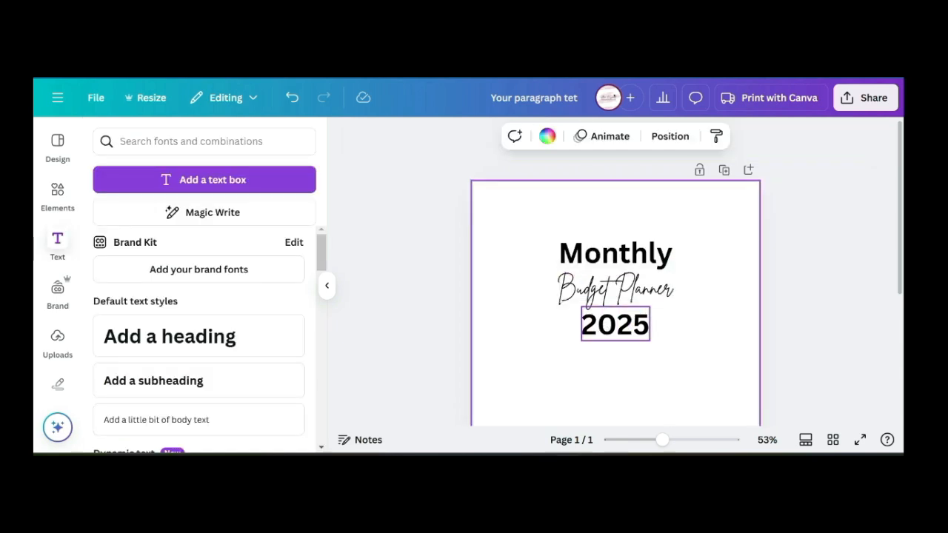
Change the font of the "Monthly" heading to The Seasons
left_click(616, 254)
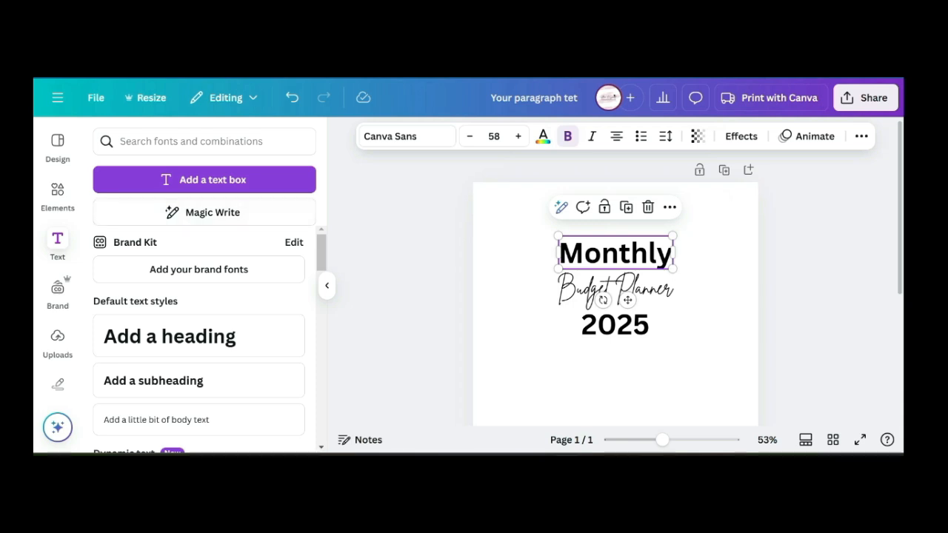
left_click(406, 137)
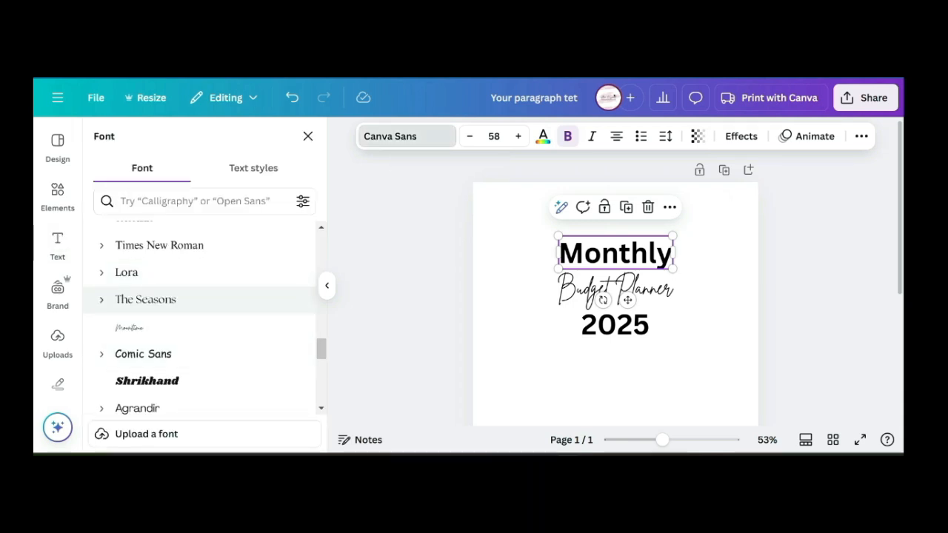
left_click(145, 299)
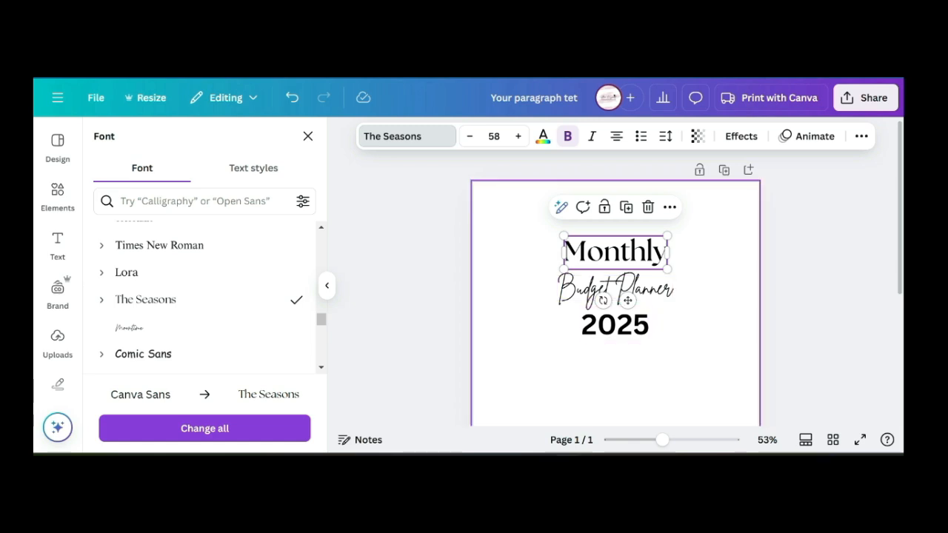
Change the font of the "2025" text to The Seasons to match the "Monthly" heading
left_click(616, 324)
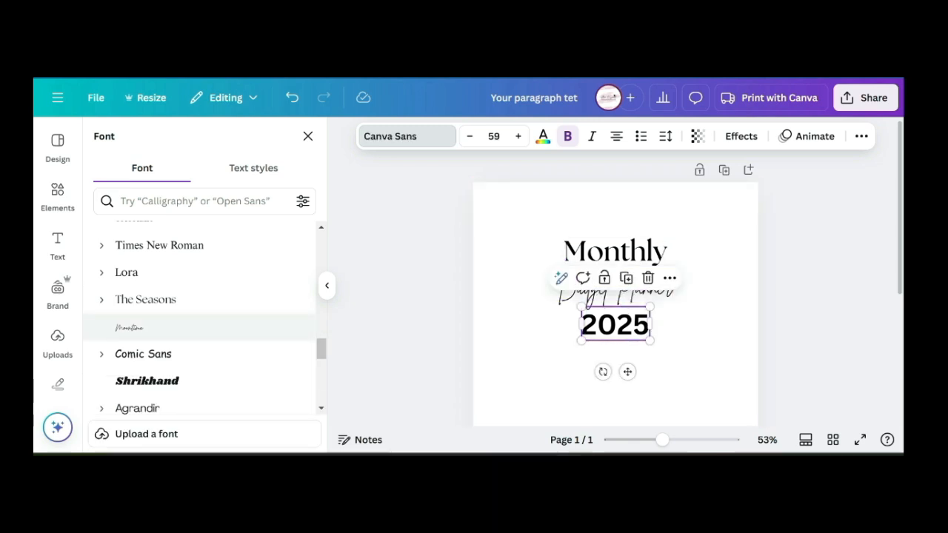
left_click(616, 252)
left_click(616, 325)
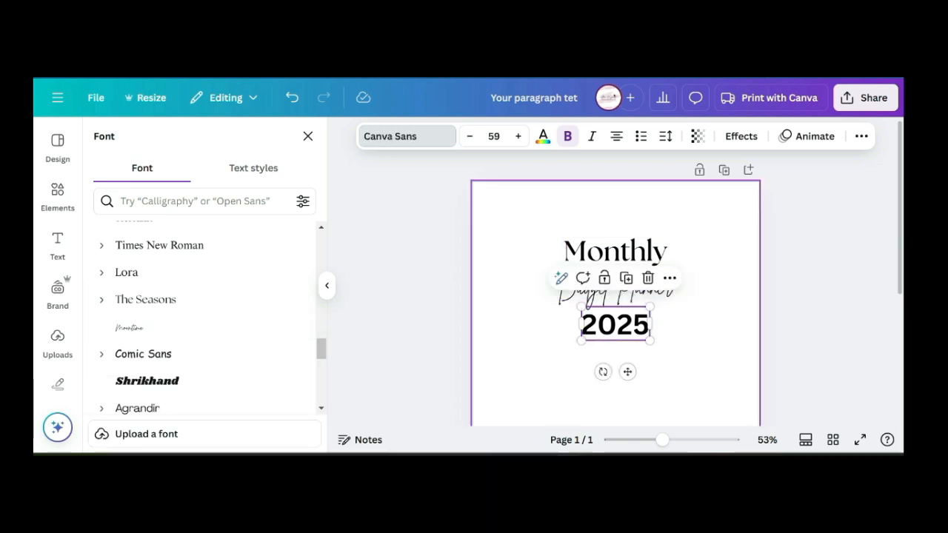
left_click(145, 299)
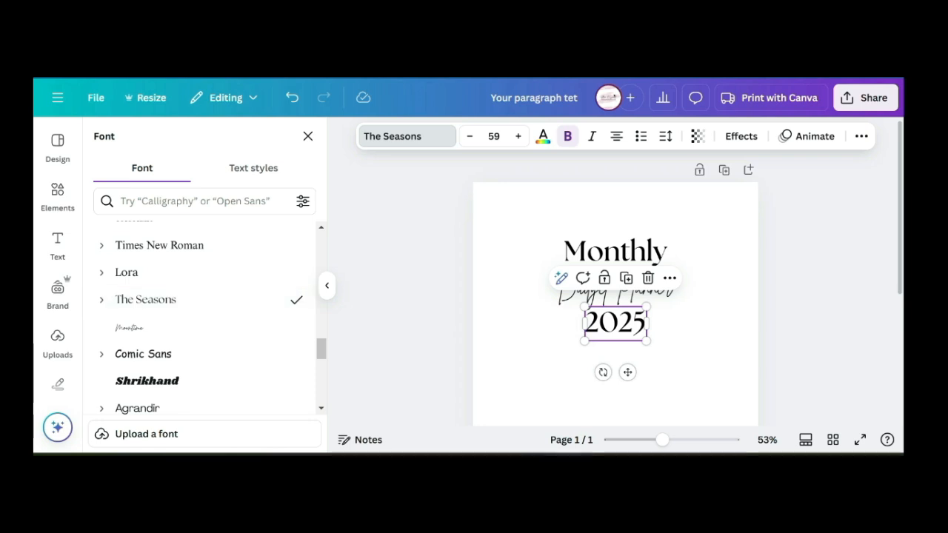
left_click(690, 357)
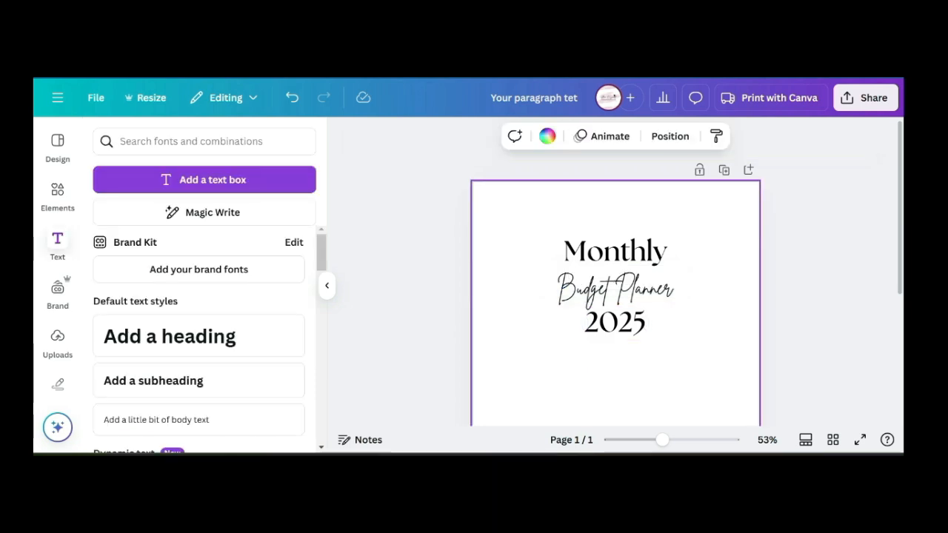
Increase the font size of the "Monthly" heading to 61
left_click(564, 252)
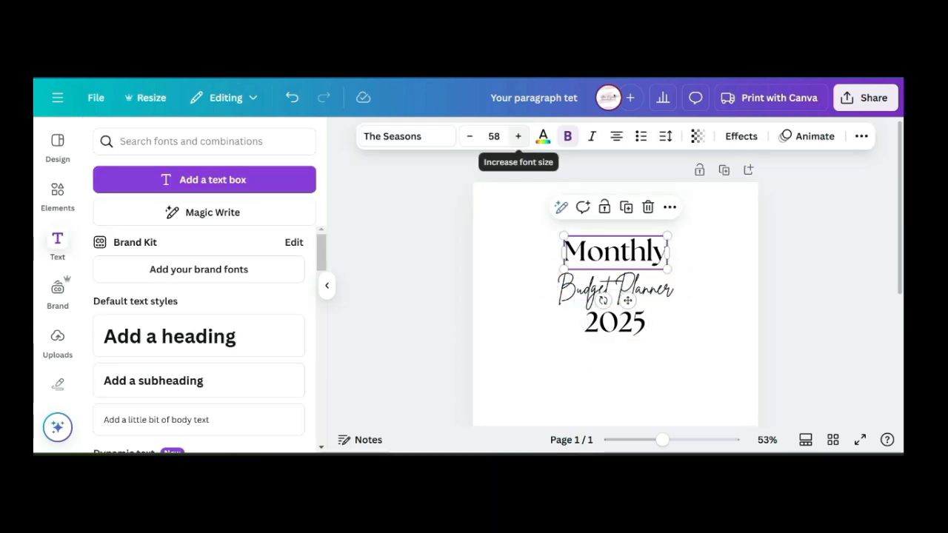
left_click(519, 136)
left_click(519, 137)
left_click(519, 136)
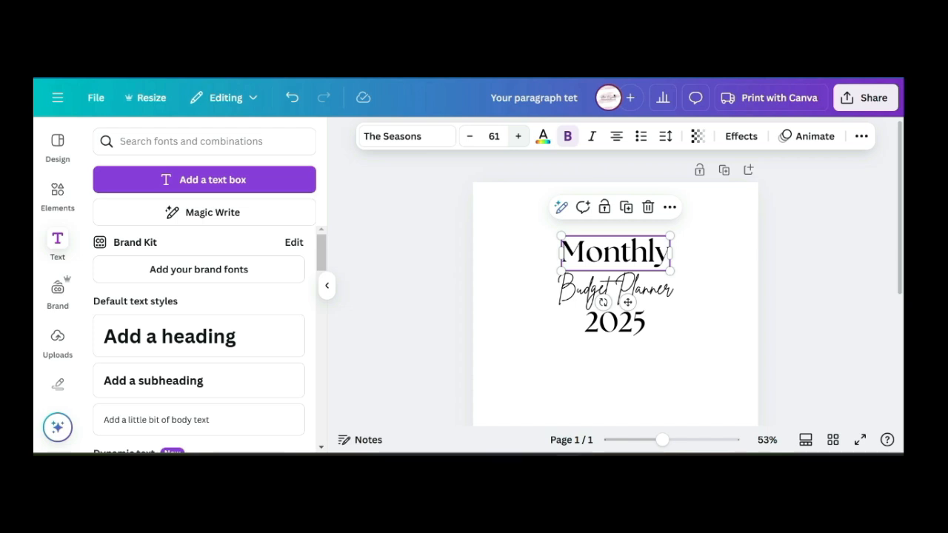
left_click(690, 357)
Set the page background to the pink #F3C1B6 sampled from the leftmost flower with the eyedropper
scroll(615, 296, "down", 3)
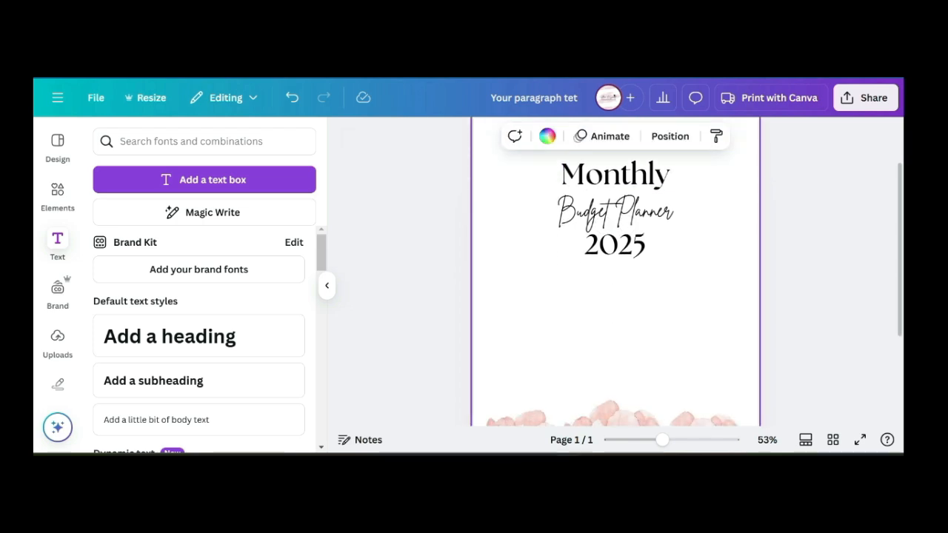
left_click_drag(662, 440, 652, 440)
left_click(615, 362)
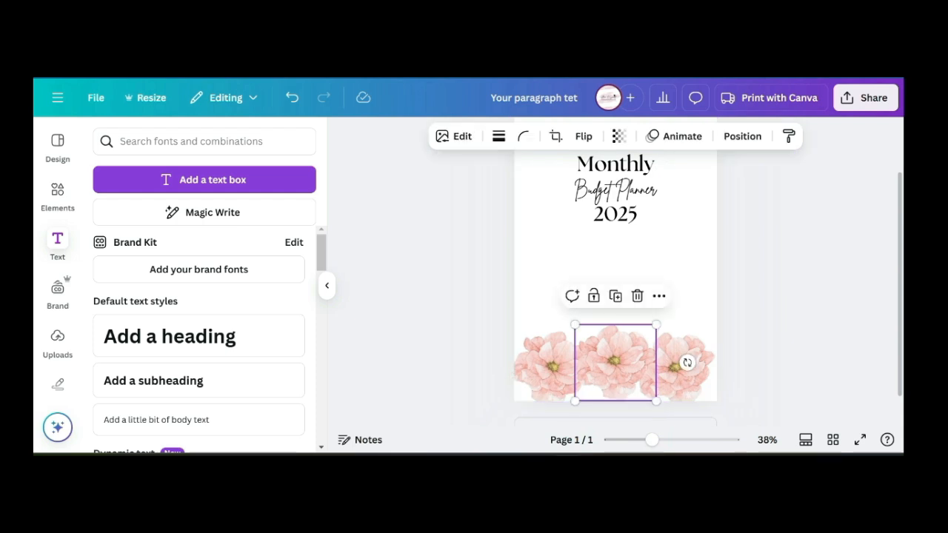
left_click(58, 145)
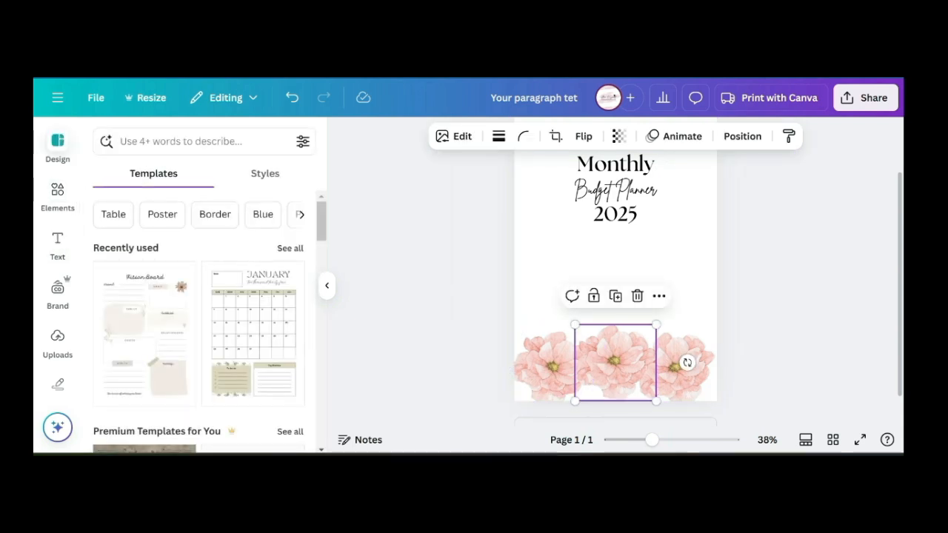
left_click(585, 260)
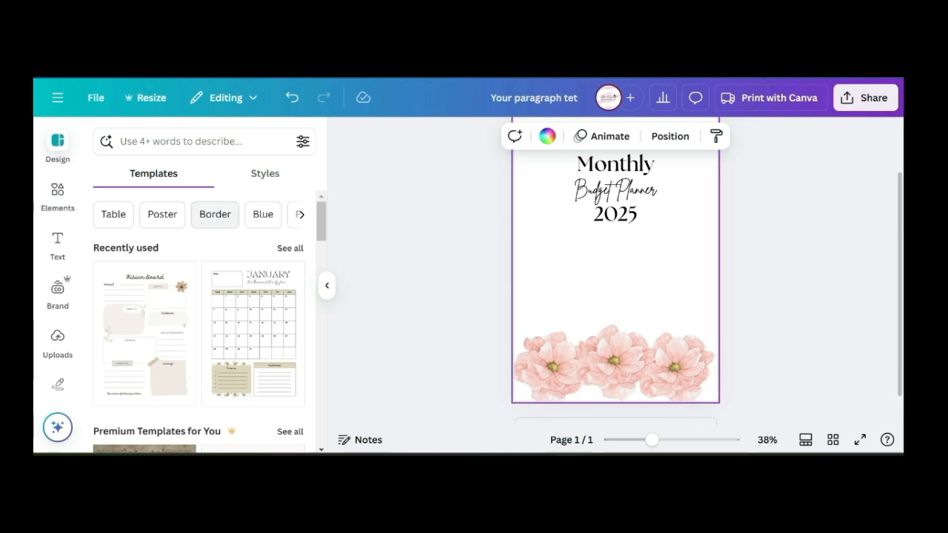
left_click(547, 135)
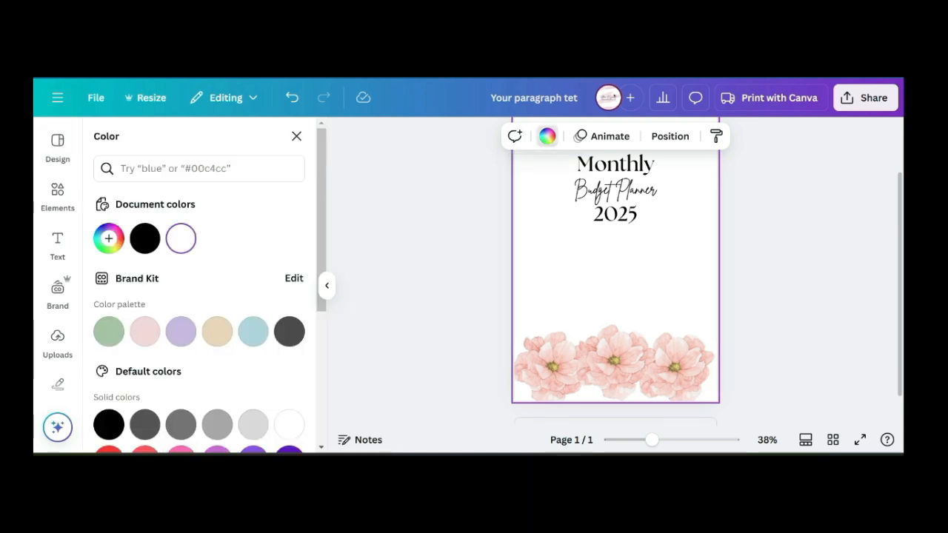
scroll(217, 354, "down", 5)
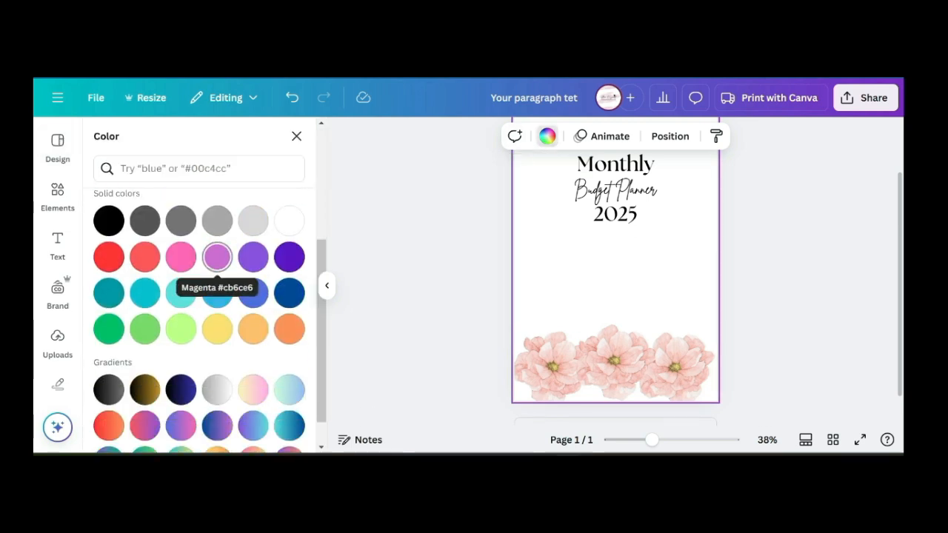
scroll(217, 355, "up", 5)
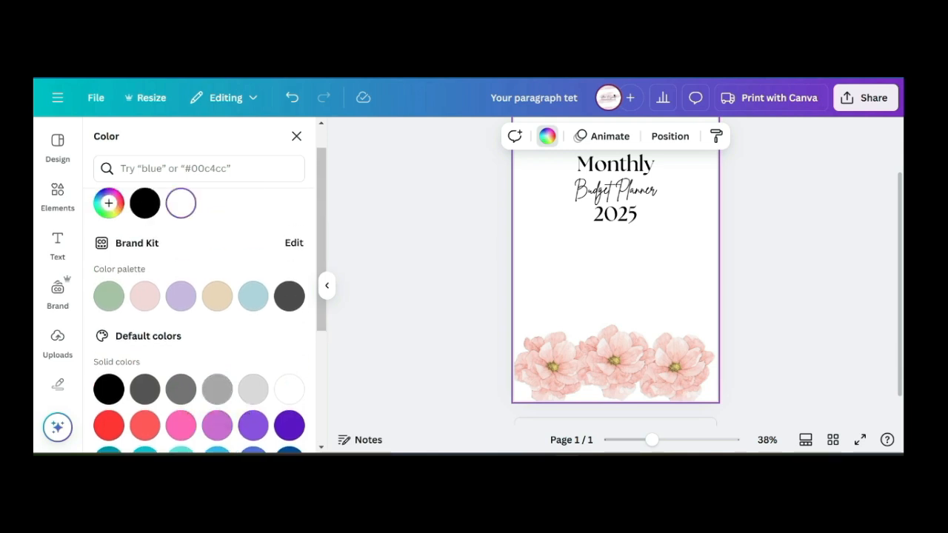
left_click(109, 203)
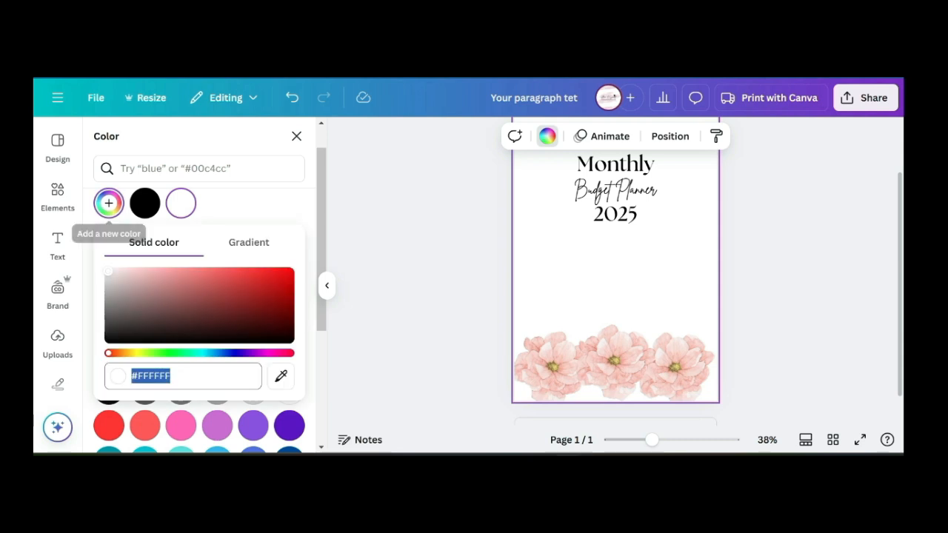
left_click(281, 377)
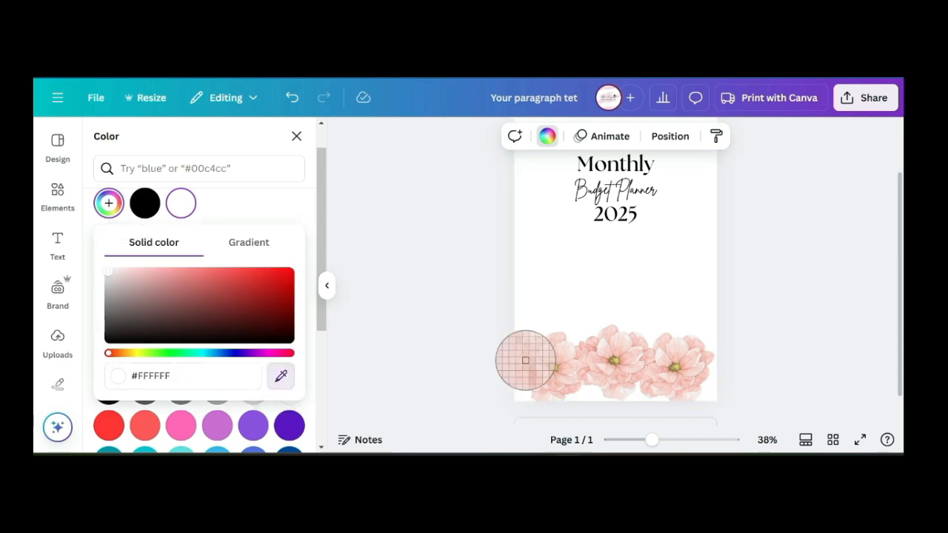
left_click(565, 363)
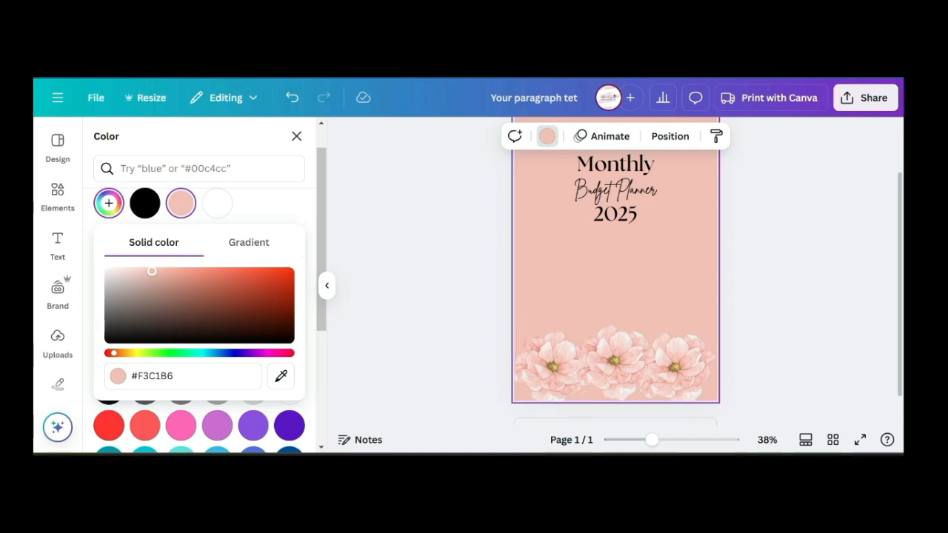
Resample a lighter pink from the leftmost flower's petals and use it as the page background
left_click(281, 377)
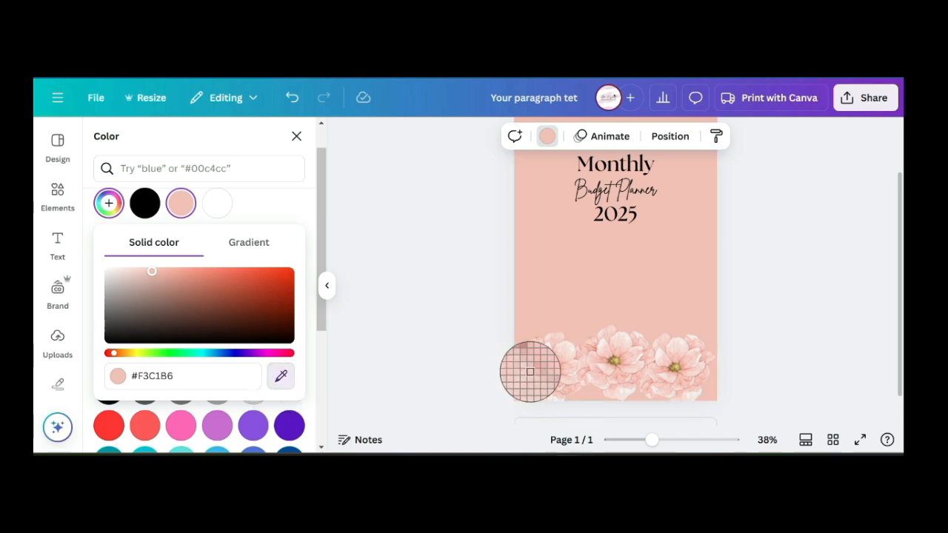
left_click(569, 355)
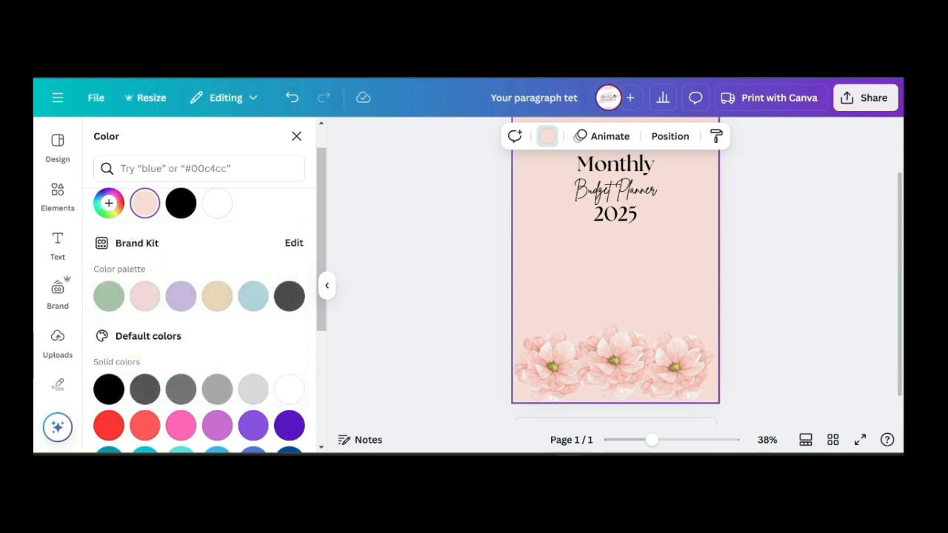
scroll(616, 296, "down", 1)
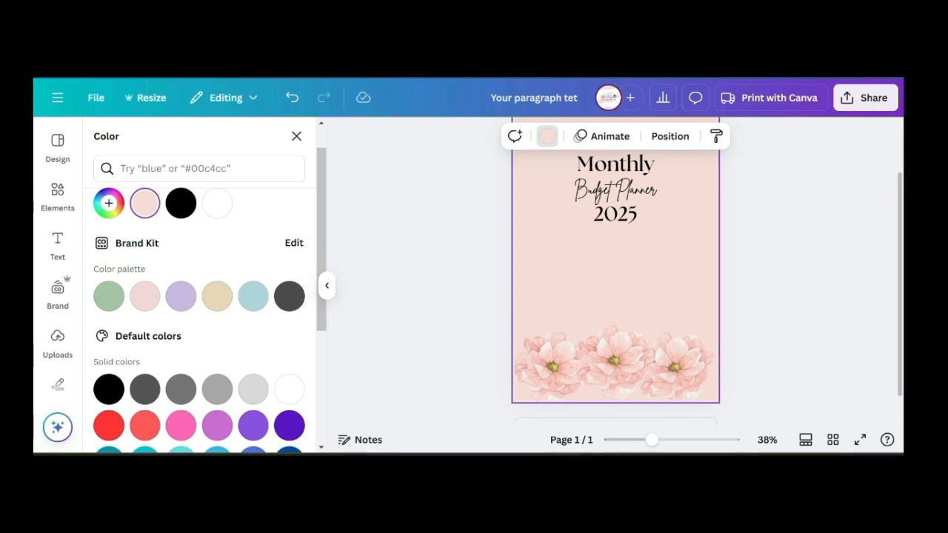
Search the color options for "pink sparkle"
left_click(176, 169)
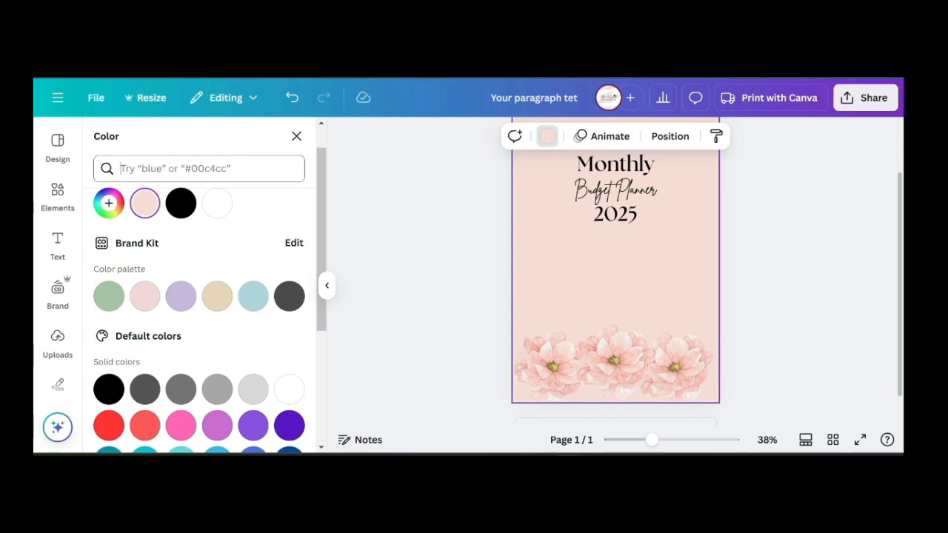
type("pink")
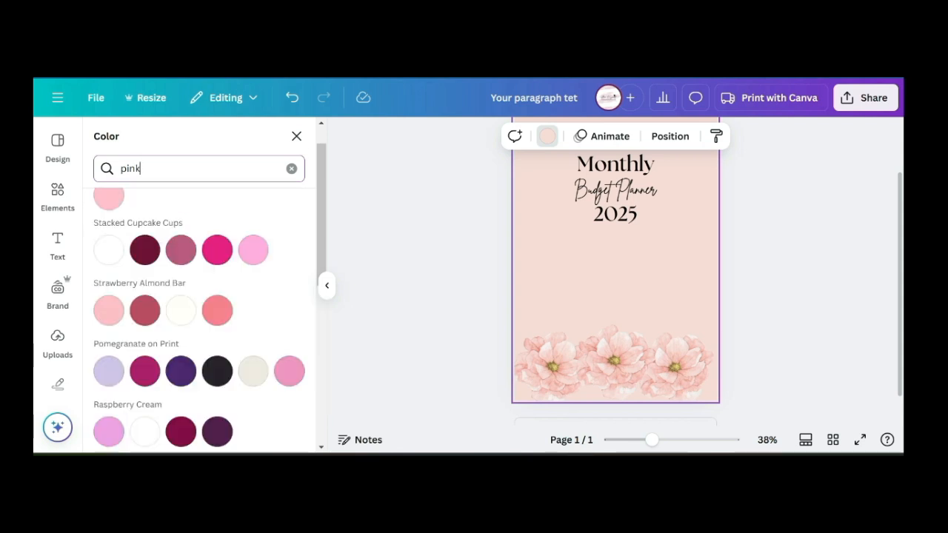
type(" s")
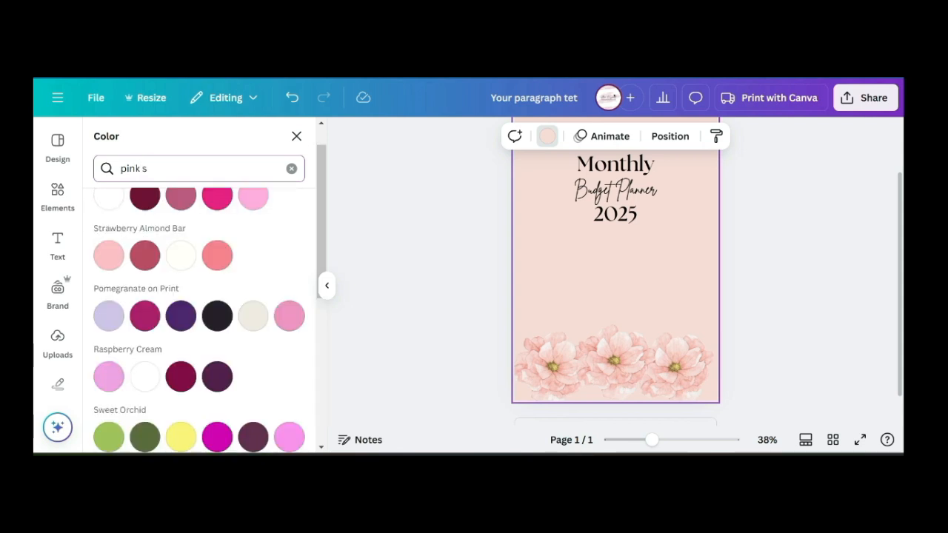
type("parkle")
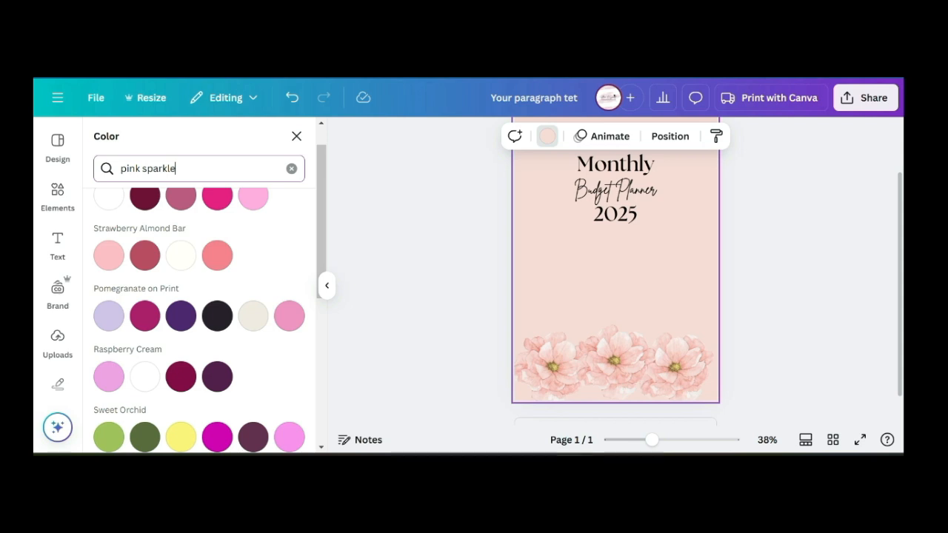
Search the elements library for "peach sparkle"
left_click(57, 197)
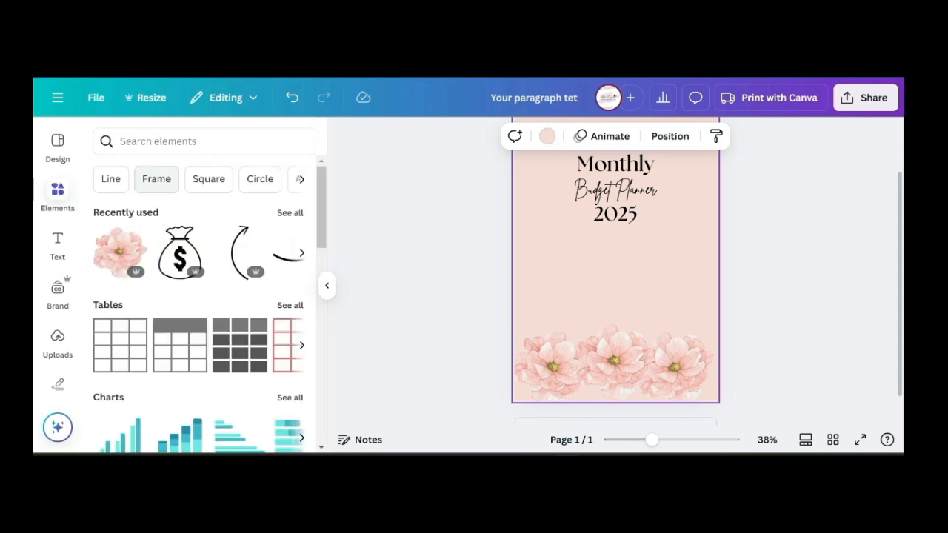
left_click(159, 142)
type("pin")
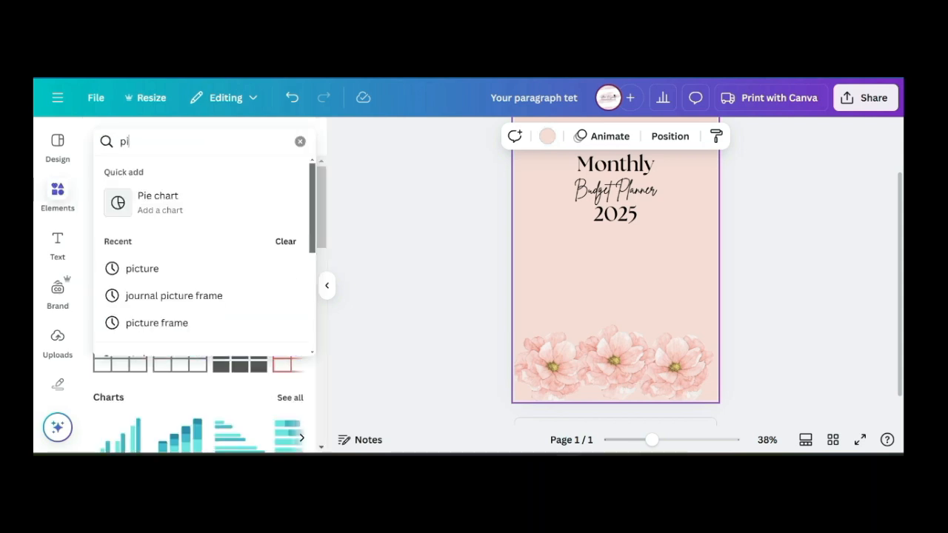
key("BackSpace")
key("BackSpace")
type("eac")
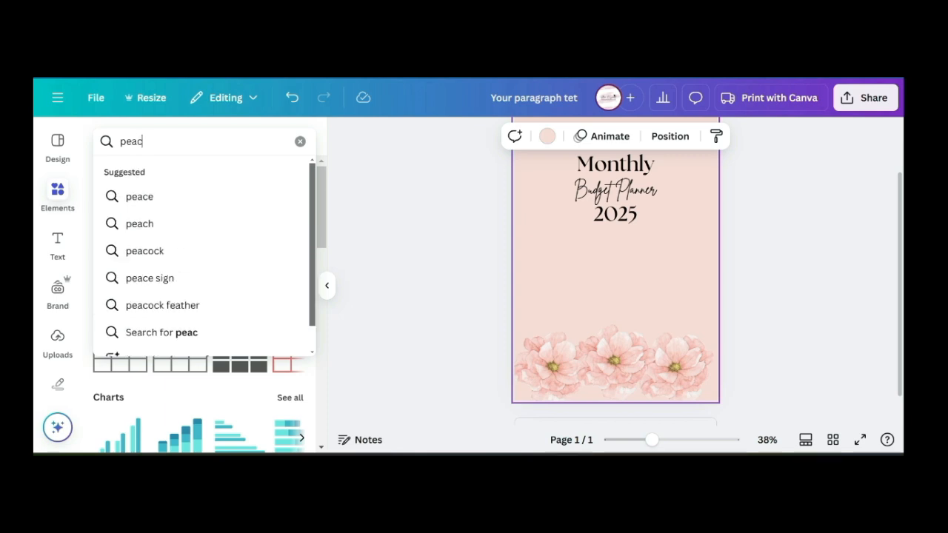
type("h sparkle")
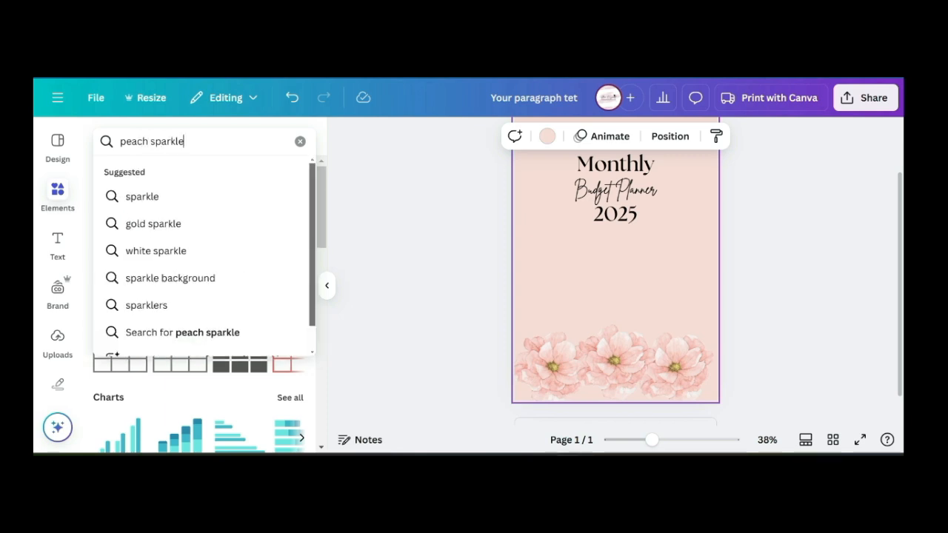
key("Return")
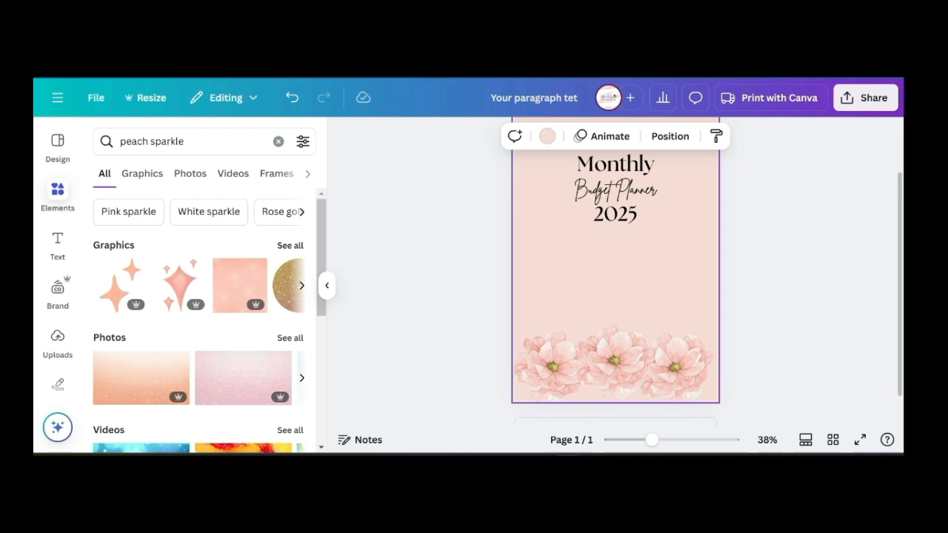
Add the peach and pink floral bouquet with green leaves from the graphics results and place it toward the page's right edge
left_click(290, 246)
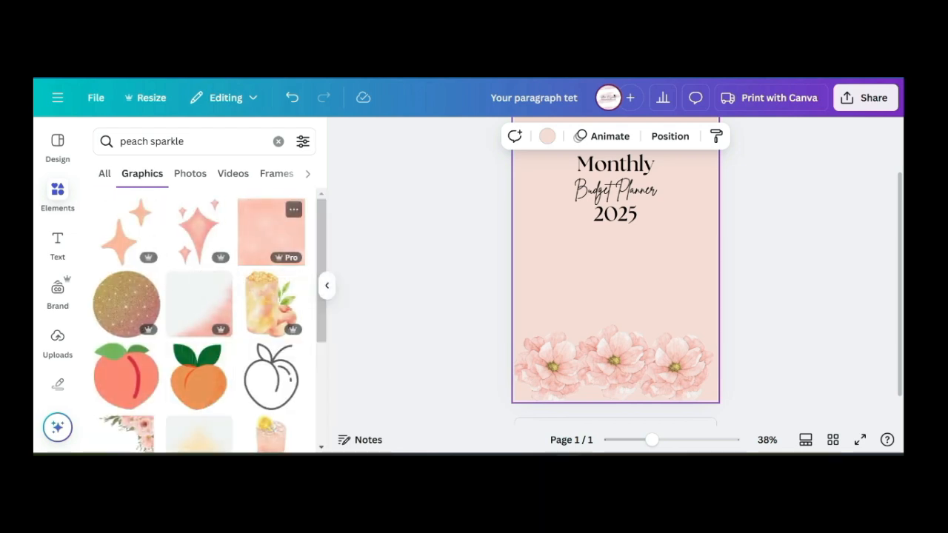
scroll(199, 231, "down", 2)
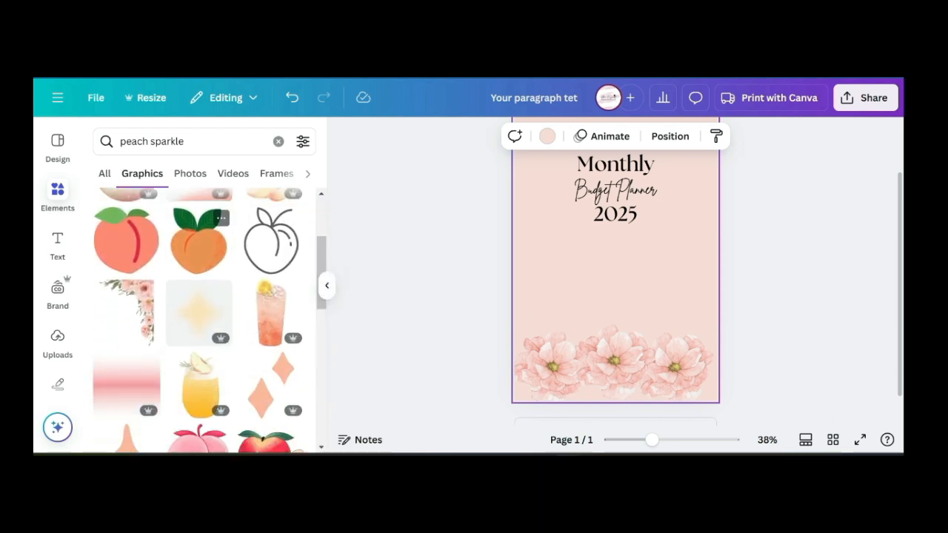
scroll(199, 237, "down", 1)
scroll(199, 252, "down", 5)
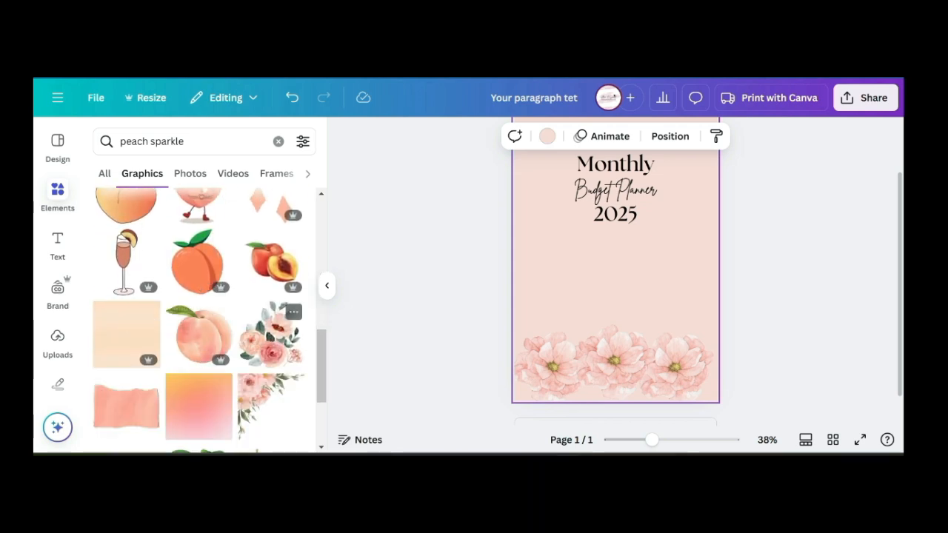
left_click_drag(270, 335, 616, 252)
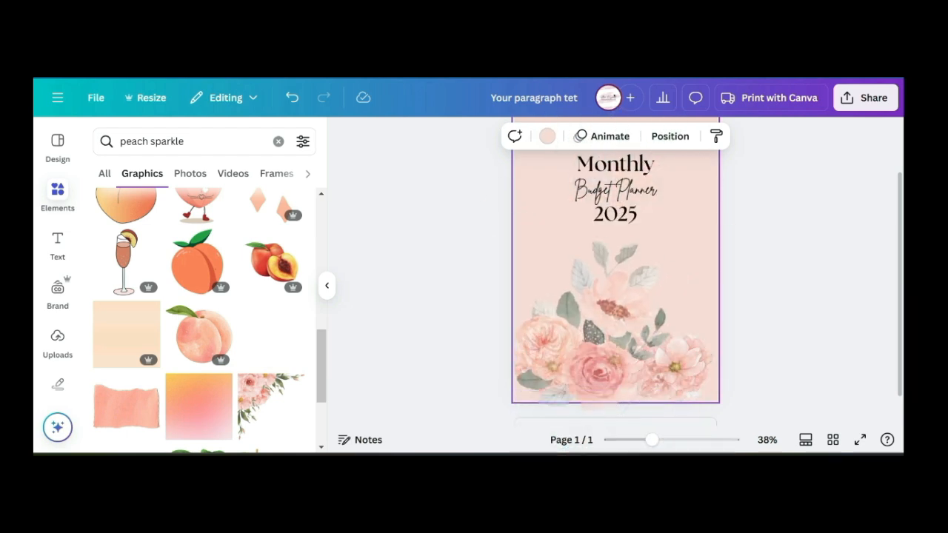
left_click_drag(615, 308, 660, 281)
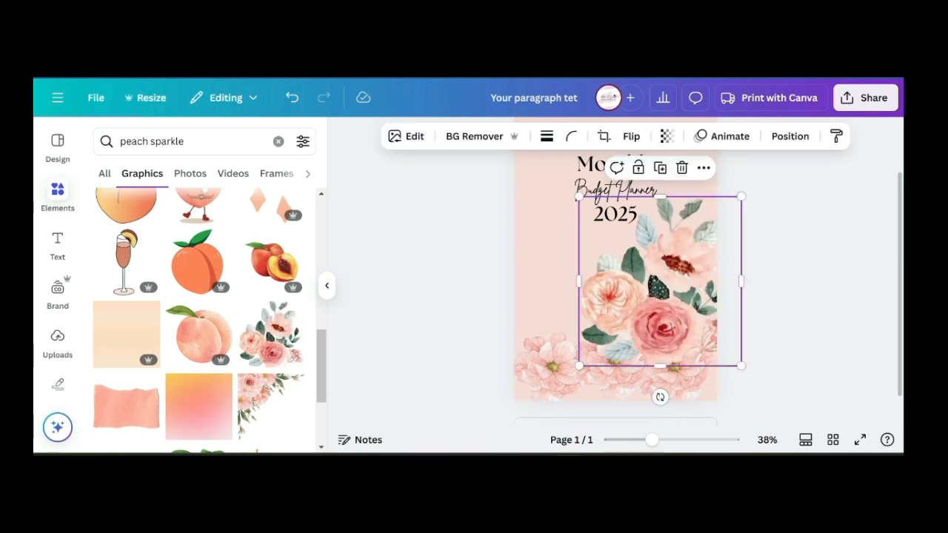
Delete the three original pink flowers along the bottom of the cover
scroll(615, 296, "up", 2)
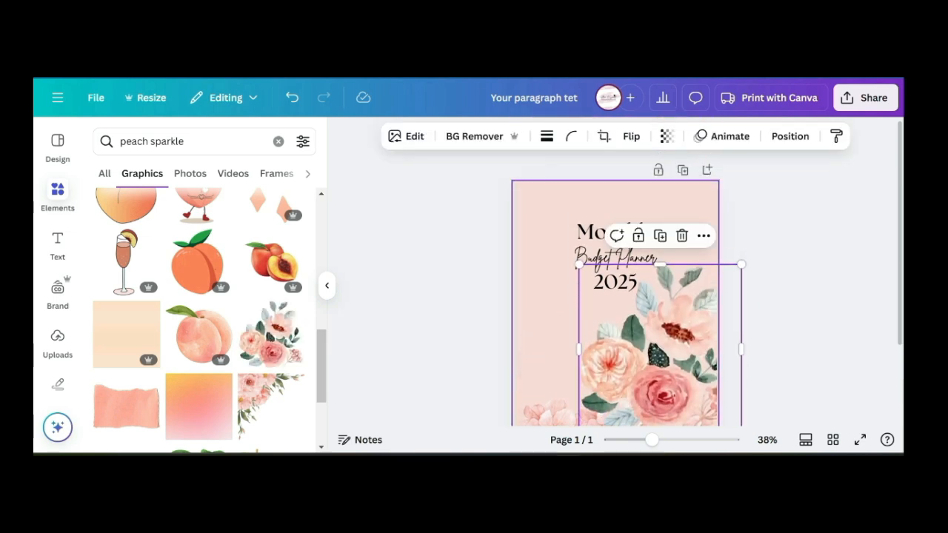
scroll(659, 393, "down", 2)
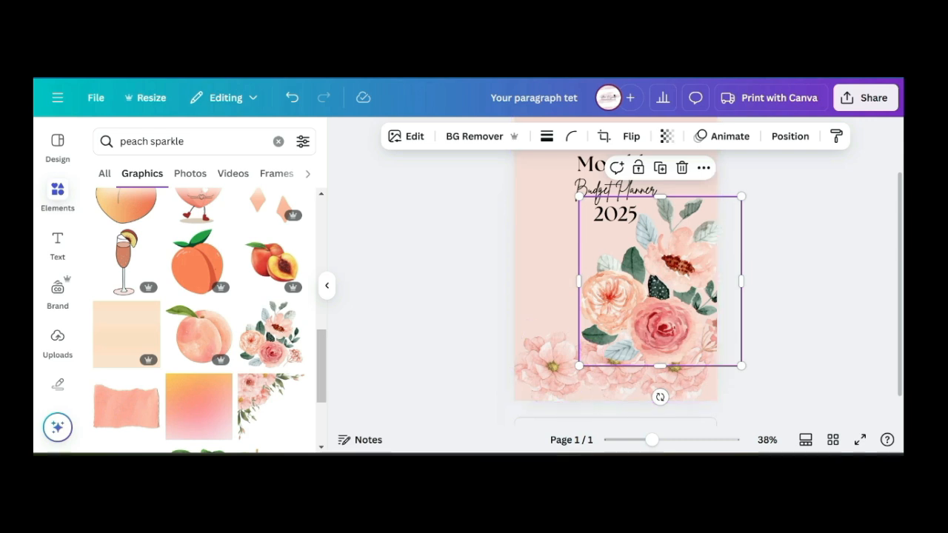
scroll(200, 318, "down", 3)
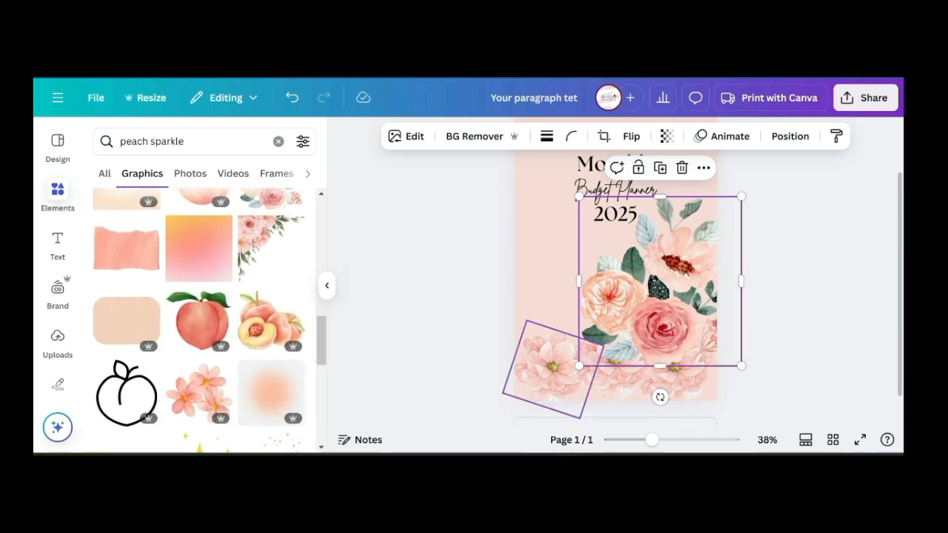
left_click(554, 369)
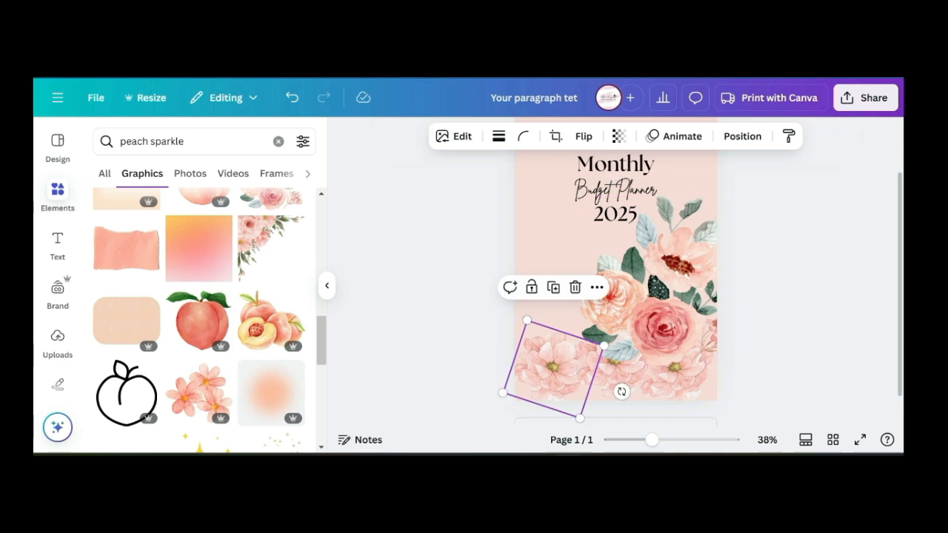
key("Delete")
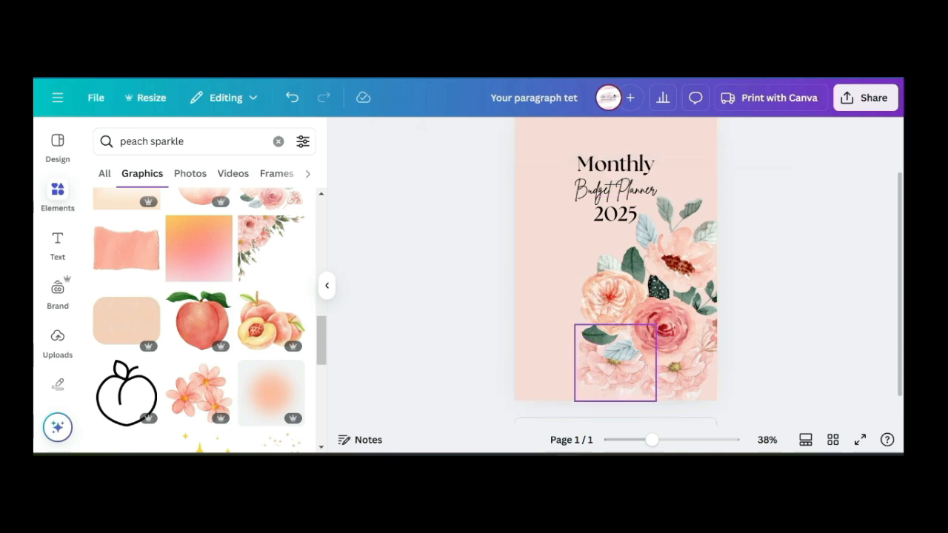
left_click(621, 385)
key("Delete")
left_click(677, 380)
key("Delete")
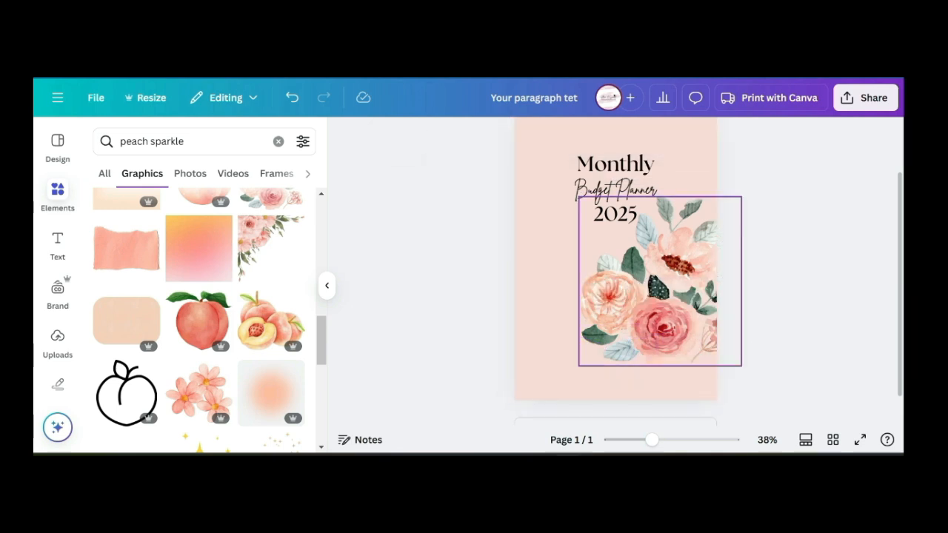
Move the floral bouquet down into the page's lower-right corner and duplicate it
left_click_drag(663, 298, 670, 340)
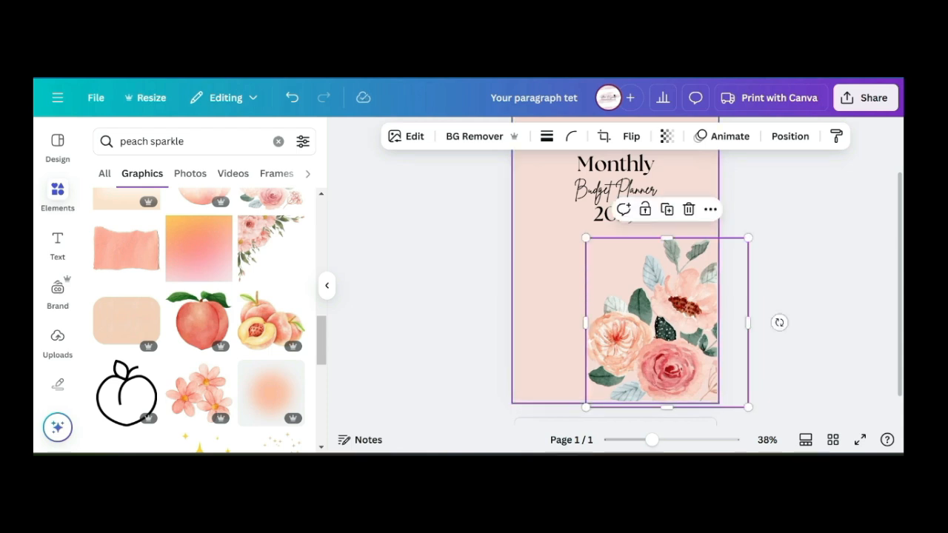
left_click(667, 208)
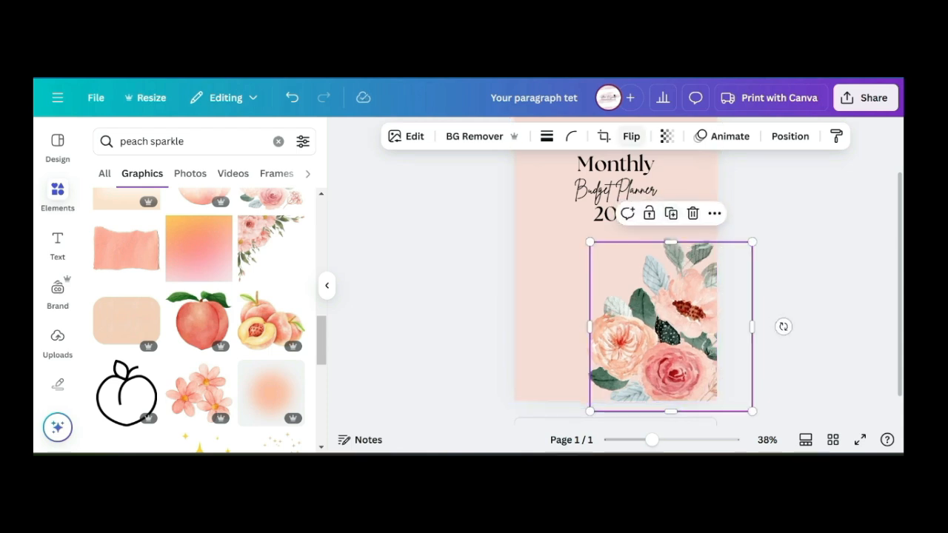
Flip the duplicated floral bouquet horizontally, move it to the page's lower-left corner, and align the other bouquet with it in the lower-right corner
left_click(631, 136)
left_click(641, 172)
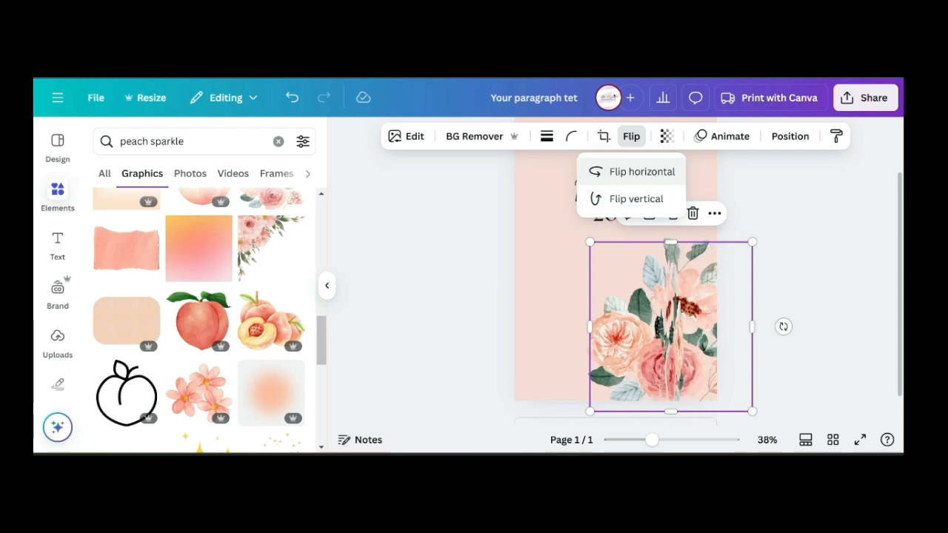
left_click_drag(667, 326, 536, 337)
left_click_drag(652, 338, 660, 352)
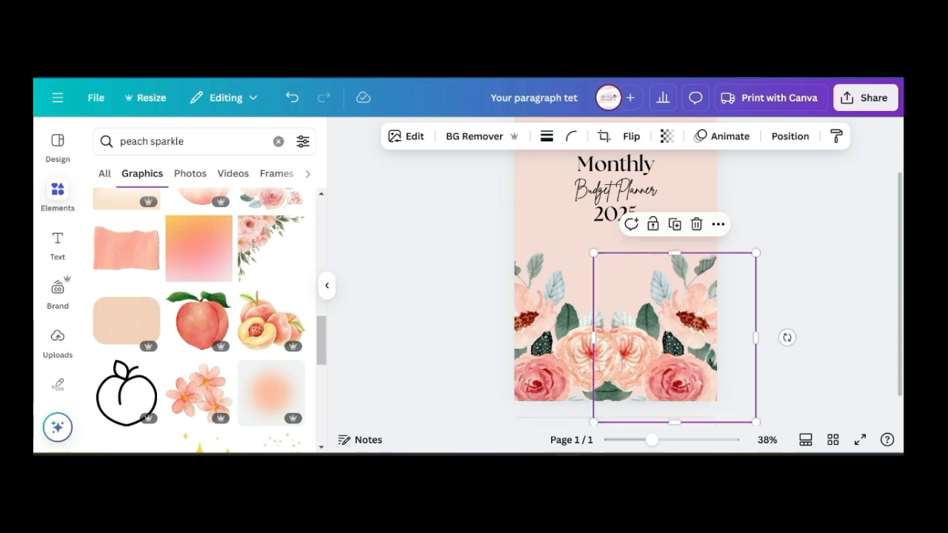
Add the blurred peach glow graphic from the results to the cover so that it spans the whole page
left_click_drag(271, 393, 615, 258)
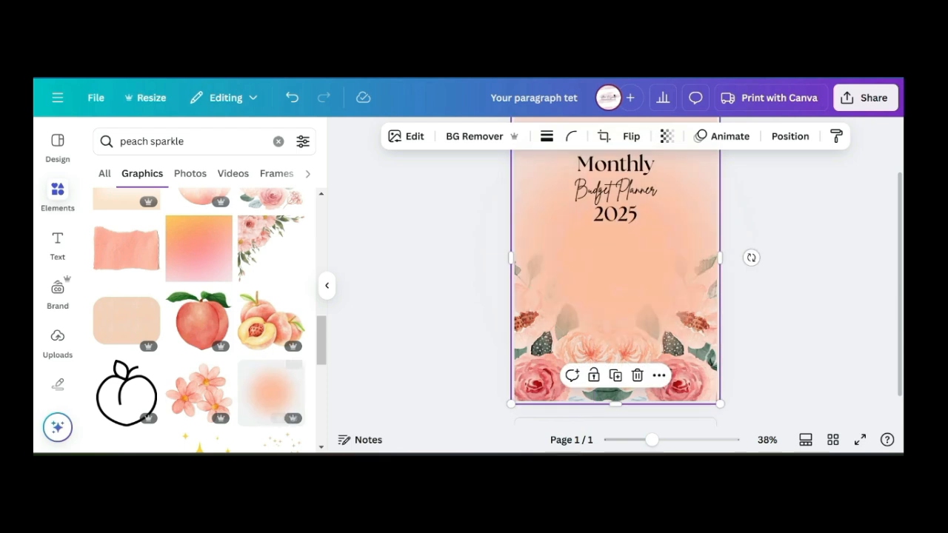
left_click(785, 296)
scroll(785, 296, "up", 1)
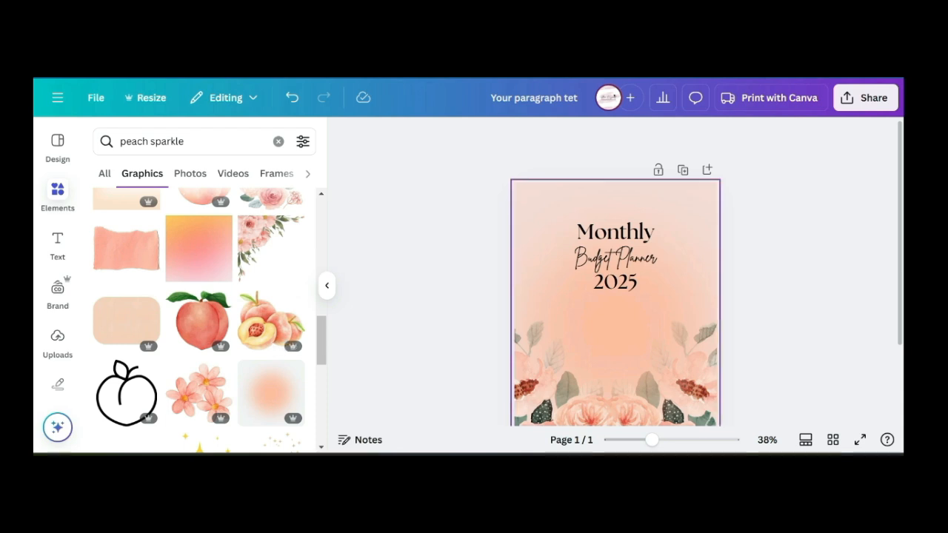
left_click(616, 315)
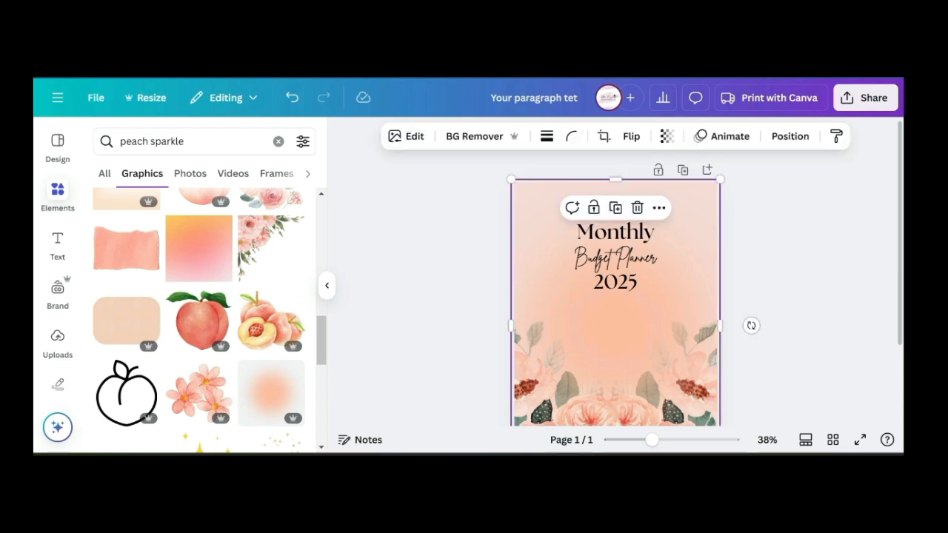
scroll(616, 296, "down", 3)
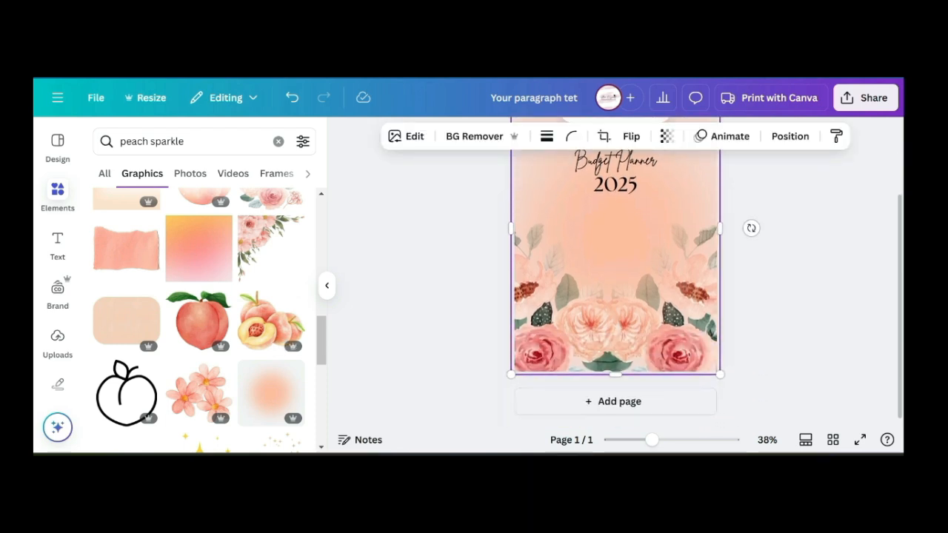
scroll(616, 296, "up", 2)
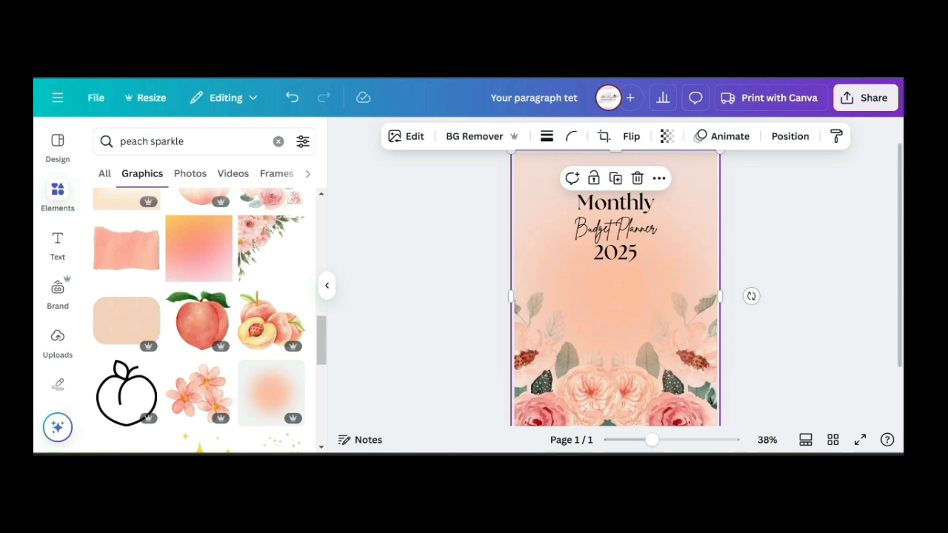
Increase the font size of the "Budget Planner" script text to 54
left_click(616, 229)
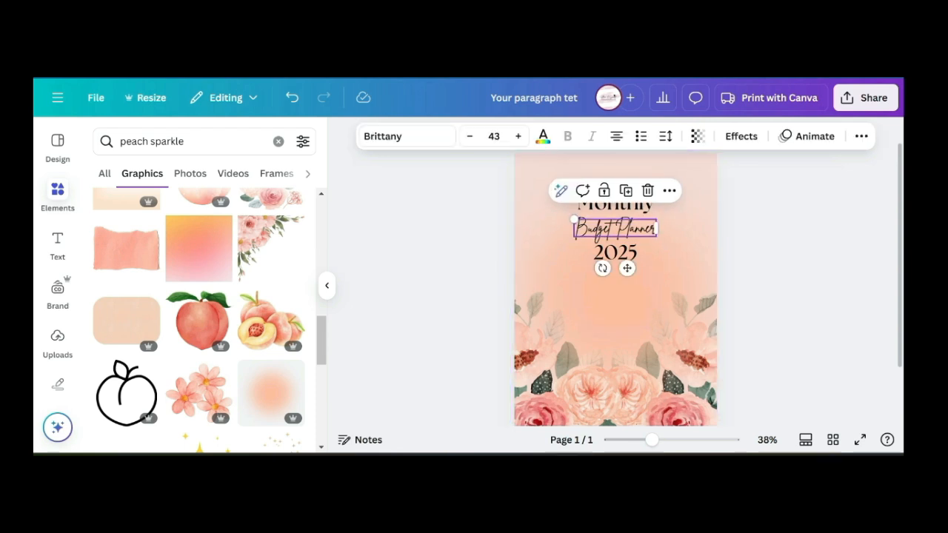
left_click(518, 136)
double_click(519, 136)
double_click(518, 137)
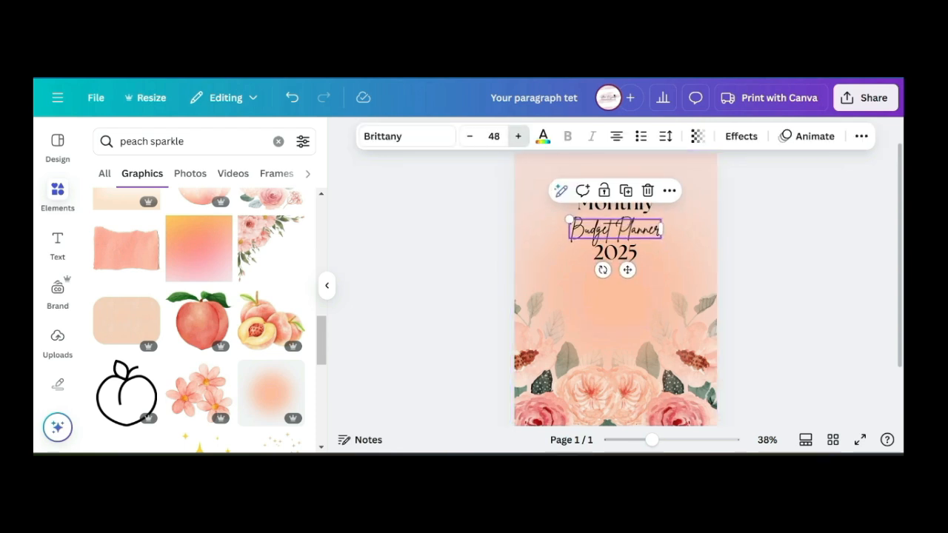
double_click(519, 136)
double_click(518, 137)
left_click(518, 136)
left_click(519, 136)
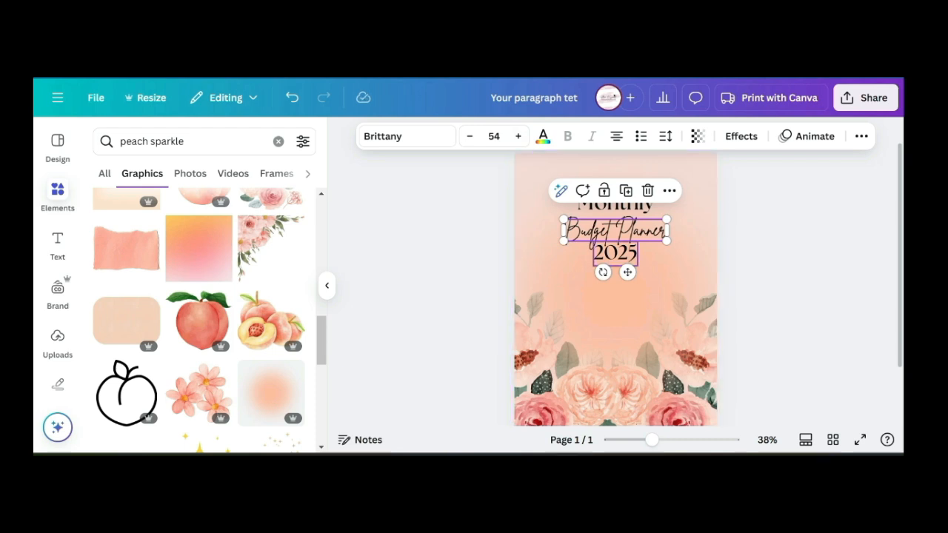
Increase the font size of the "2025" text to 75
left_click(615, 253)
double_click(519, 136)
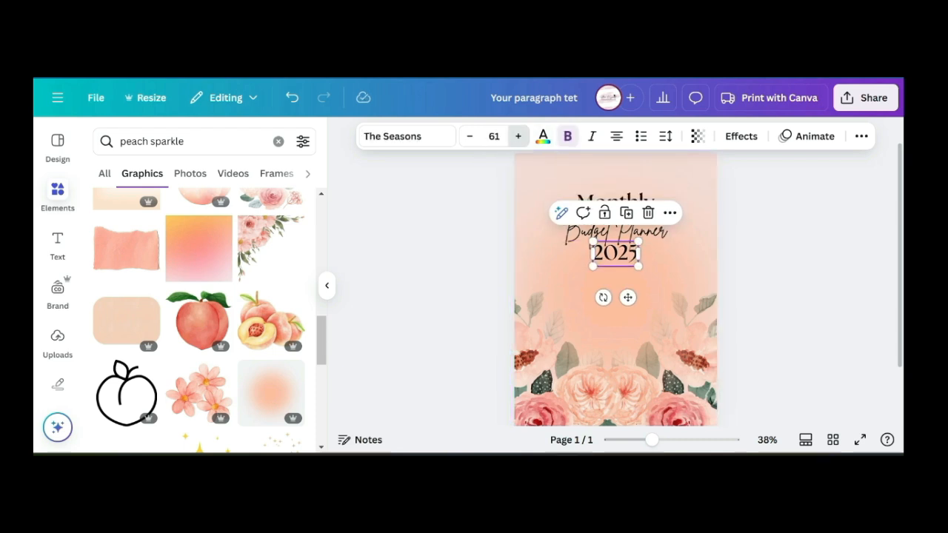
triple_click(519, 137)
triple_click(519, 137)
double_click(519, 137)
double_click(518, 137)
double_click(519, 137)
double_click(518, 136)
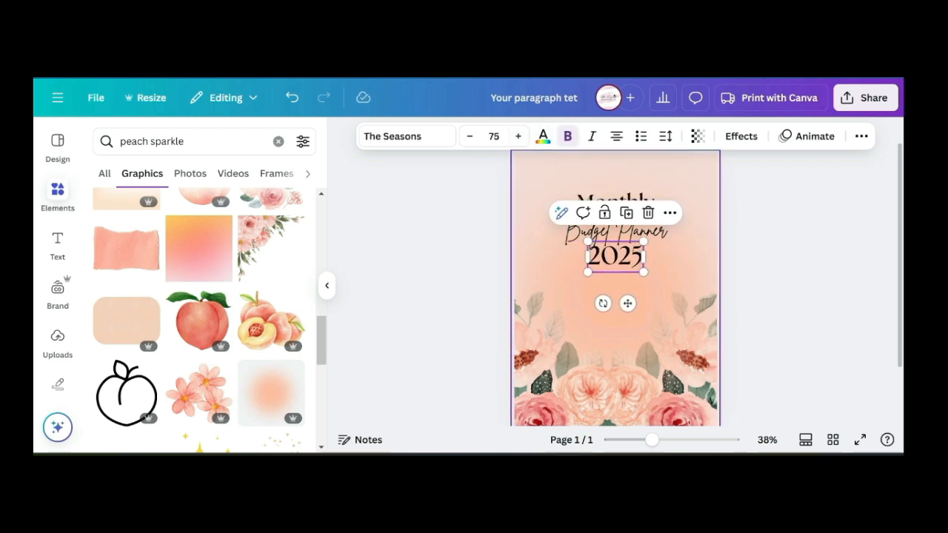
Move "2025" down slightly and shift "Budget Planner" lower to space the title lines evenly on the page centre
left_click(643, 318)
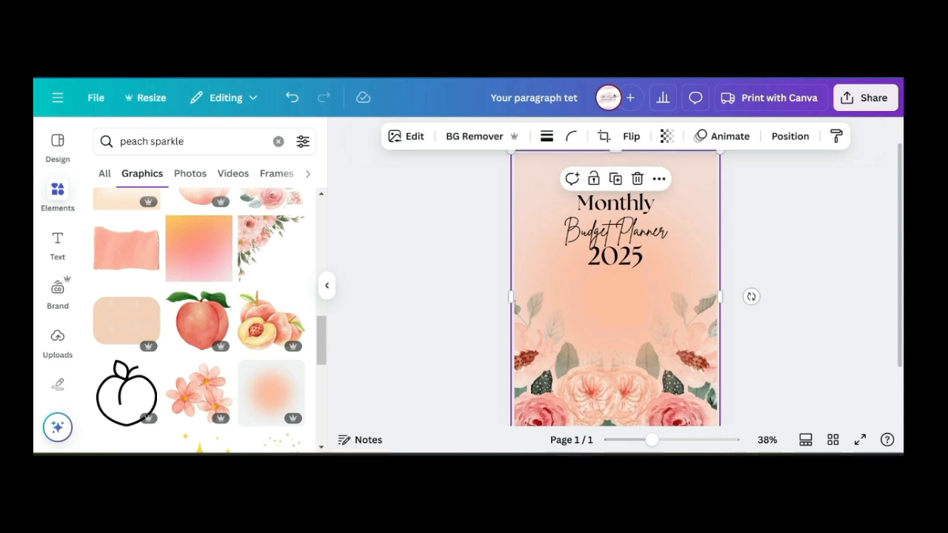
scroll(643, 318, "up", 1)
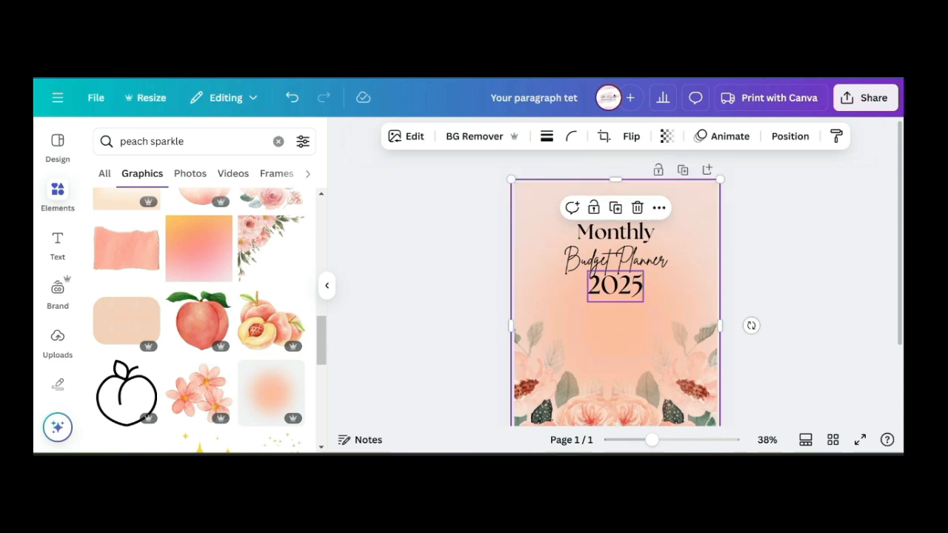
left_click_drag(616, 287, 616, 296)
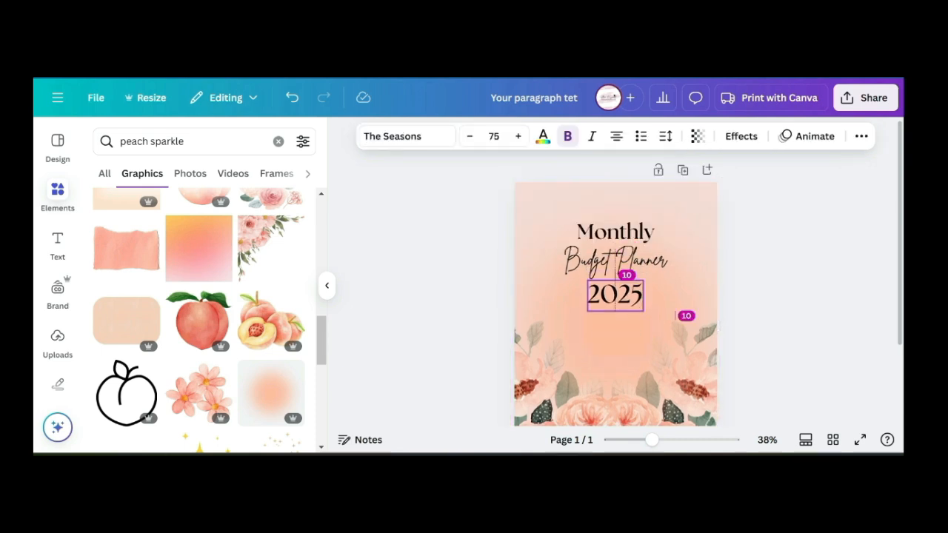
left_click(615, 267)
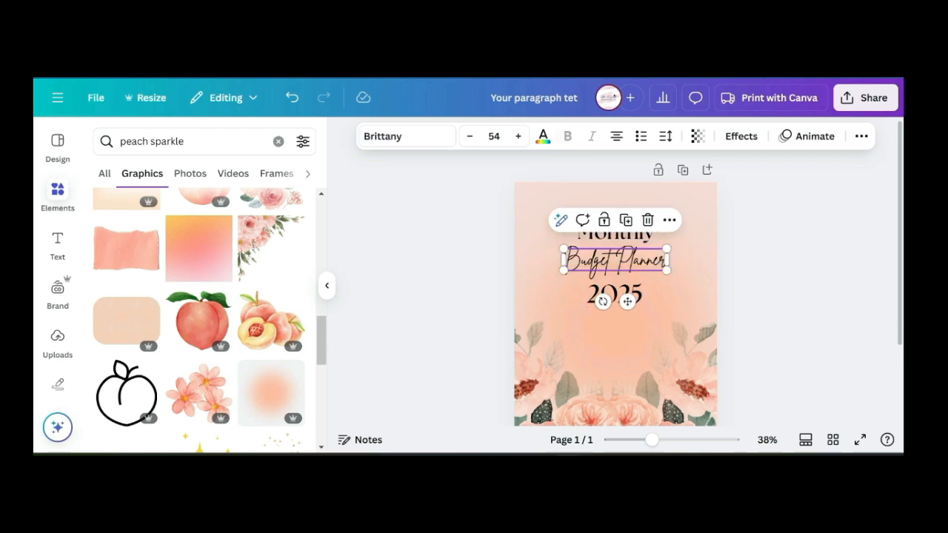
Enlarge the "Monthly" title text slightly, by two font-size increments
left_click(615, 232)
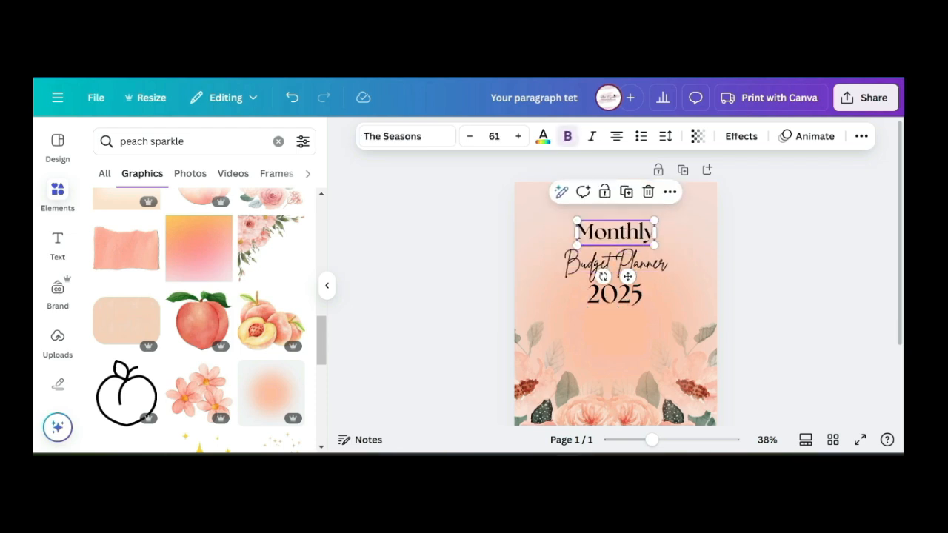
left_click_drag(629, 276, 628, 276)
left_click(615, 233)
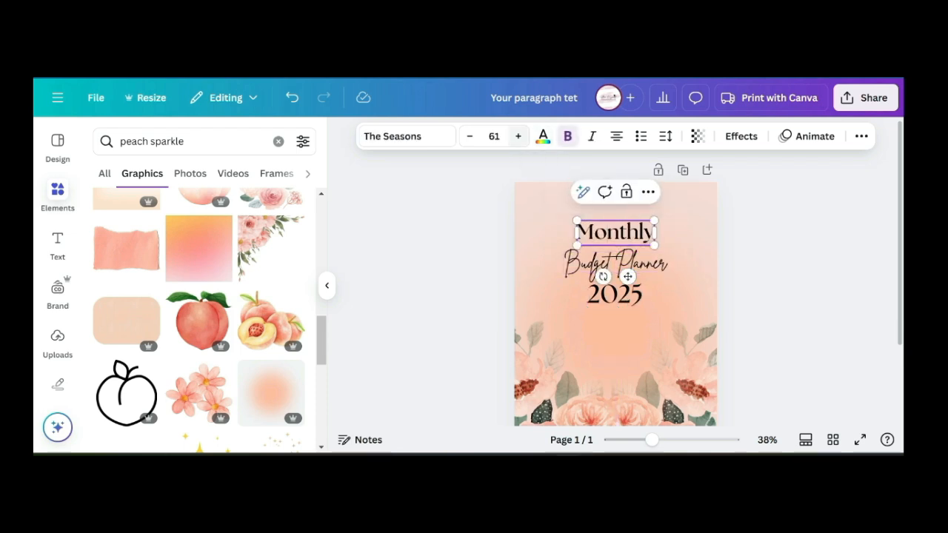
left_click(519, 136)
left_click(519, 136)
left_click(621, 338)
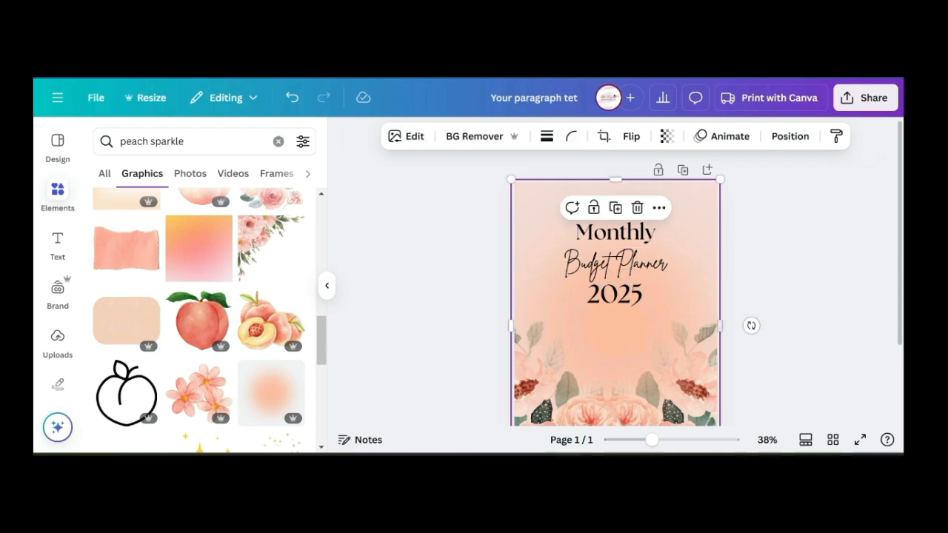
scroll(615, 296, "down", 3)
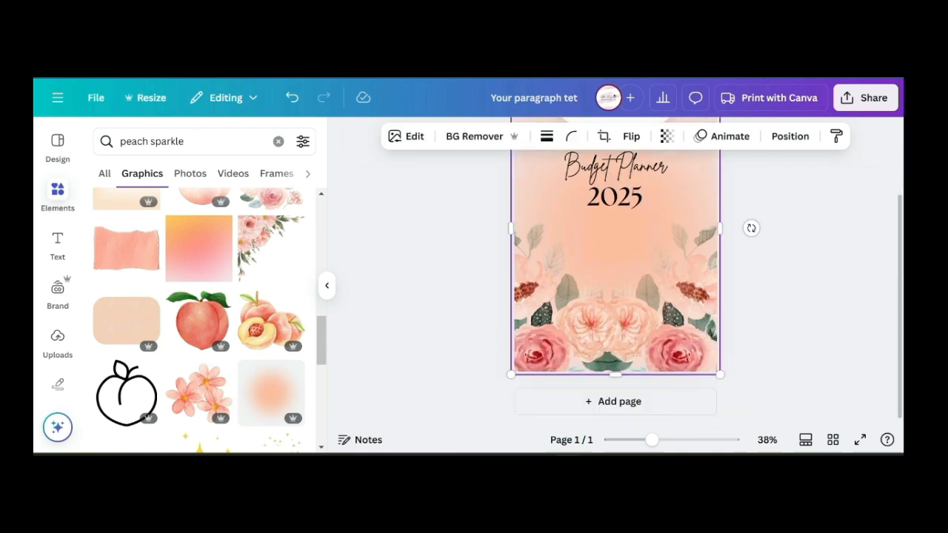
scroll(615, 288, "up", 2)
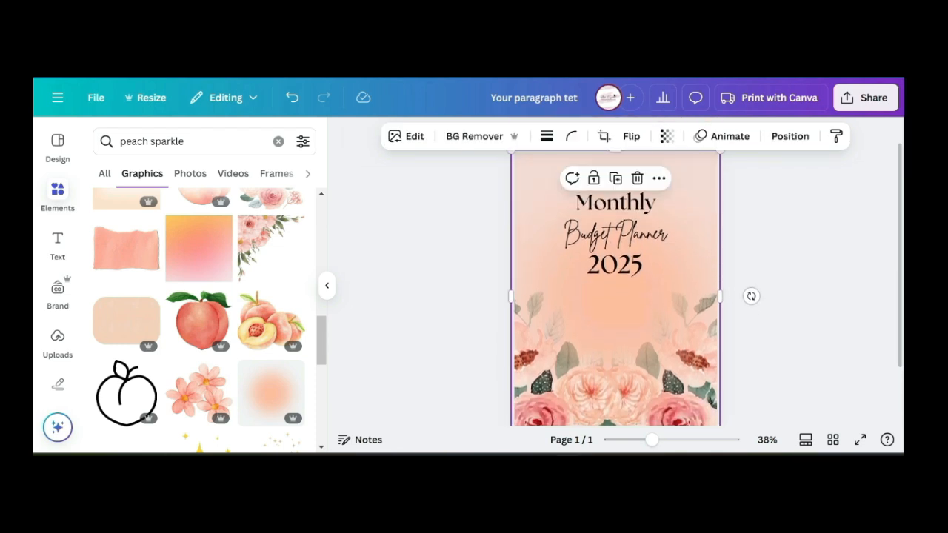
Add the scattered dots-and-sparkles graphic from the results to the cover's upper-right corner
scroll(207, 318, "down", 3)
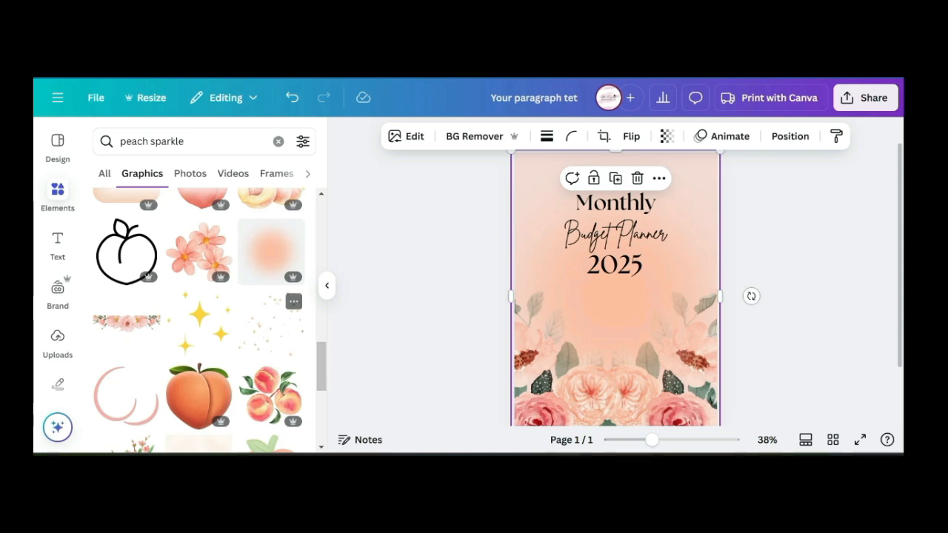
left_click_drag(271, 320, 459, 297)
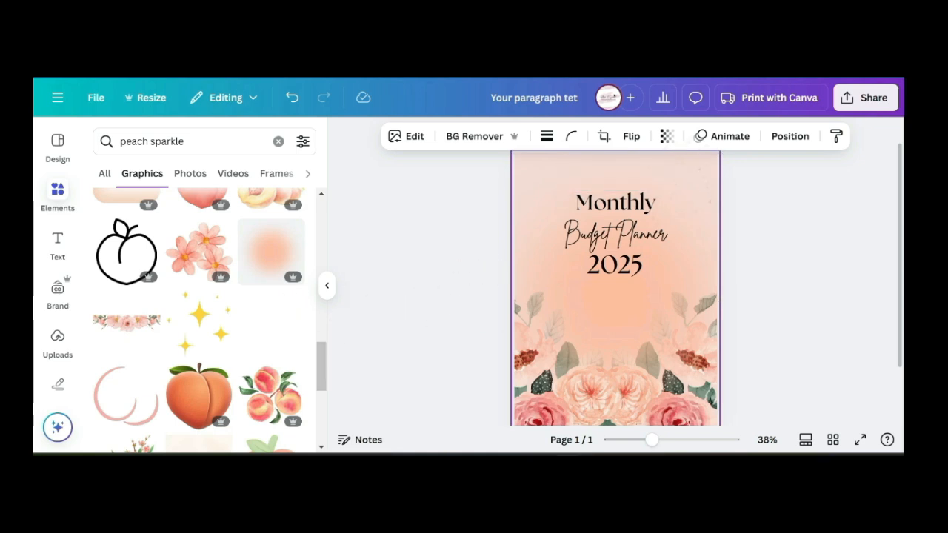
left_click_drag(670, 195, 672, 194)
left_click(778, 237)
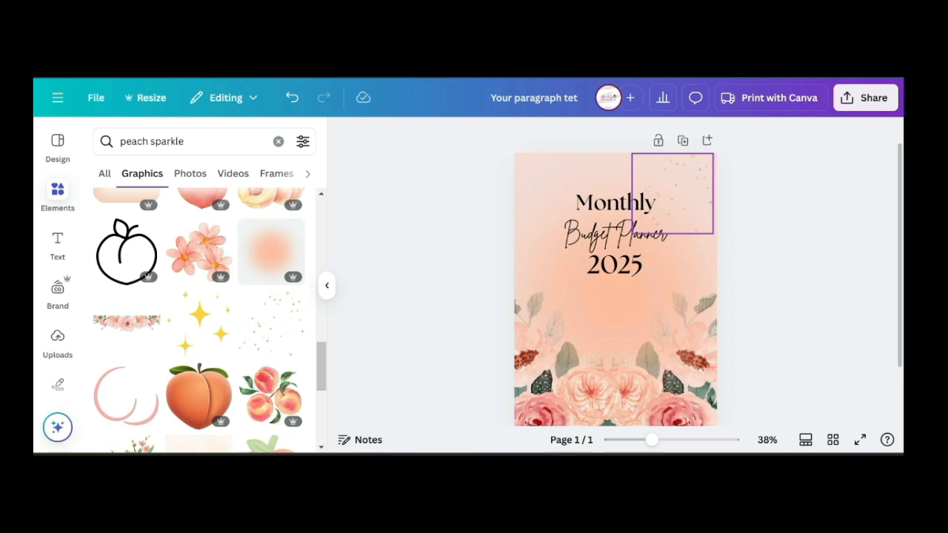
Duplicate the sparkle graphic, flip the copy horizontally and place it in the page's upper-left corner
left_click(671, 194)
right_click(669, 194)
left_click(700, 185)
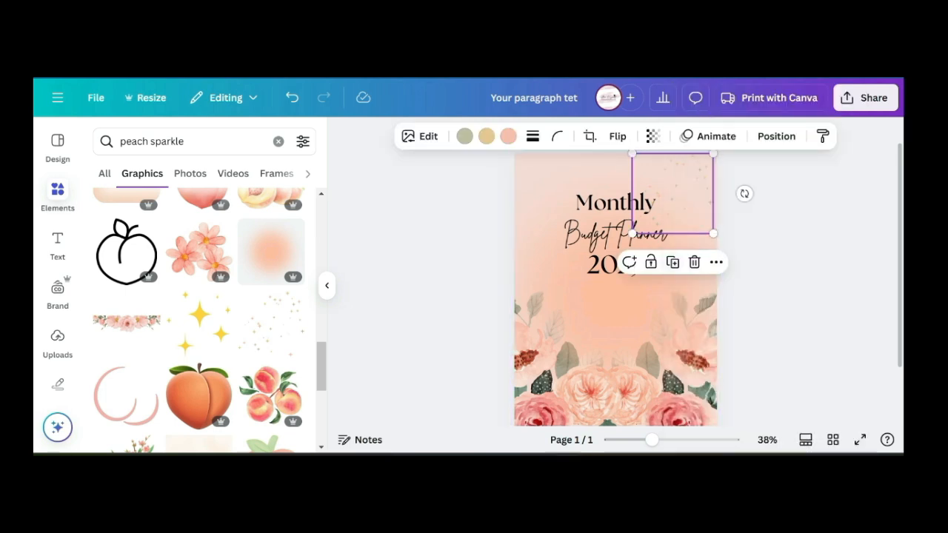
left_click(673, 262)
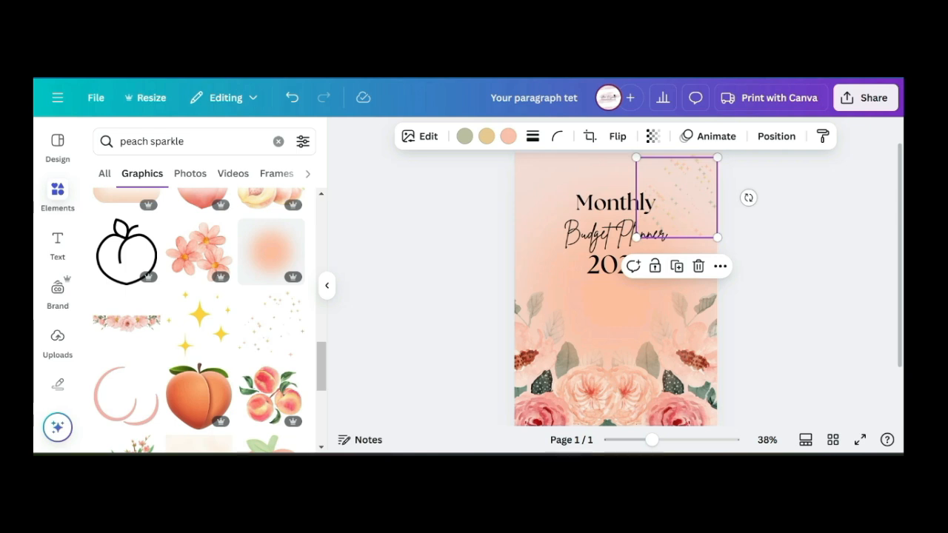
left_click(618, 136)
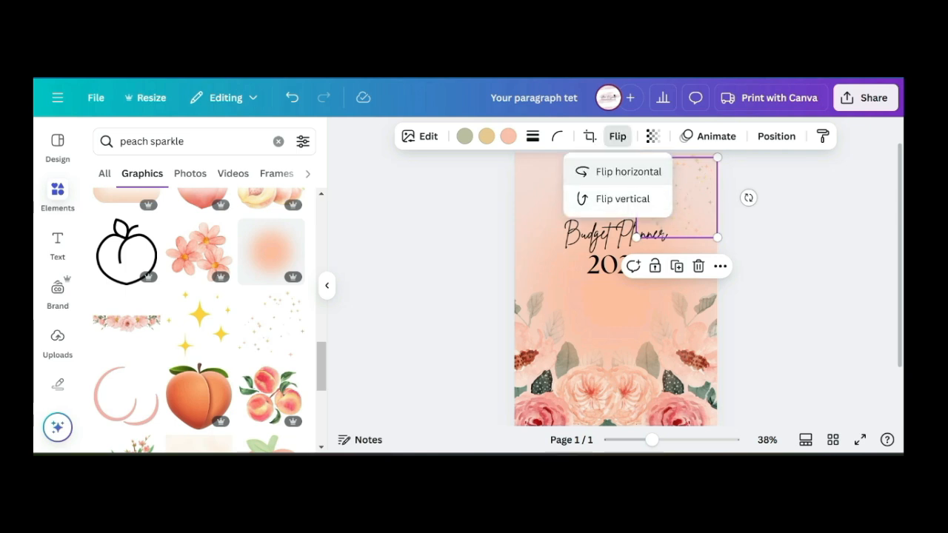
left_click(627, 171)
left_click_drag(684, 198, 562, 194)
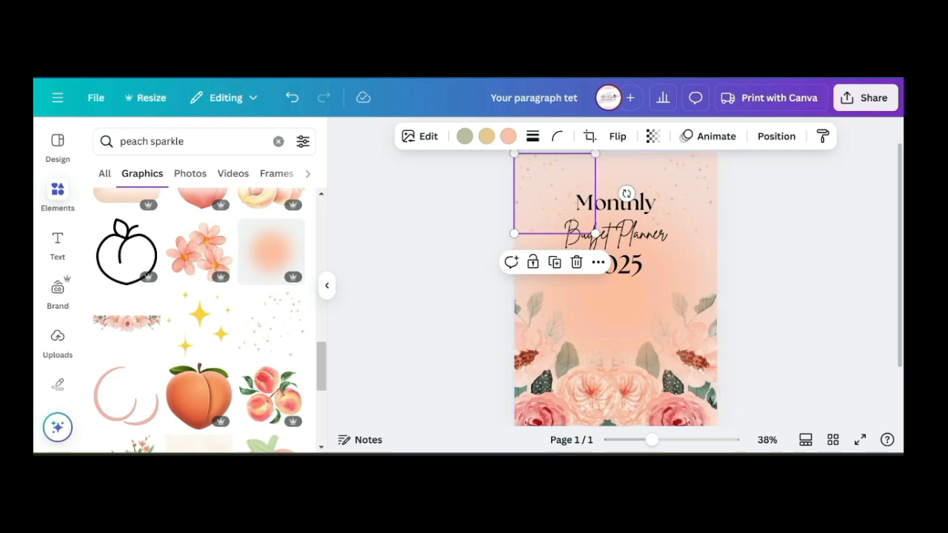
key("Escape")
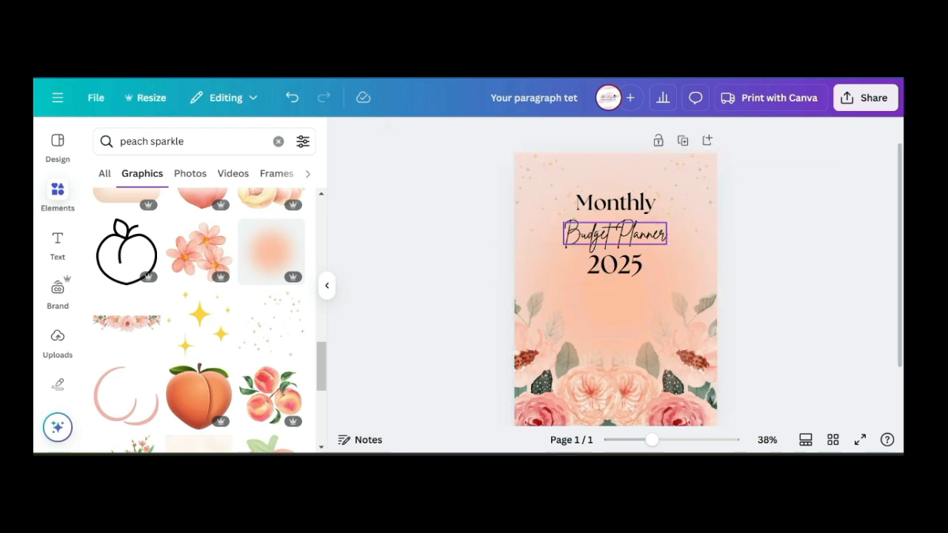
scroll(200, 319, "down", 5)
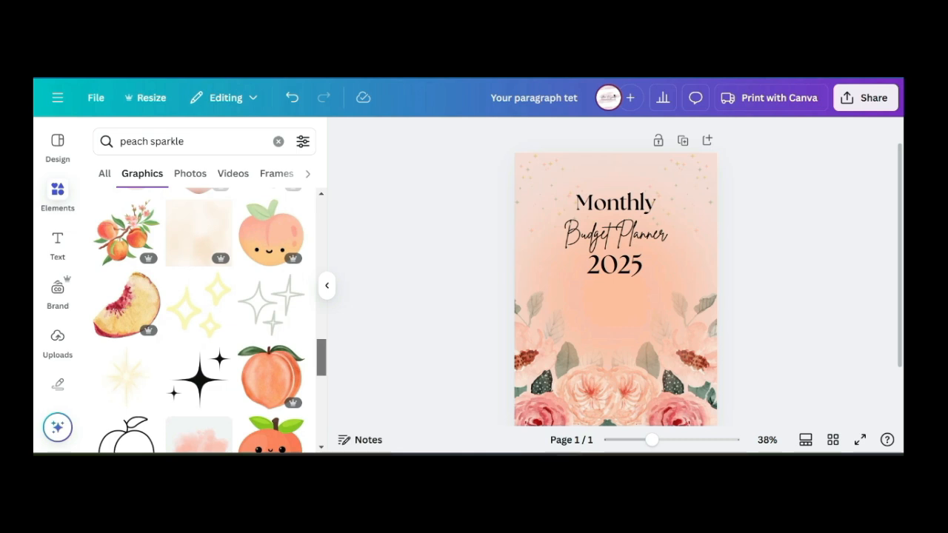
scroll(200, 319, "down", 4)
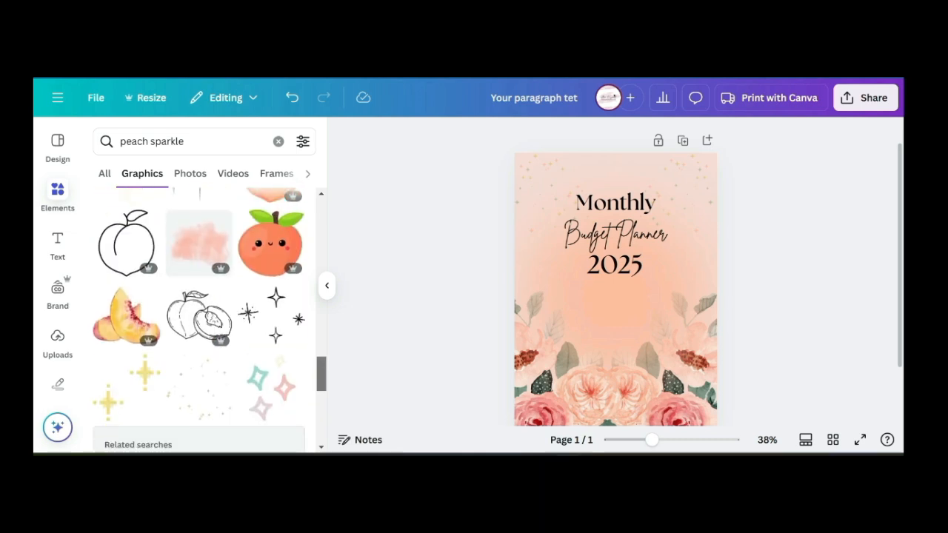
left_click_drag(322, 374, 321, 215)
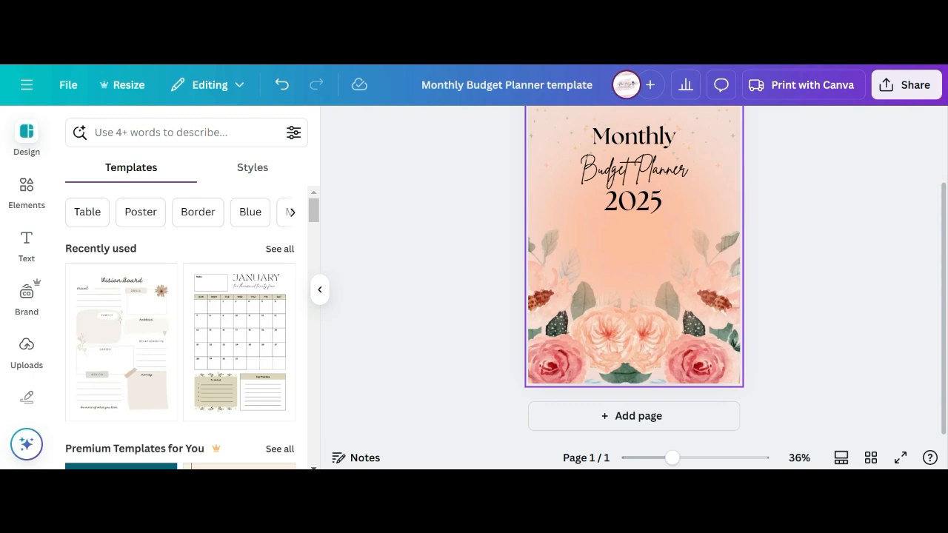
Switch to the ChatGPT conversation and read through the suggested budget planner layout, from the cover page to the Page 4 debt payoff tracker
mouse_move(660, 481)
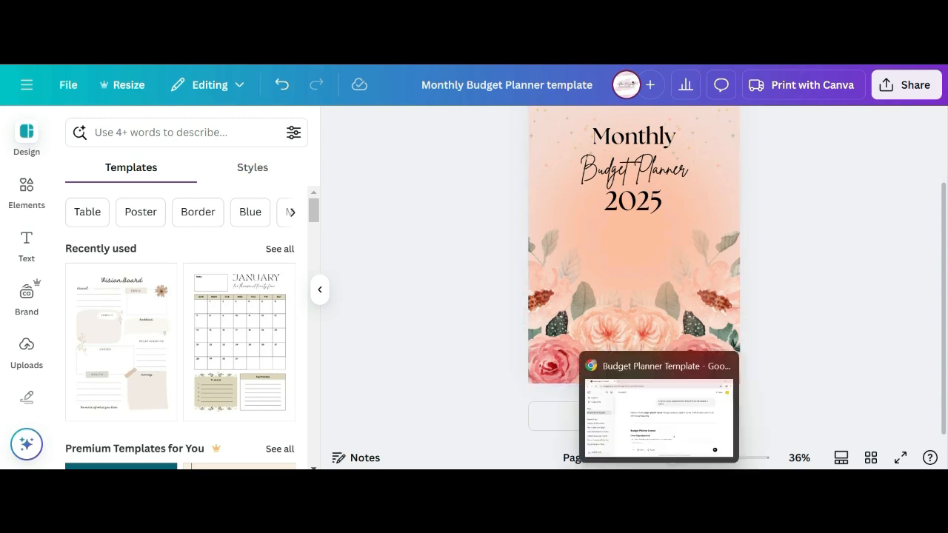
left_click(660, 414)
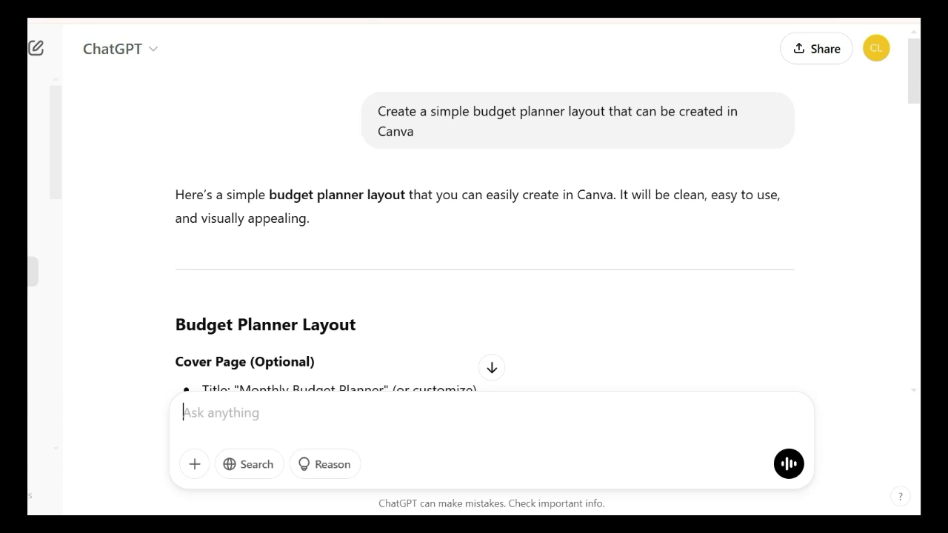
scroll(486, 231, "down", 1)
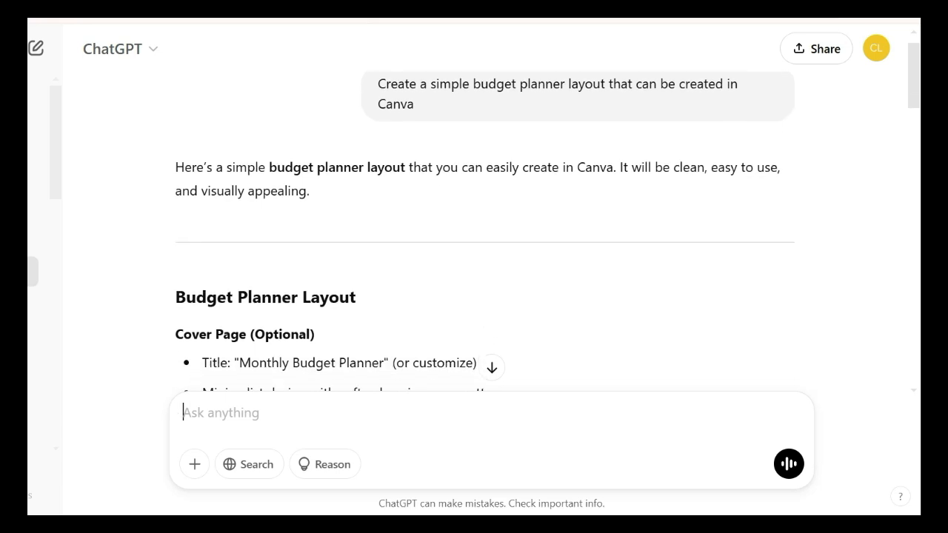
scroll(485, 231, "down", 4)
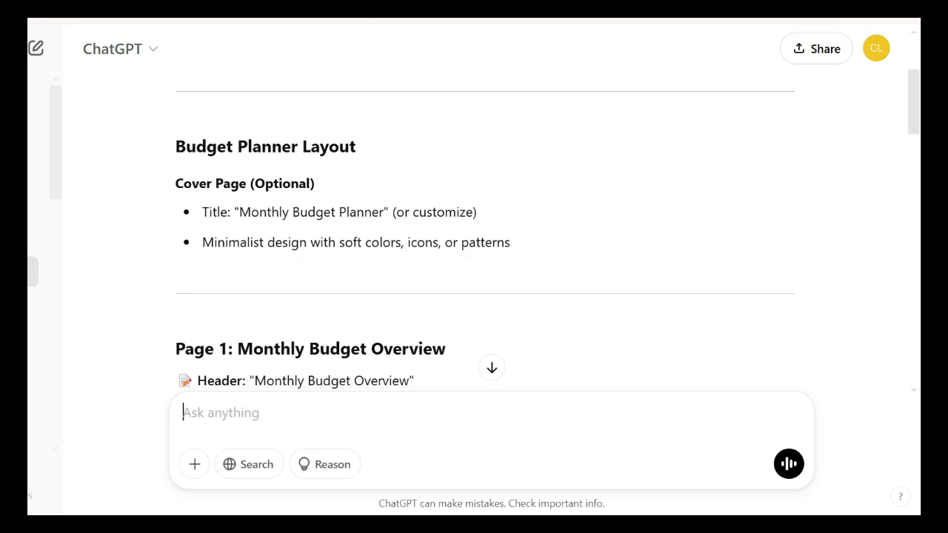
scroll(486, 231, "down", 3)
scroll(485, 231, "down", 2)
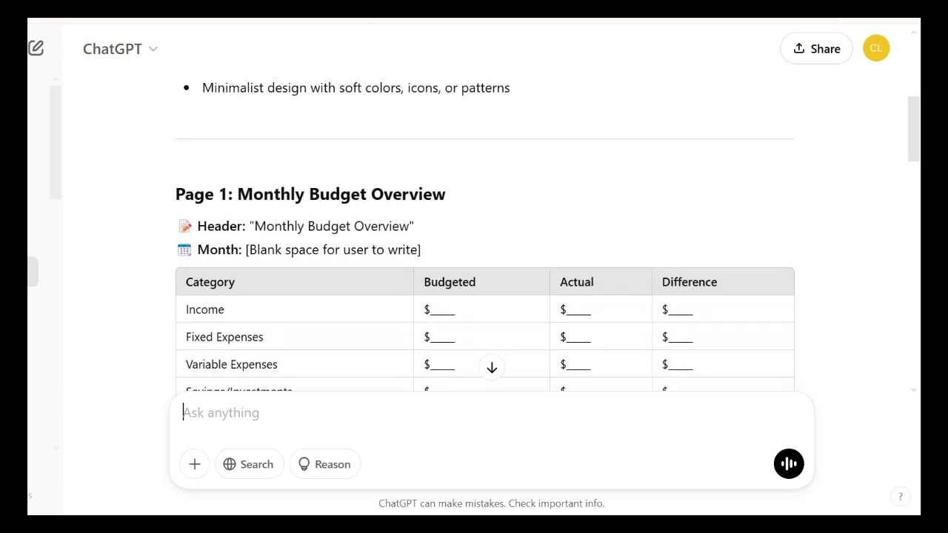
scroll(485, 231, "down", 1)
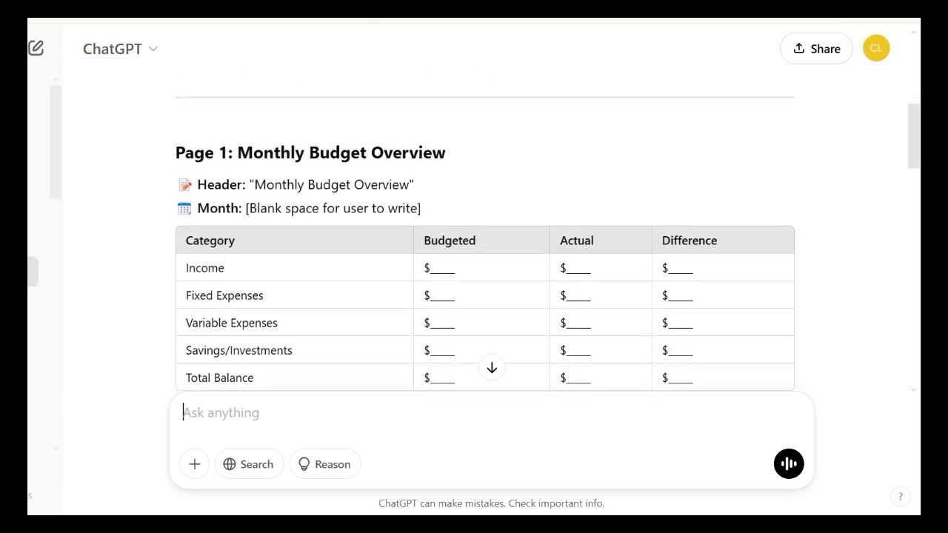
scroll(485, 231, "down", 7)
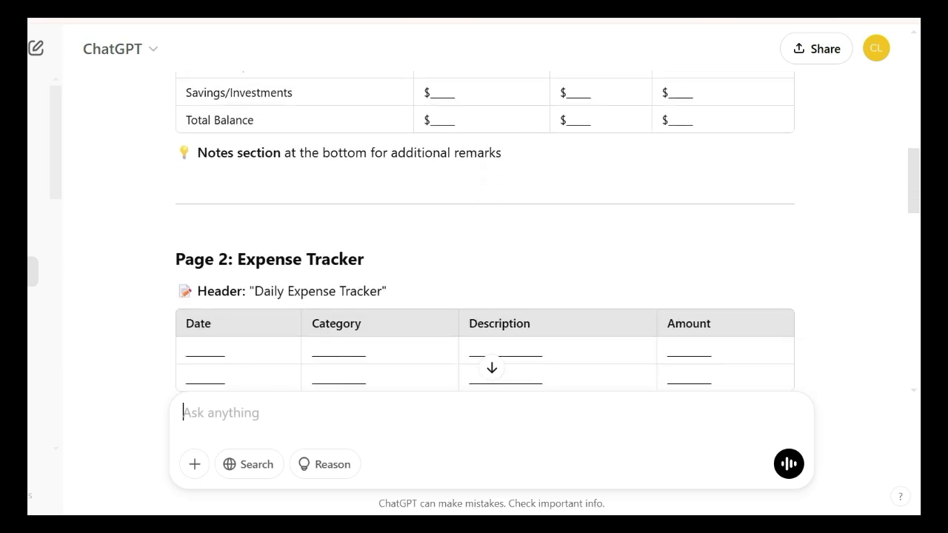
scroll(485, 231, "down", 2)
scroll(485, 231, "down", 6)
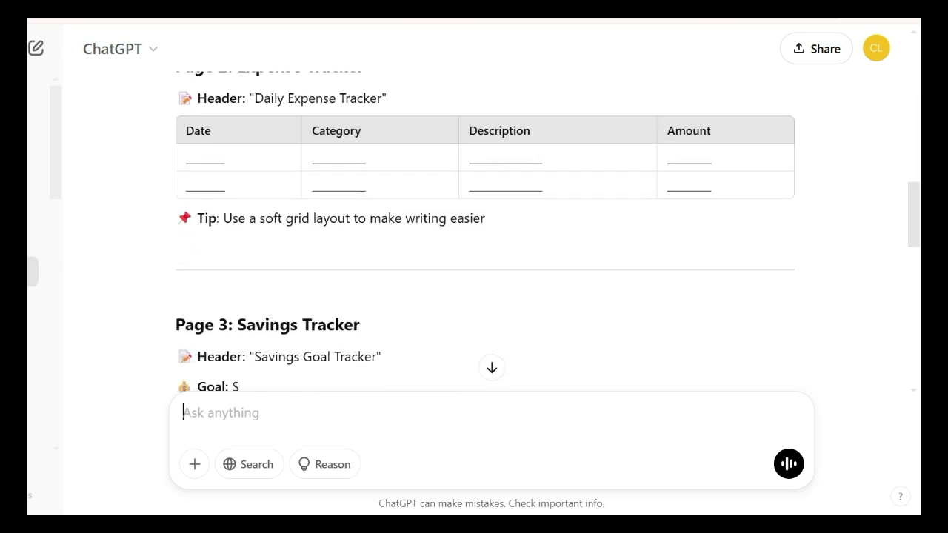
scroll(485, 231, "down", 6)
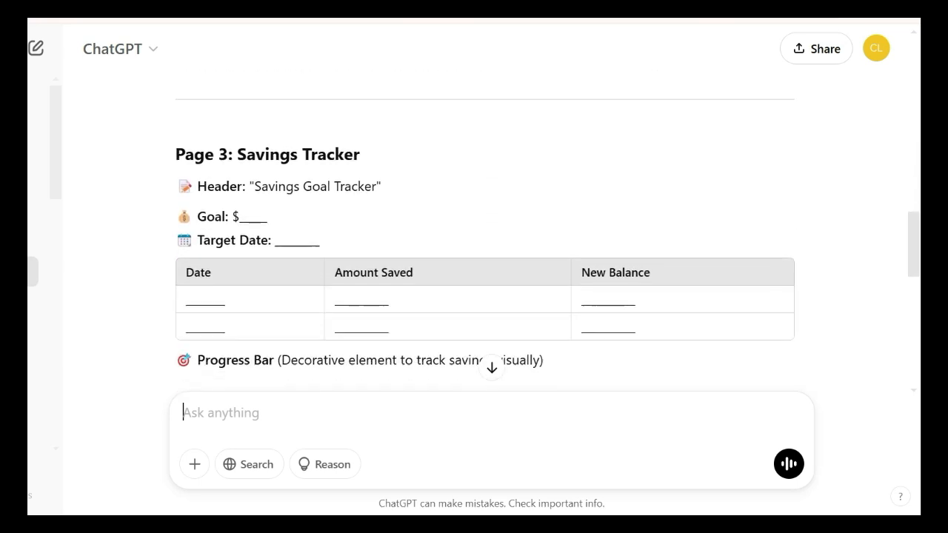
scroll(485, 231, "down", 9)
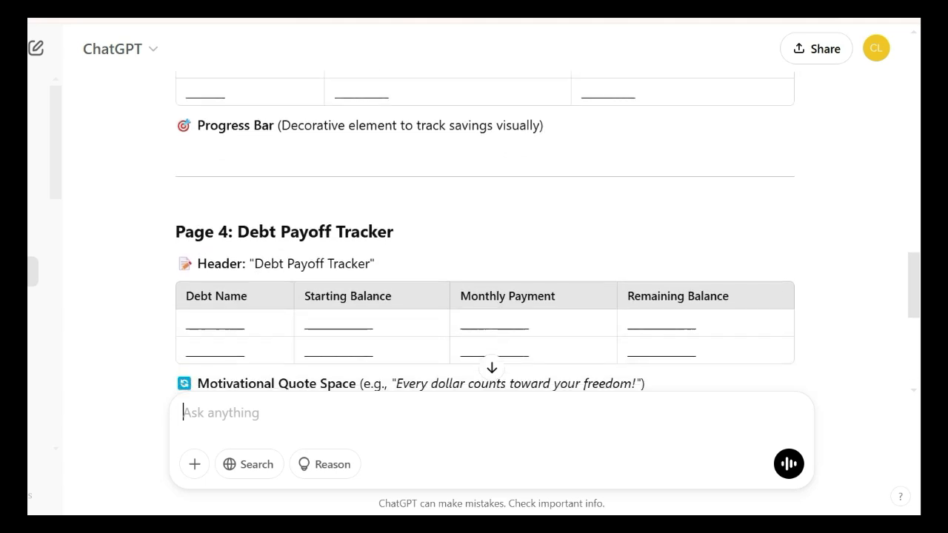
scroll(486, 232, "down", 4)
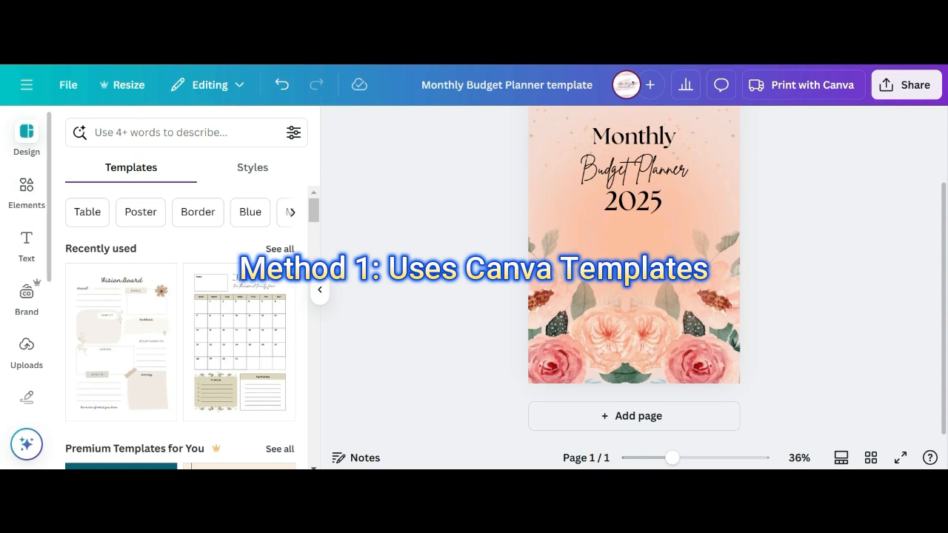
Return to the Canva design and search the templates for "budget tracker"
left_click(27, 138)
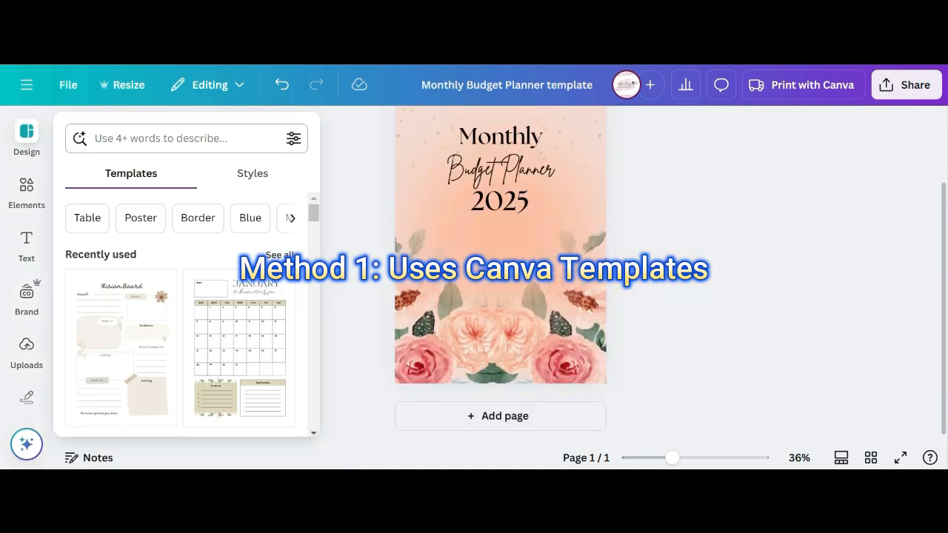
left_click(162, 139)
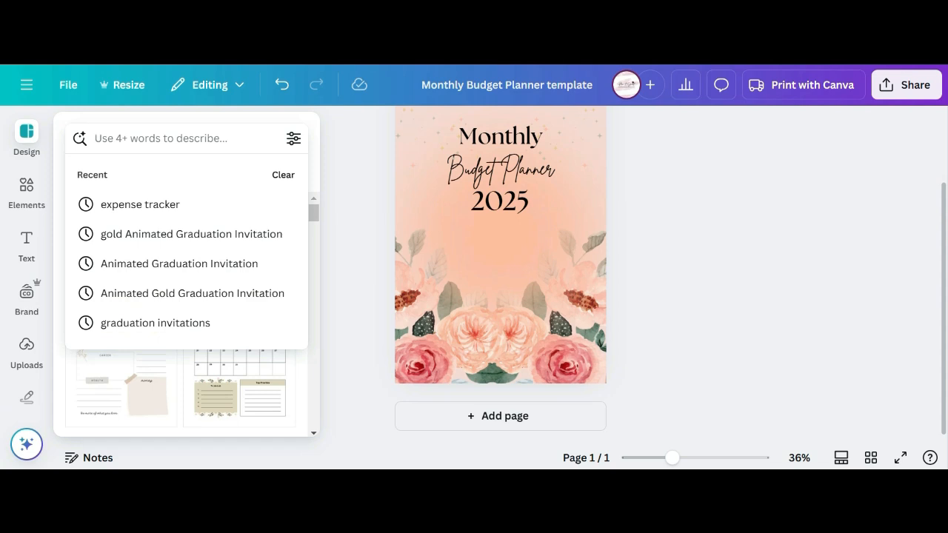
type("budget")
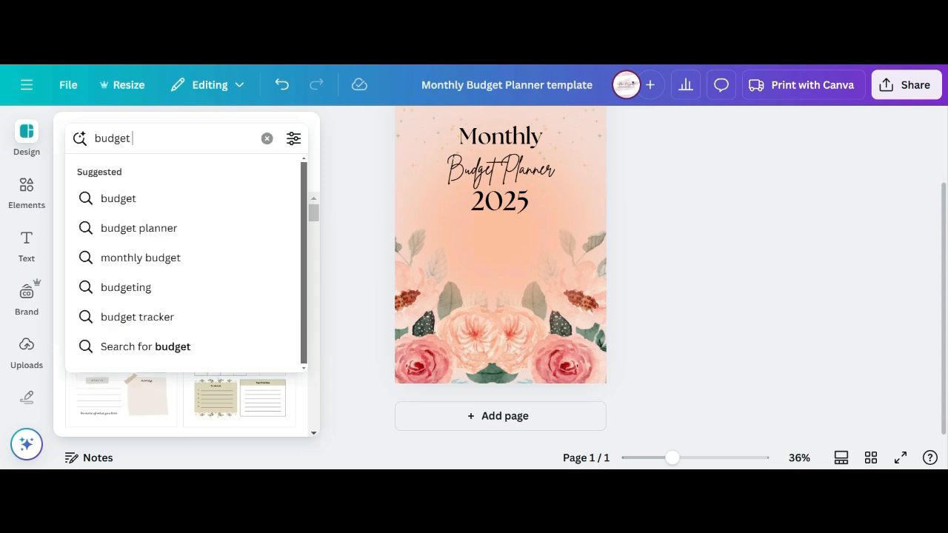
type(" tracker")
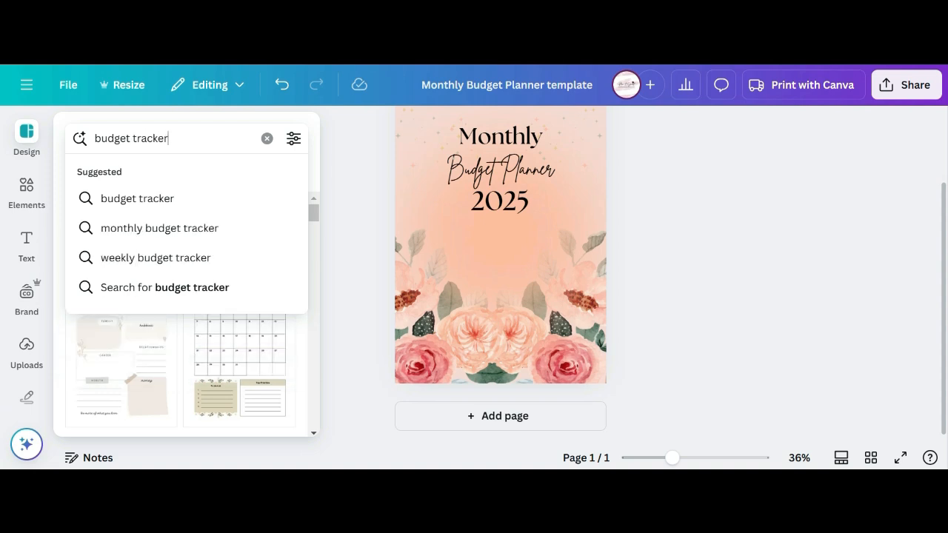
key("Return")
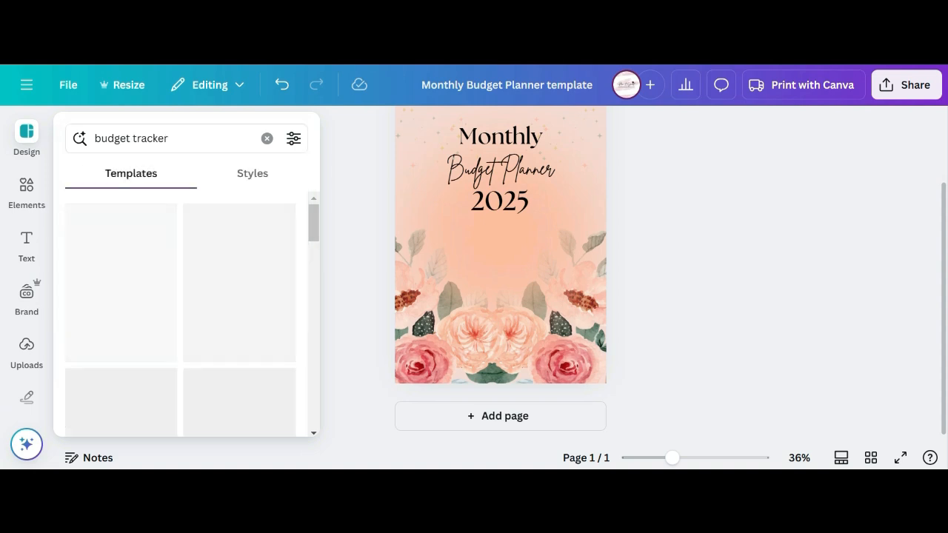
left_click(681, 252)
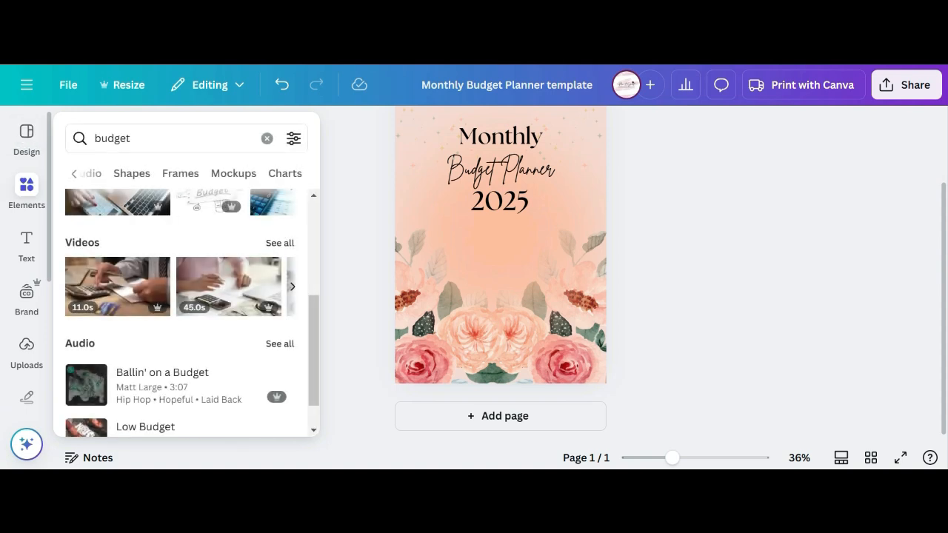
left_click(27, 138)
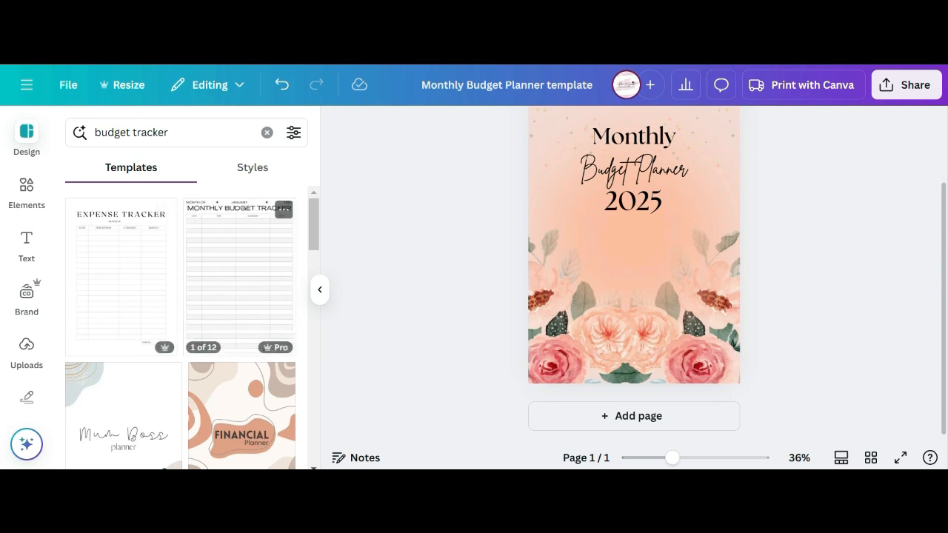
Add the minimalist "Incomes & Expenses" template from the results as a new page after the cover
scroll(122, 274, "down", 2)
scroll(182, 326, "down", 4)
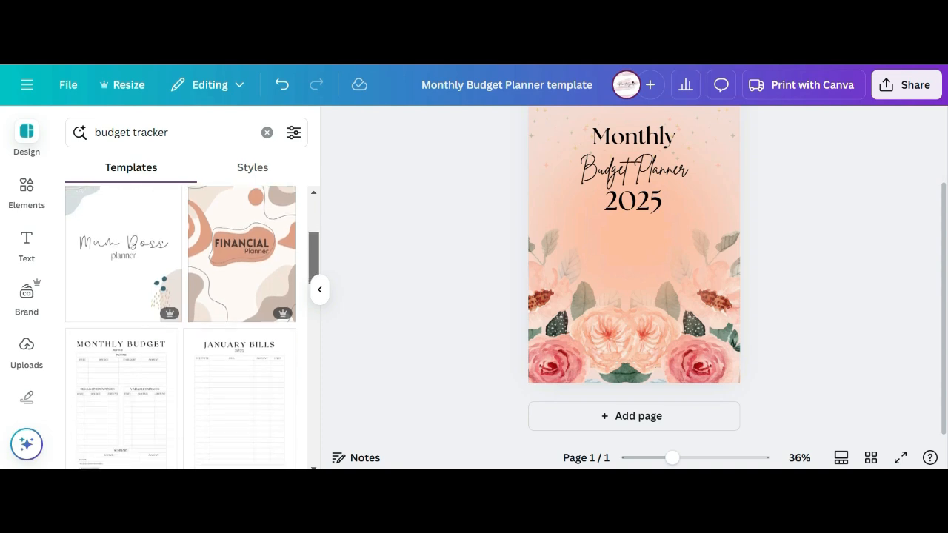
scroll(192, 326, "down", 1)
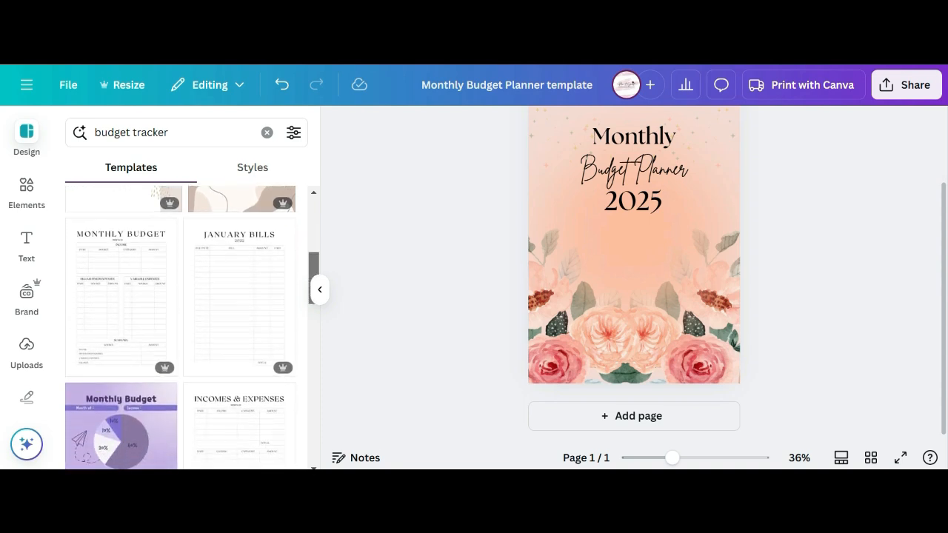
scroll(193, 326, "down", 1)
scroll(181, 326, "down", 2)
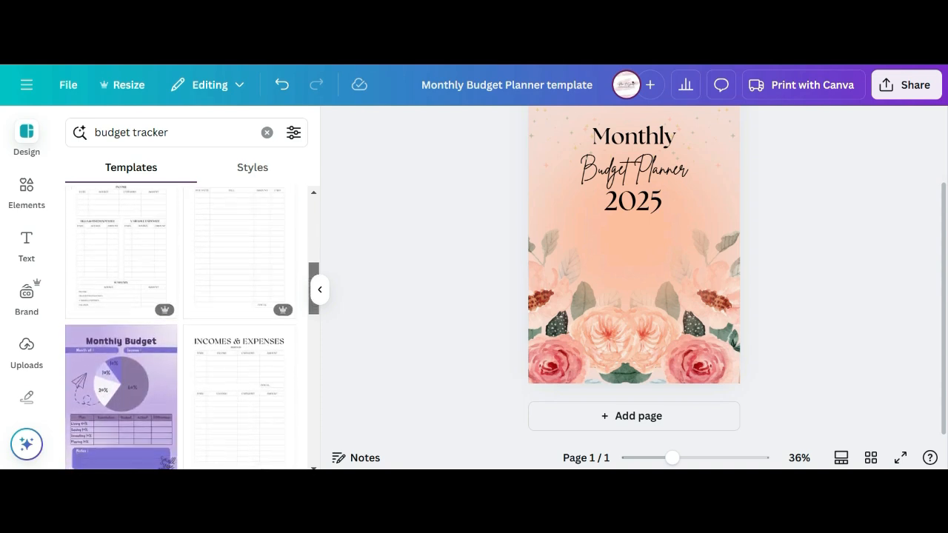
scroll(237, 311, "down", 2)
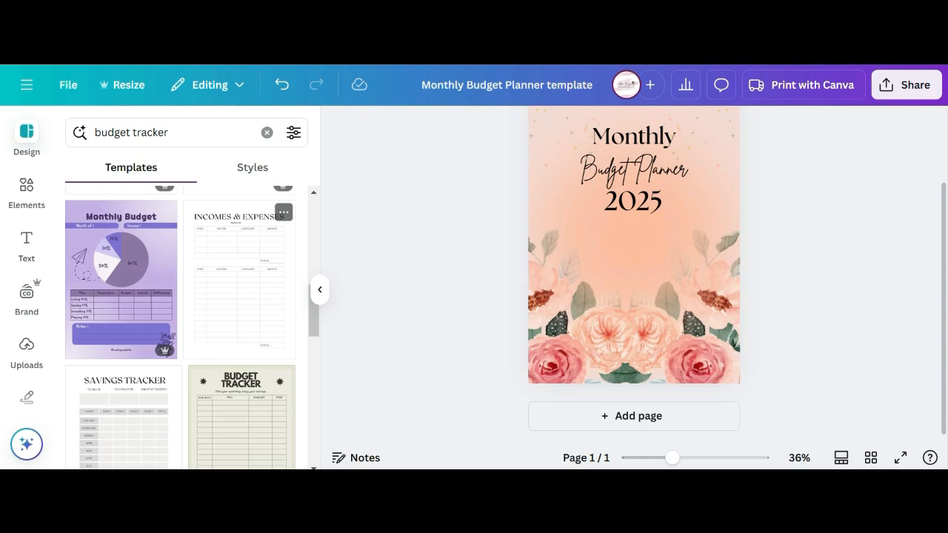
left_click(240, 280)
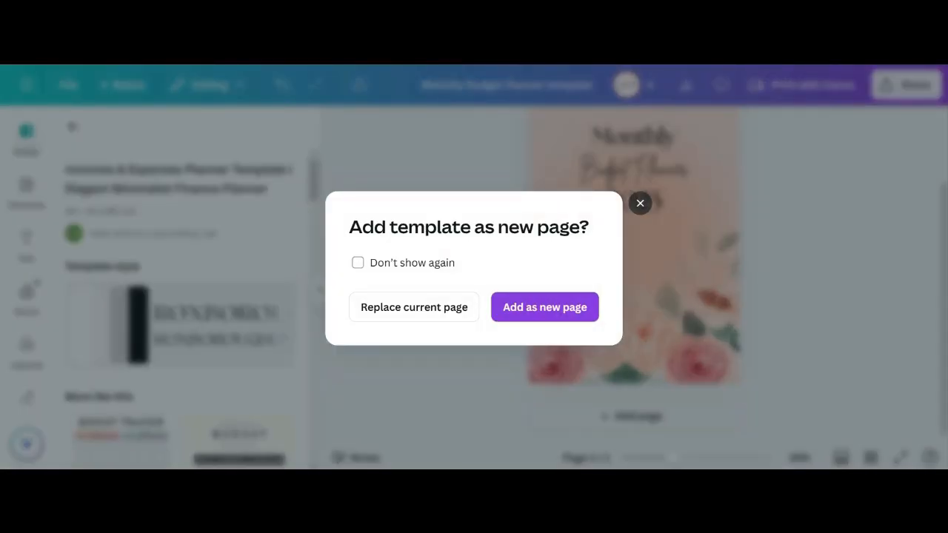
left_click(544, 307)
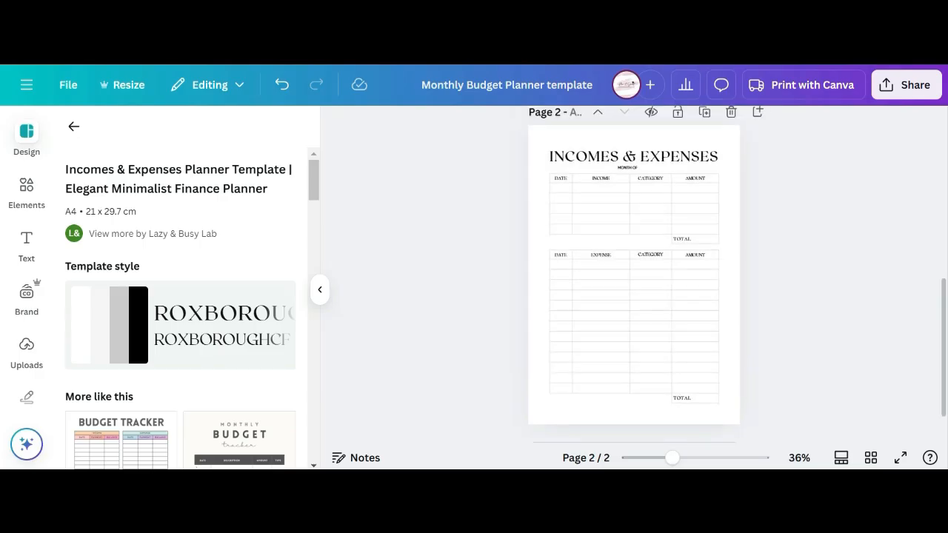
scroll(634, 345, "up", 3)
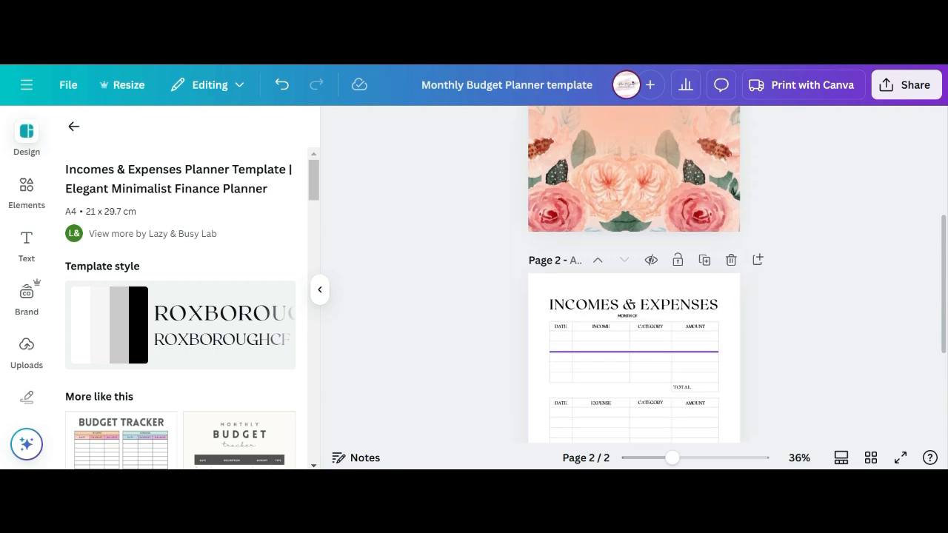
scroll(634, 345, "down", 1)
scroll(634, 297, "down", 3)
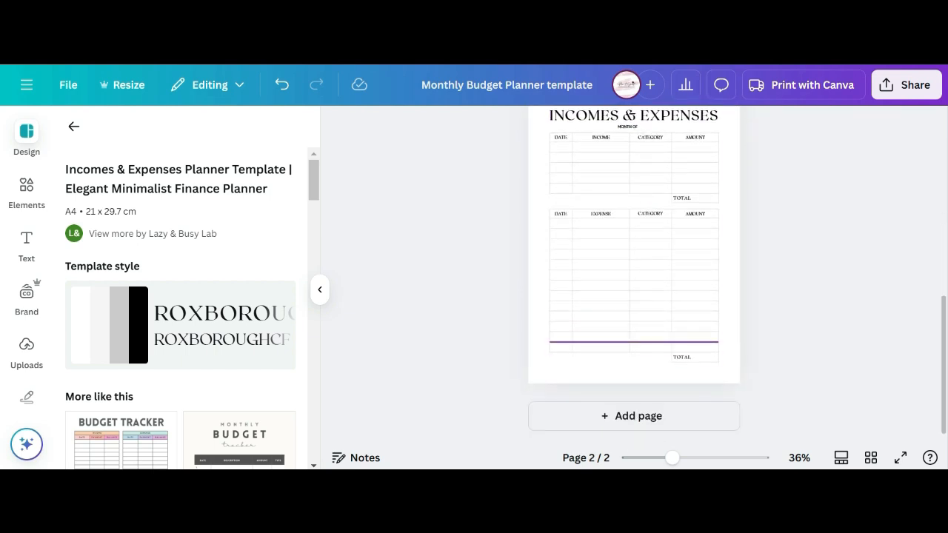
Add a third page and apply the grey monthly "Savings Tracker" template from the budget tracker results to it
left_click(73, 126)
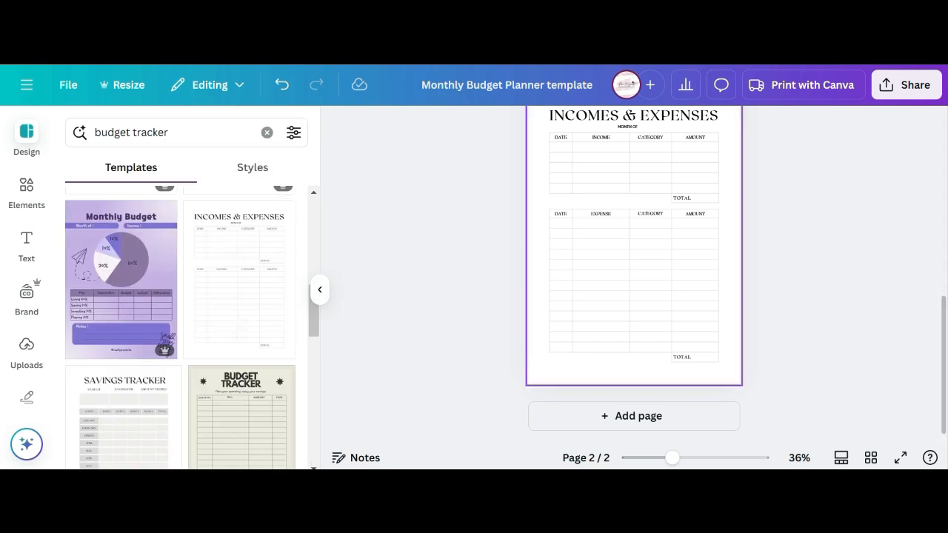
scroll(180, 326, "down", 3)
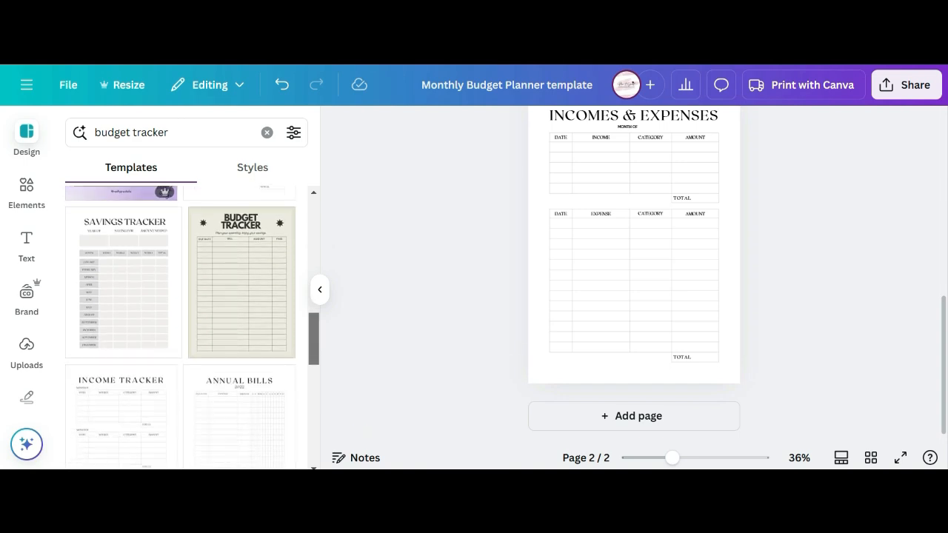
mouse_move(314, 339)
left_mouse_down()
mouse_move(314, 349)
mouse_move(314, 340)
left_mouse_up()
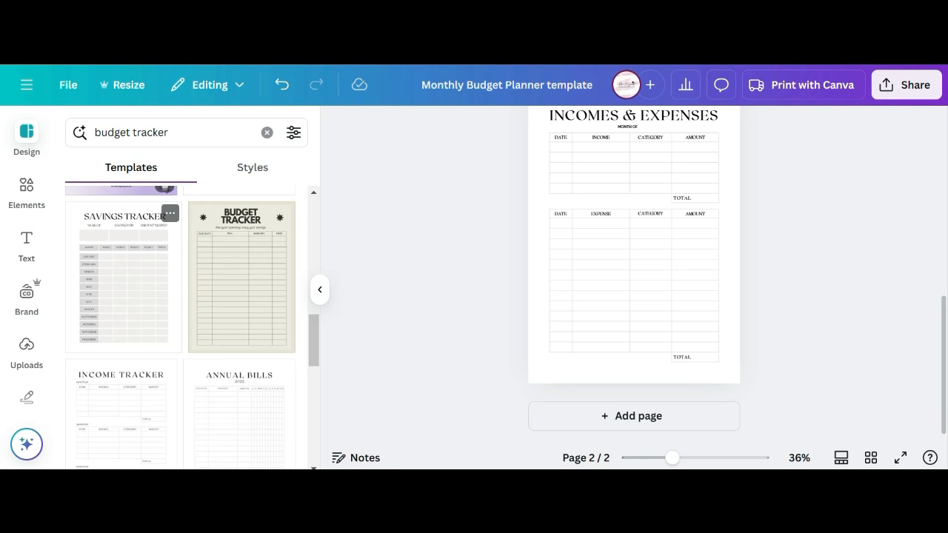
key("ctrl+z")
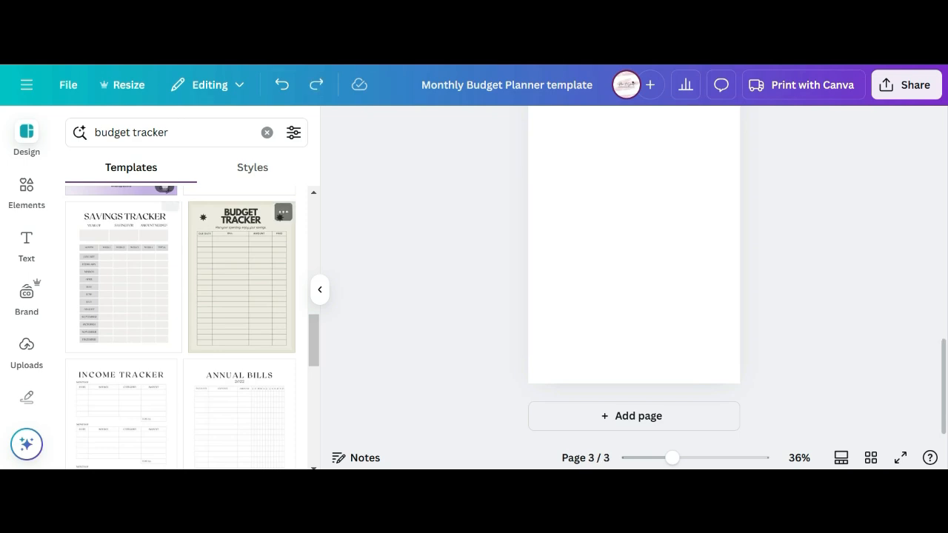
left_click(123, 274)
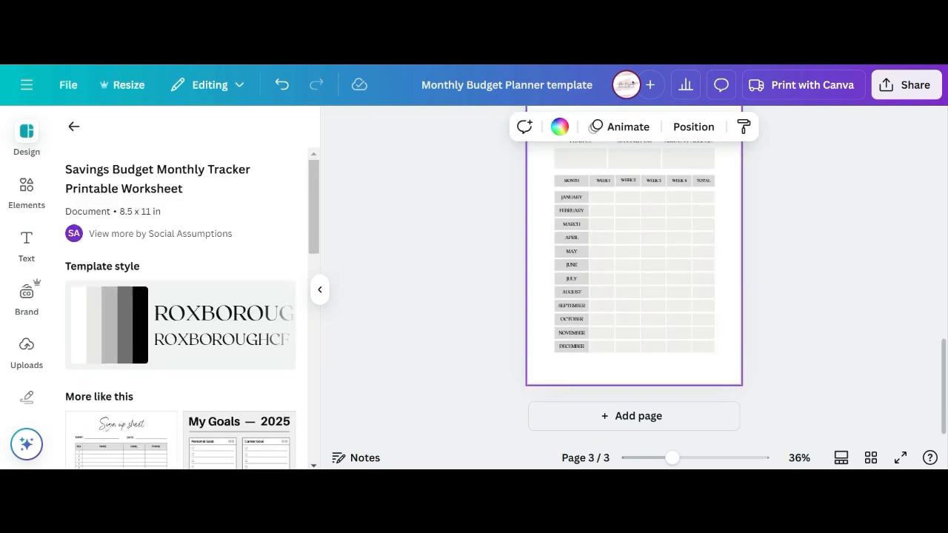
scroll(634, 296, "up", 6)
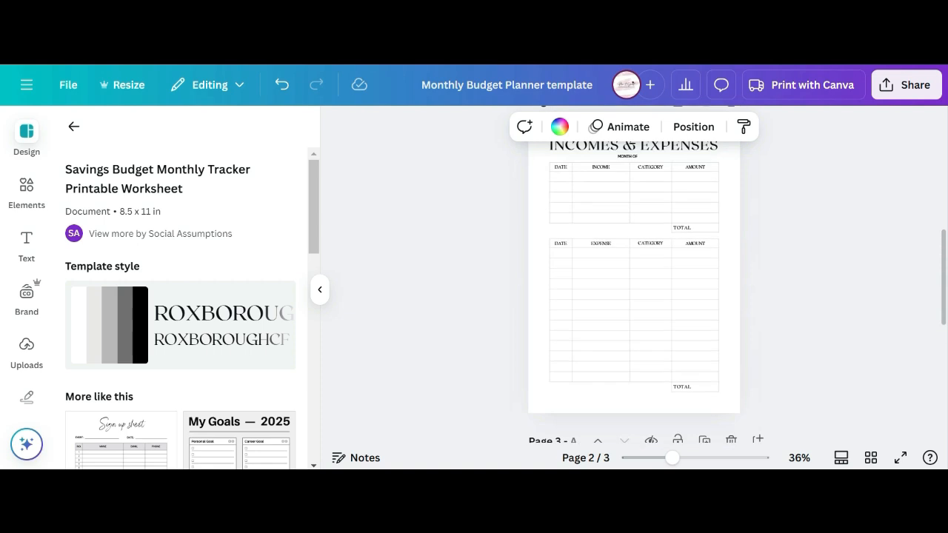
scroll(634, 297, "down", 1)
scroll(634, 297, "down", 5)
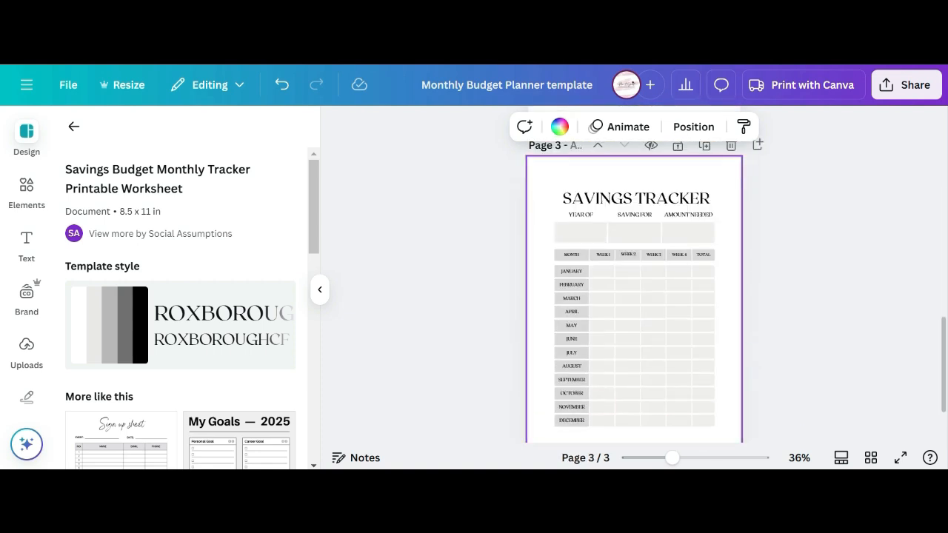
Hide the template browser and go back to the "Incomes & Expenses" page
left_click(320, 290)
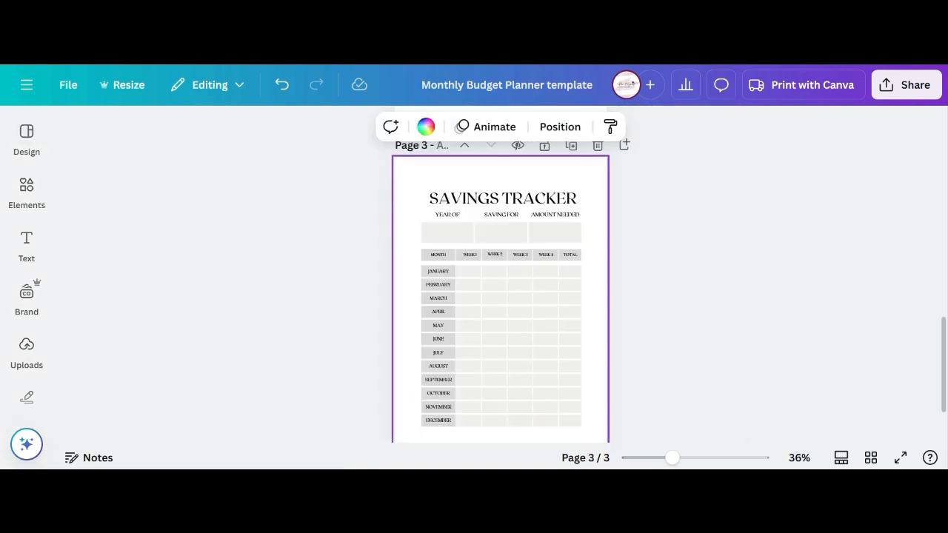
scroll(545, 391, "up", 4)
scroll(501, 296, "up", 2)
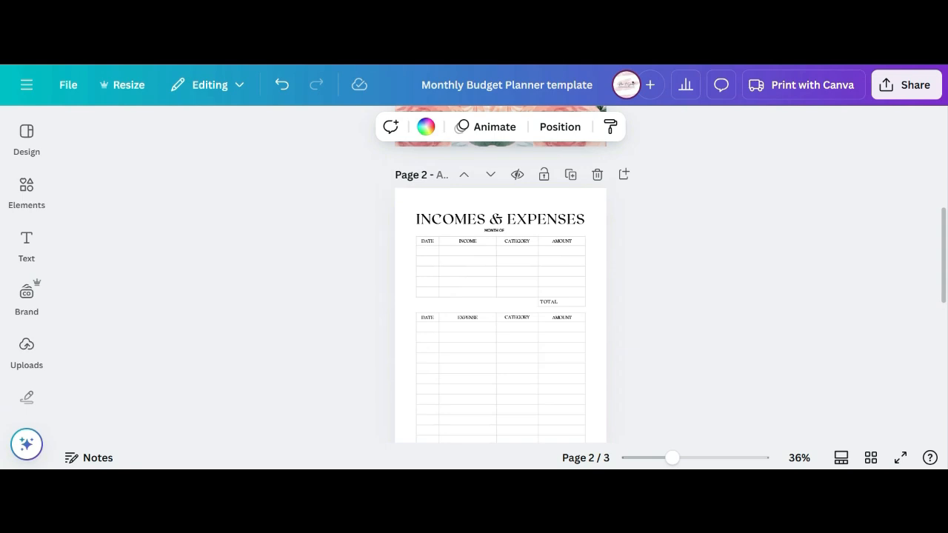
Search the design templates for "debt payoff tracker" in place of the previous search term
left_click_drag(672, 458, 690, 458)
scroll(608, 348, "down", 5)
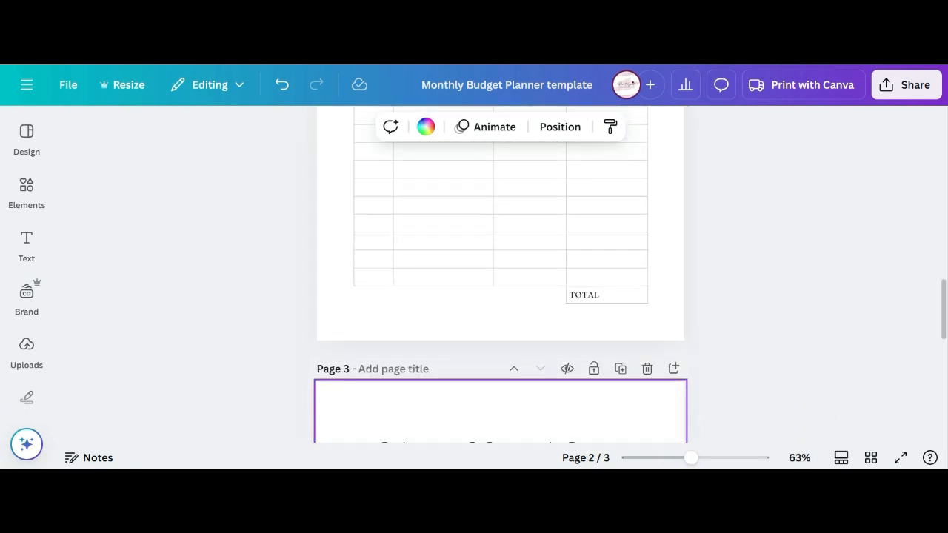
scroll(501, 297, "down", 2)
scroll(501, 274, "down", 5)
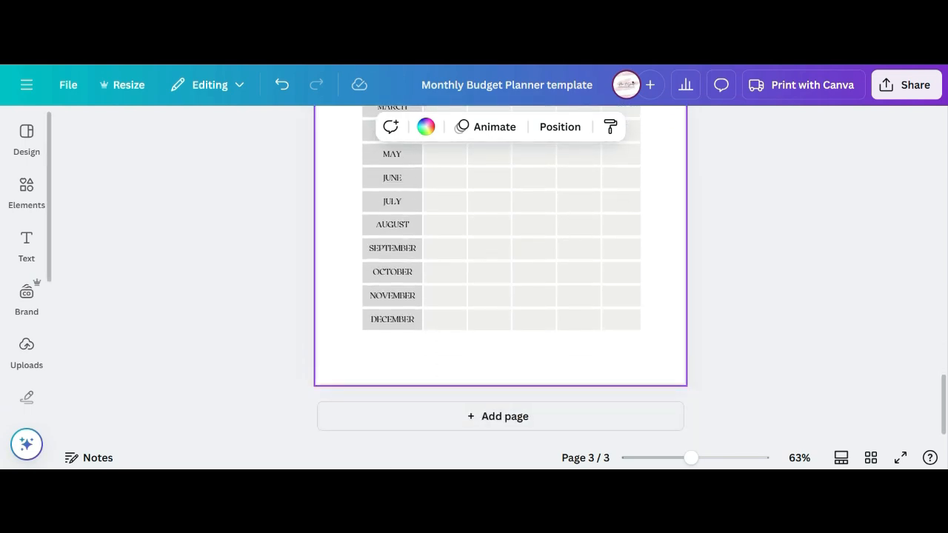
left_click(26, 138)
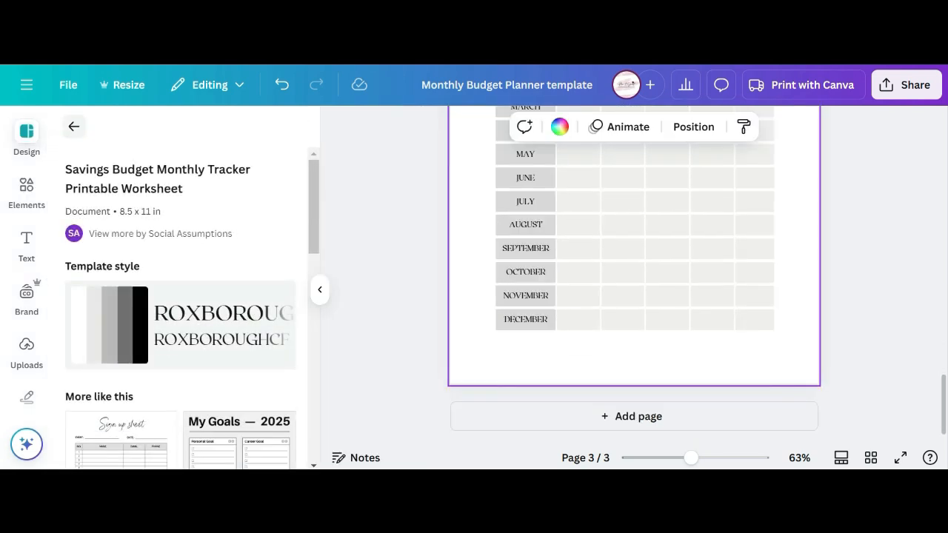
left_click(73, 127)
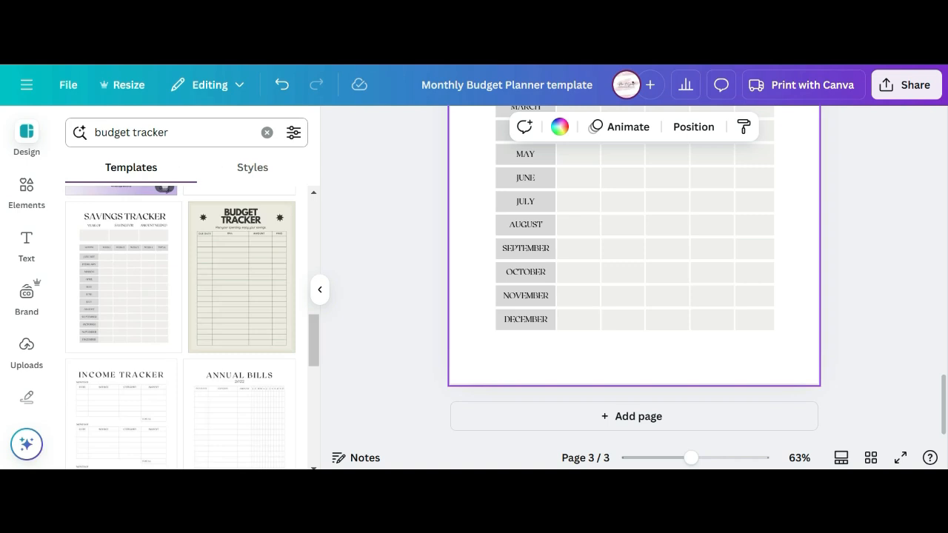
left_click(181, 133)
left_click_drag(163, 132, 93, 133)
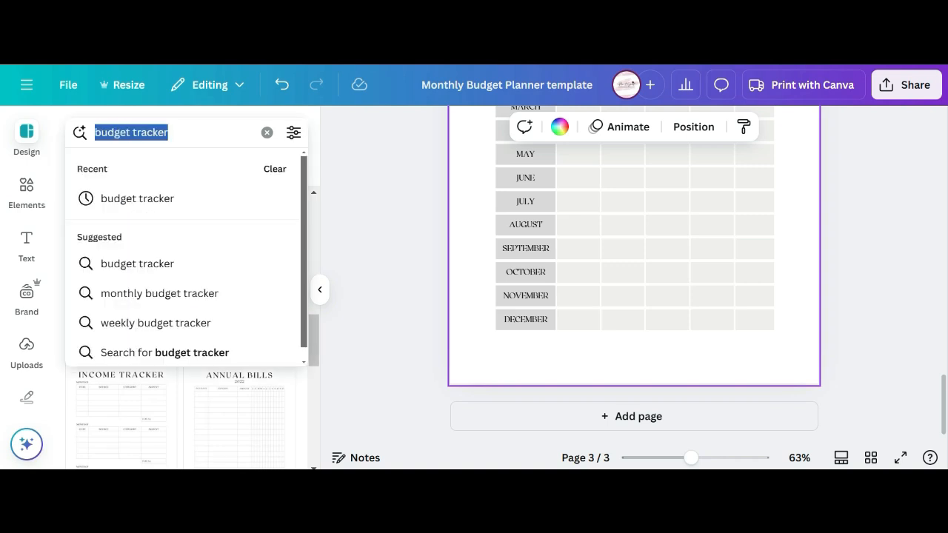
type("debt")
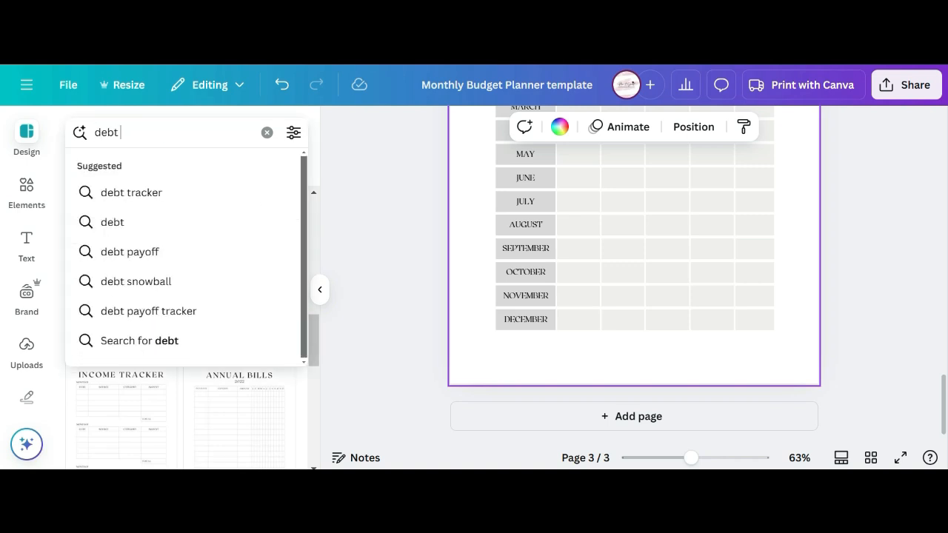
type(" payoff")
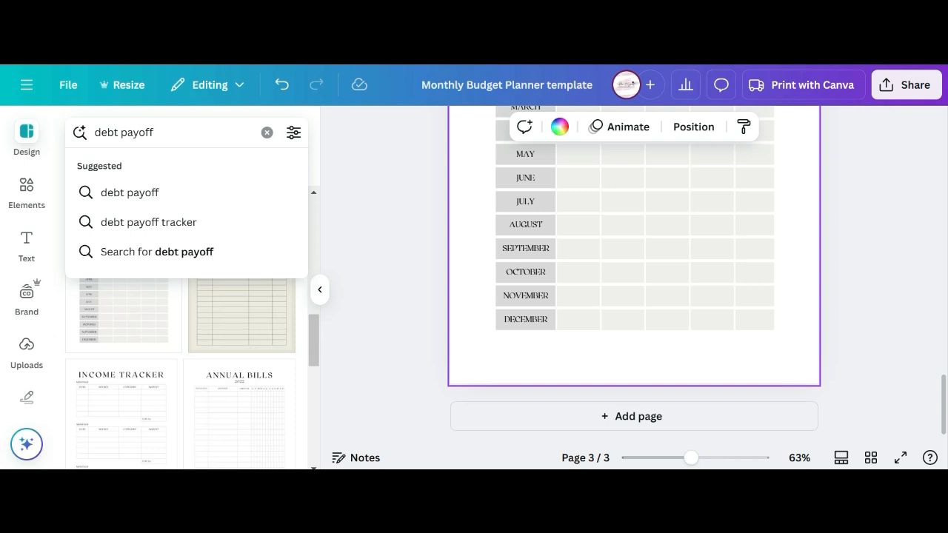
key("Down")
key("Down")
key("Return")
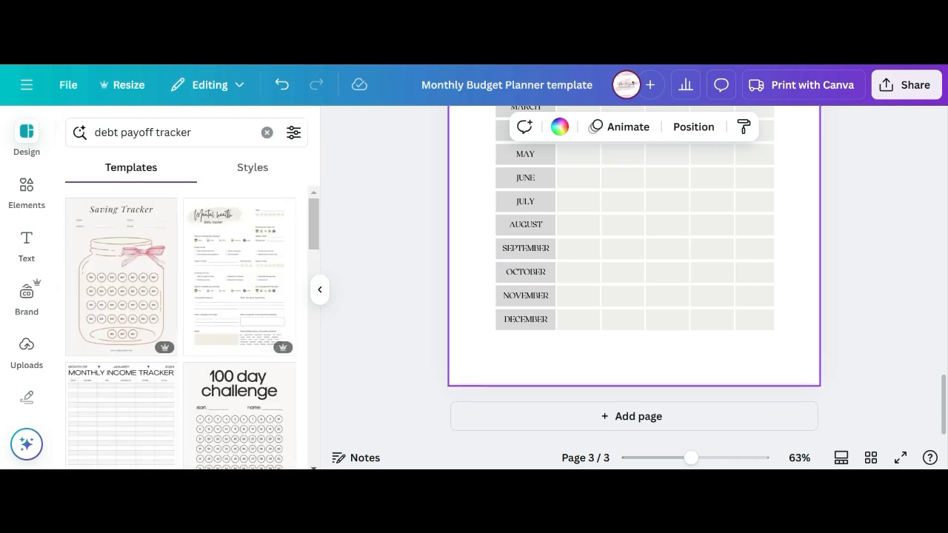
Add a fourth page and apply the minimalist grey "Debt Tracker" template from the search results to it
scroll(182, 326, "down", 3)
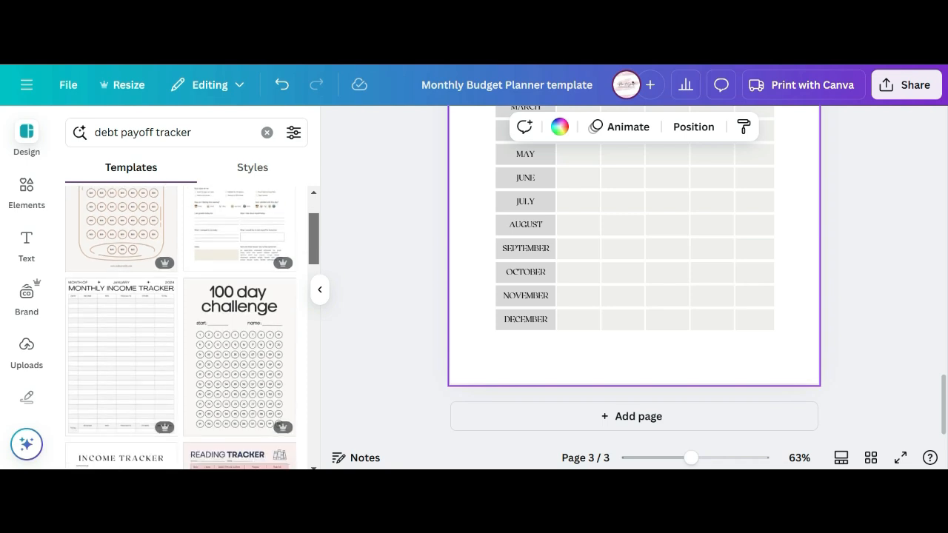
scroll(181, 326, "down", 3)
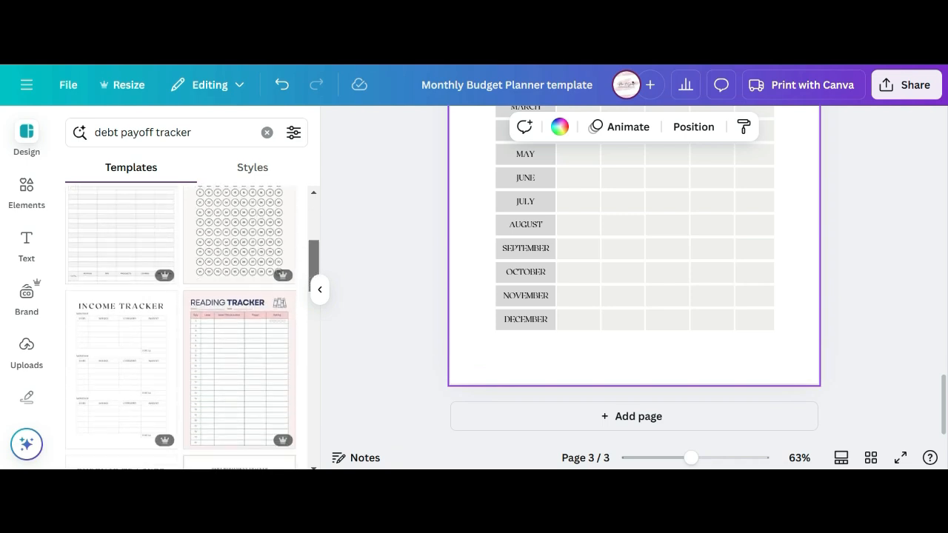
scroll(181, 326, "down", 3)
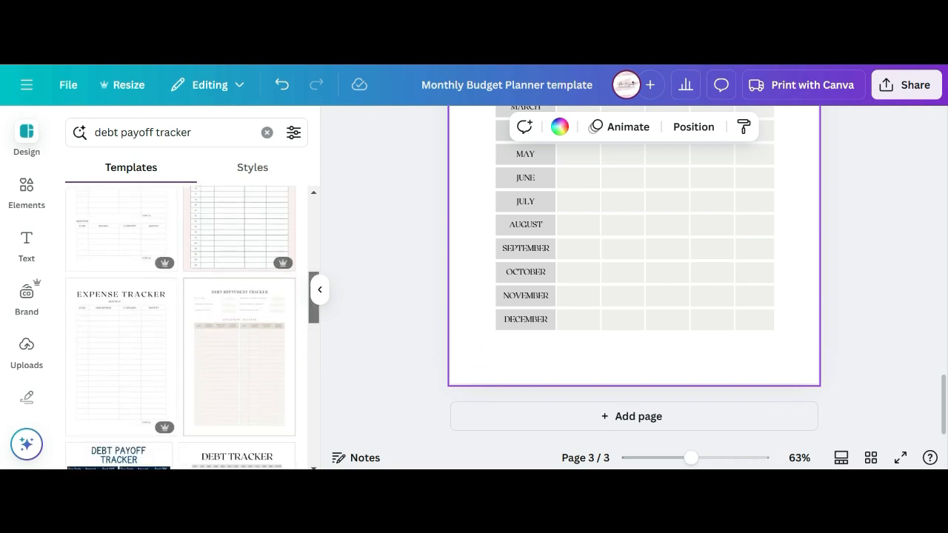
scroll(182, 326, "down", 3)
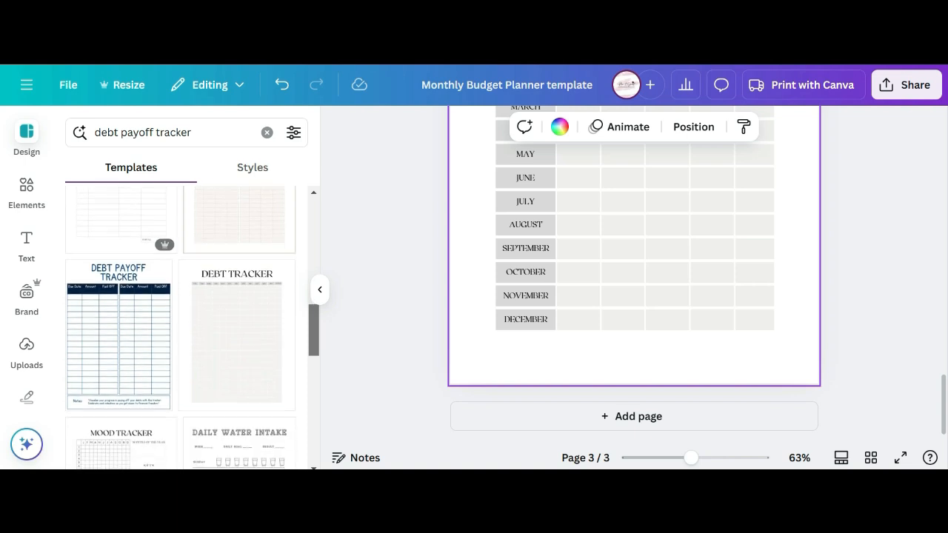
scroll(237, 296, "down", 1)
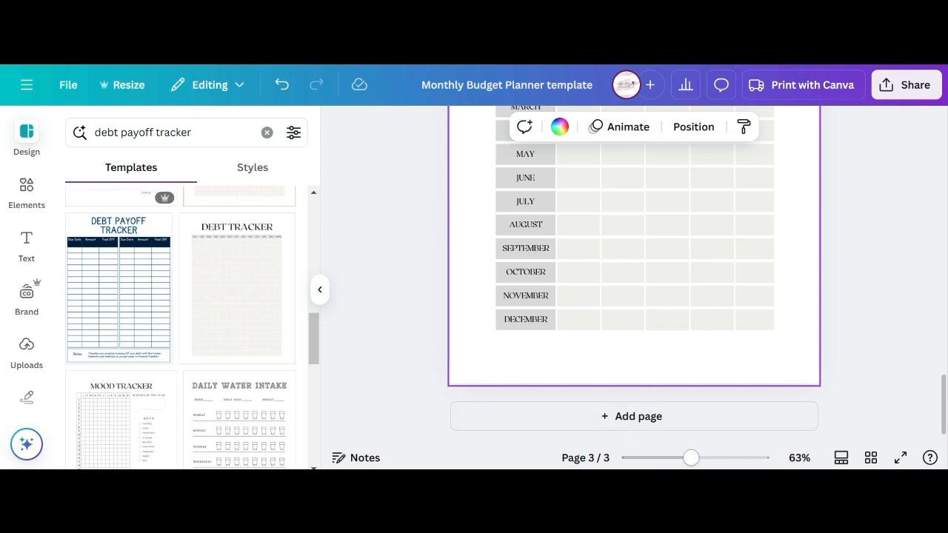
left_click(634, 416)
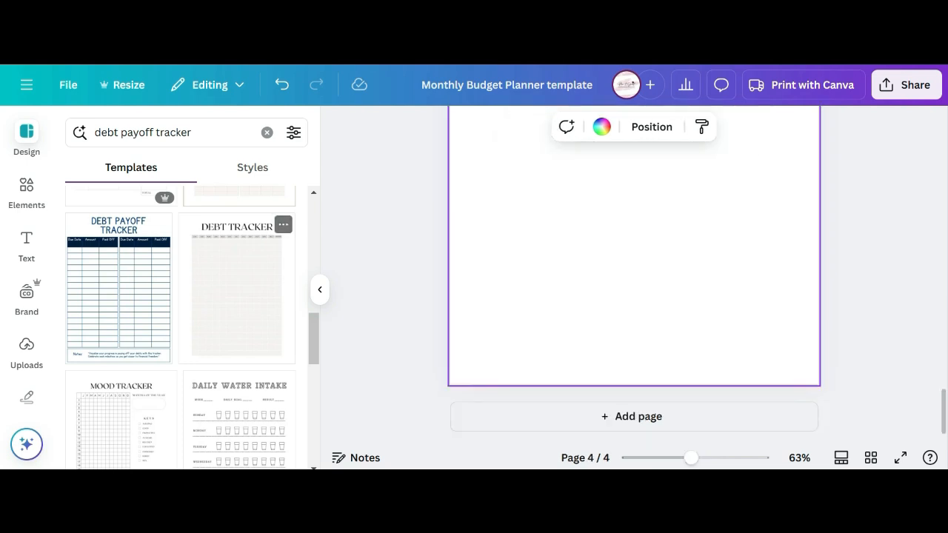
left_click(237, 293)
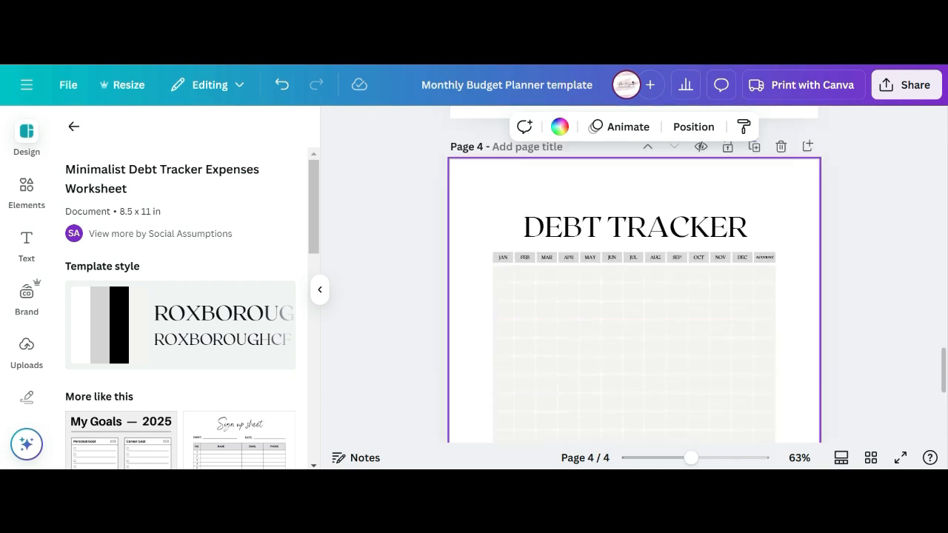
Go back to the "Incomes & Expenses" page, clear the template search and look through the available design styles
scroll(652, 308, "up", 6)
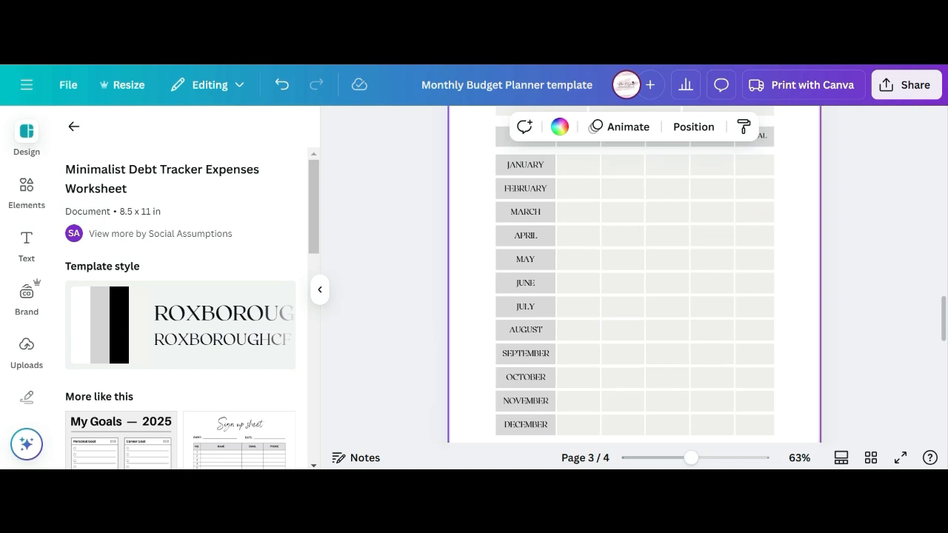
scroll(635, 274, "up", 10)
scroll(634, 274, "up", 6)
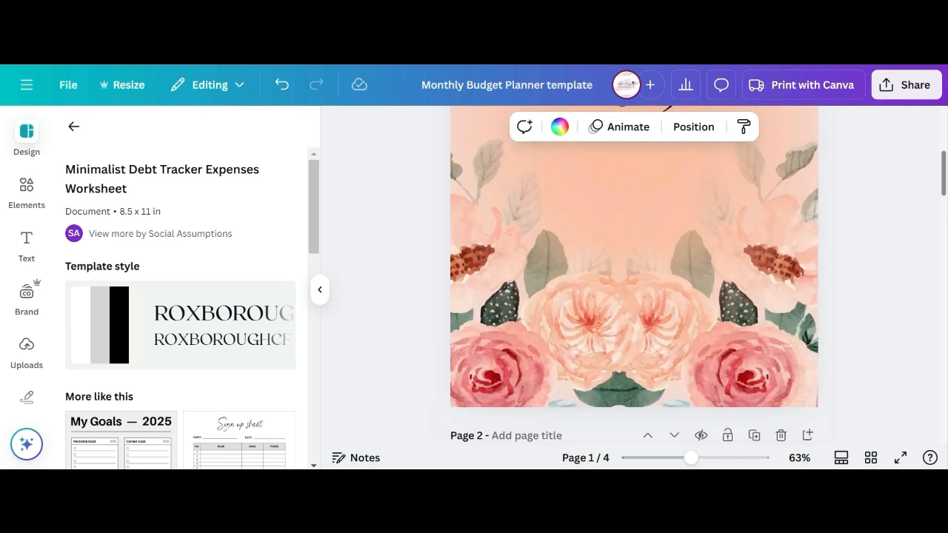
scroll(634, 274, "down", 7)
scroll(634, 274, "down", 1)
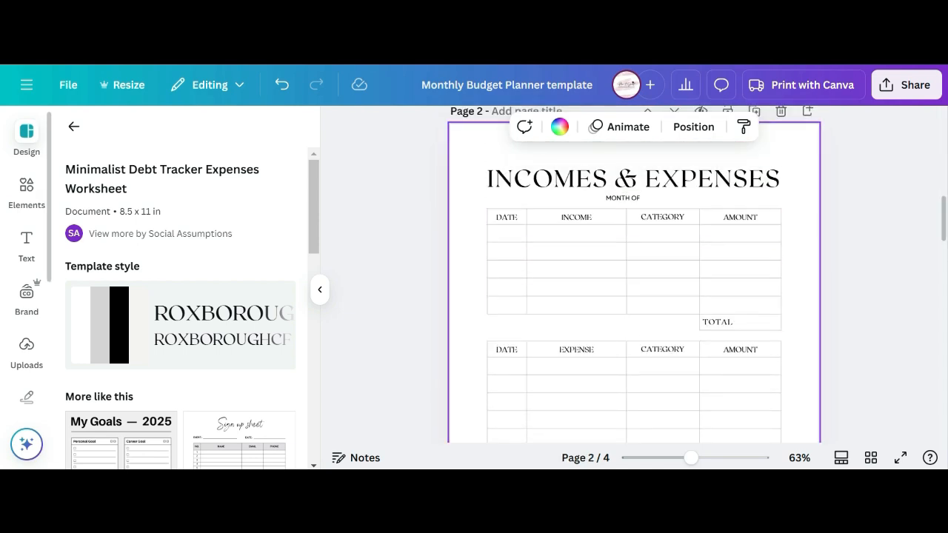
left_click(73, 126)
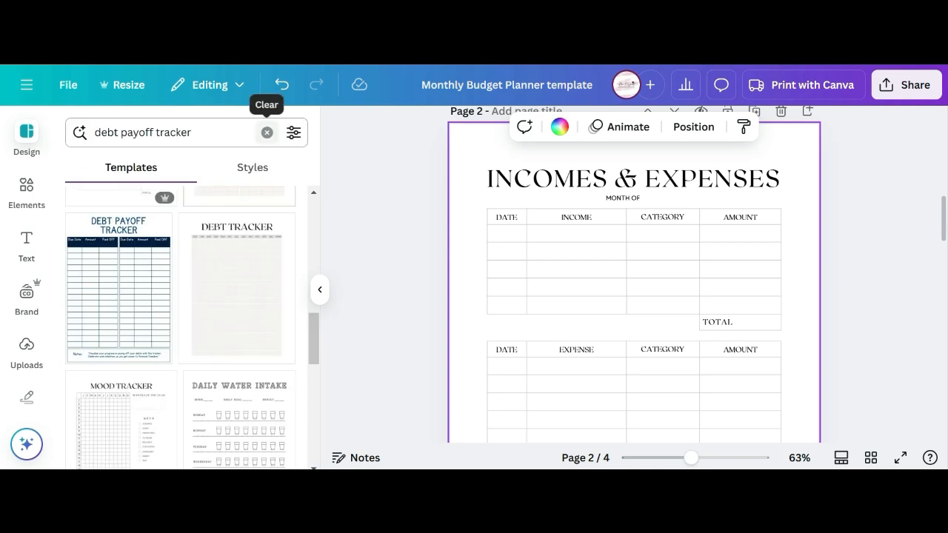
left_click(267, 132)
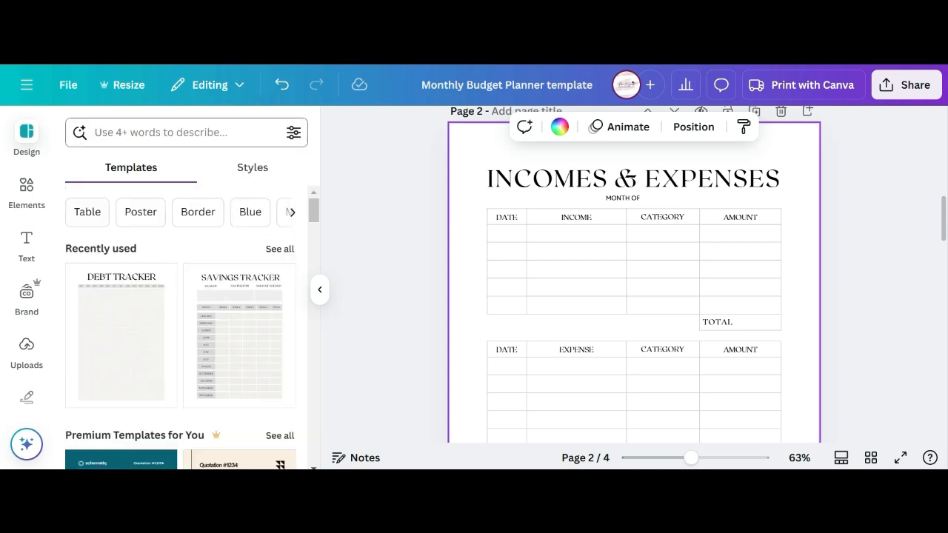
left_click(252, 168)
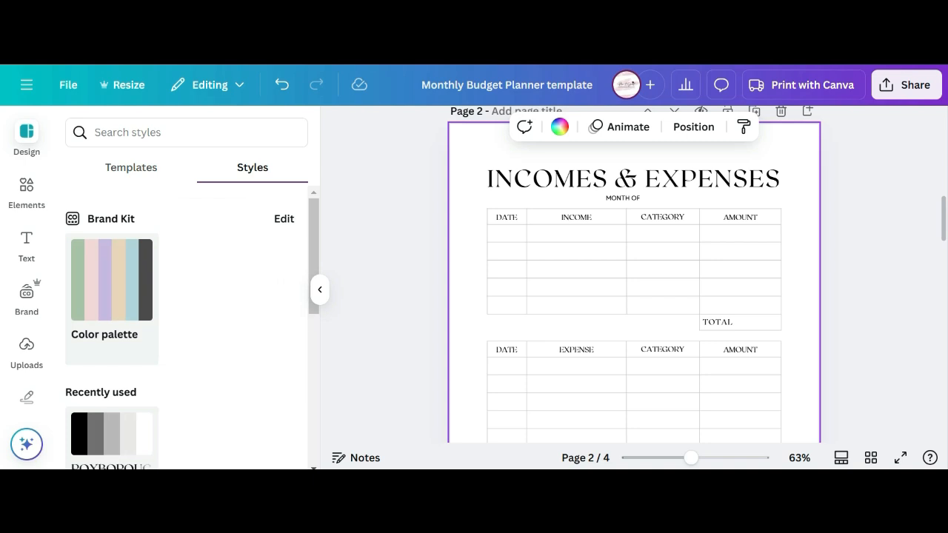
scroll(185, 326, "down", 3)
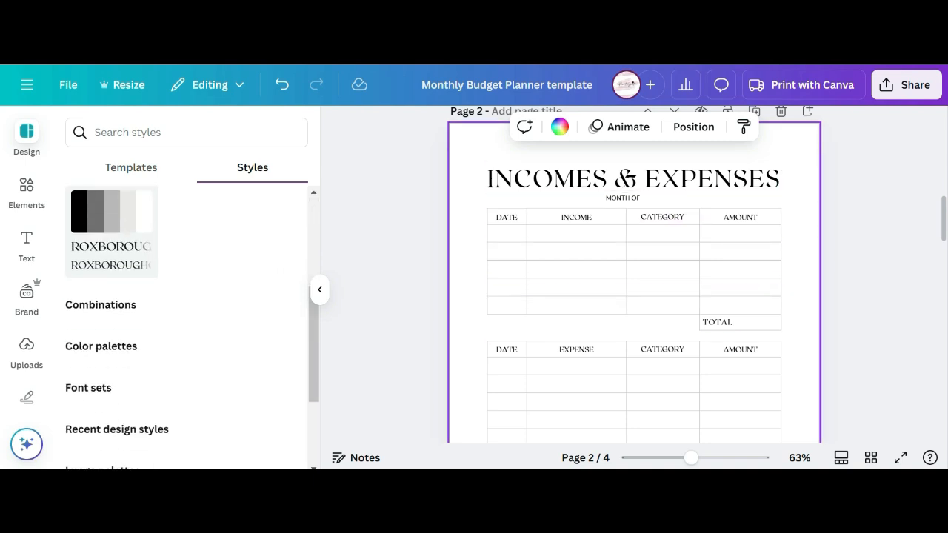
Set the background of the "Incomes & Expenses" page to the light peach photo color #fad4c6
left_click(559, 127)
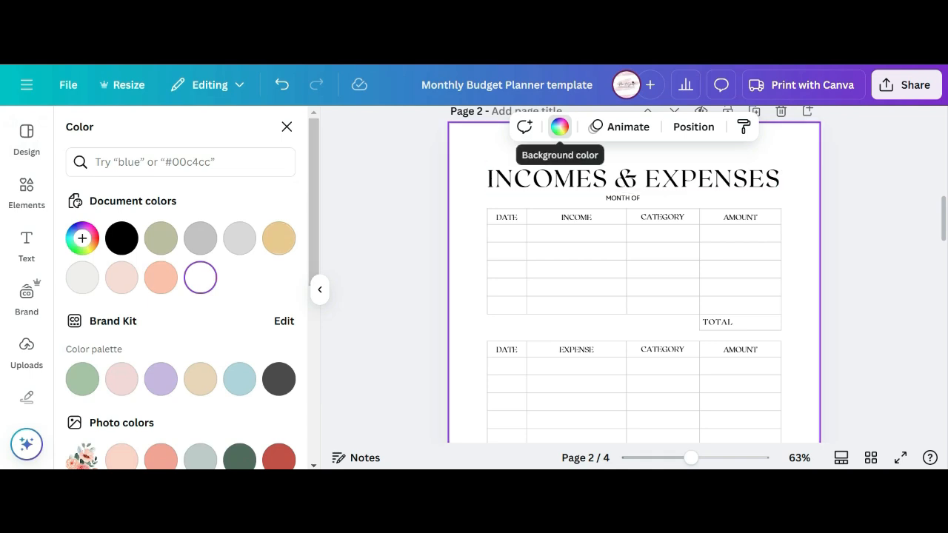
scroll(186, 312, "down", 3)
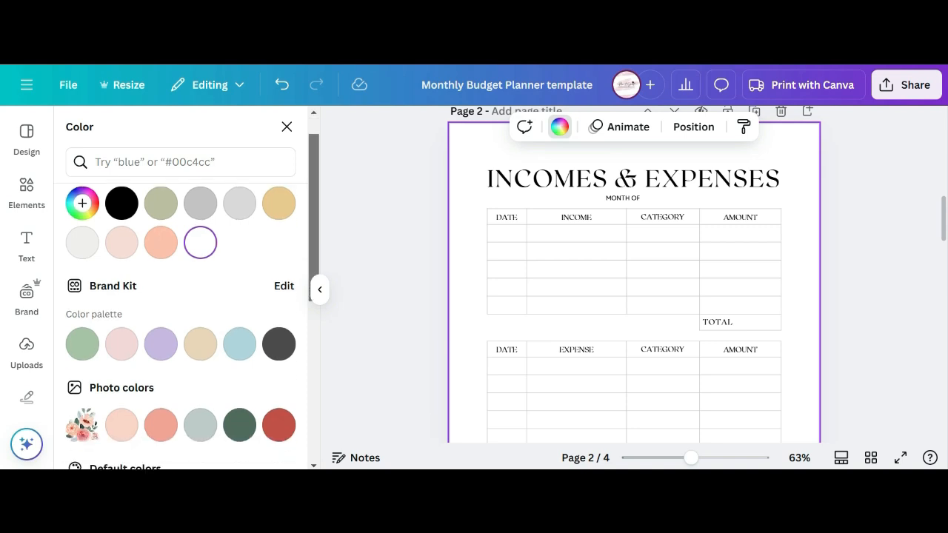
scroll(185, 326, "down", 1)
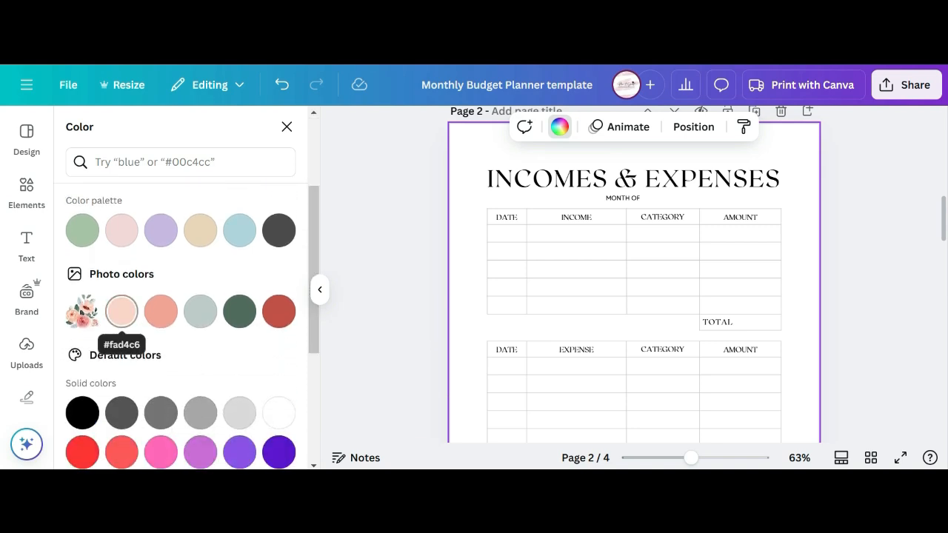
left_click(121, 311)
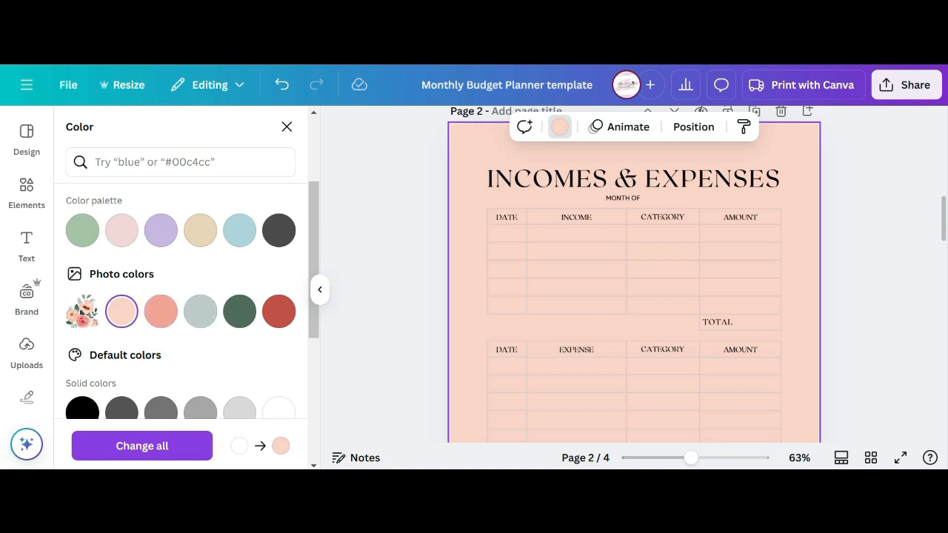
Apply the white-to-peach color change to all pages of the planner
scroll(240, 356, "down", 3)
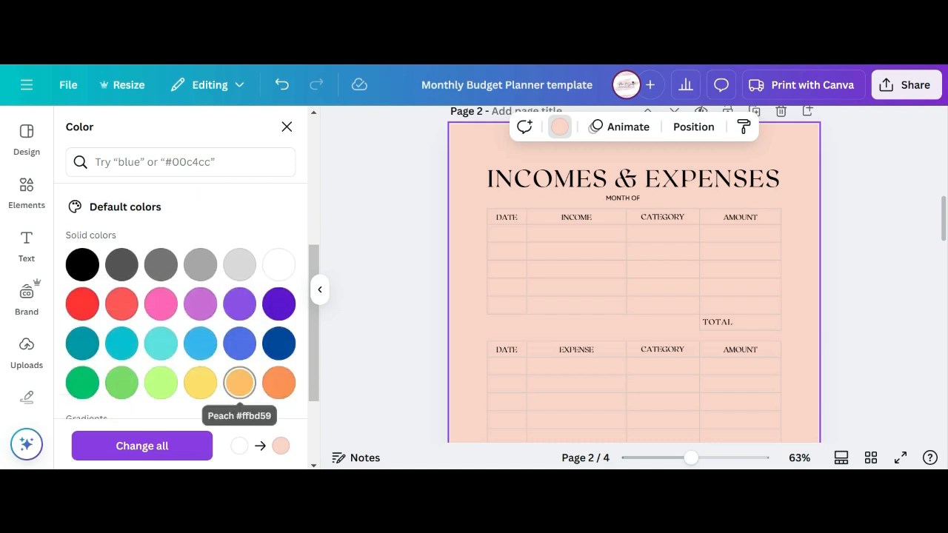
scroll(239, 355, "up", 2)
scroll(278, 326, "up", 2)
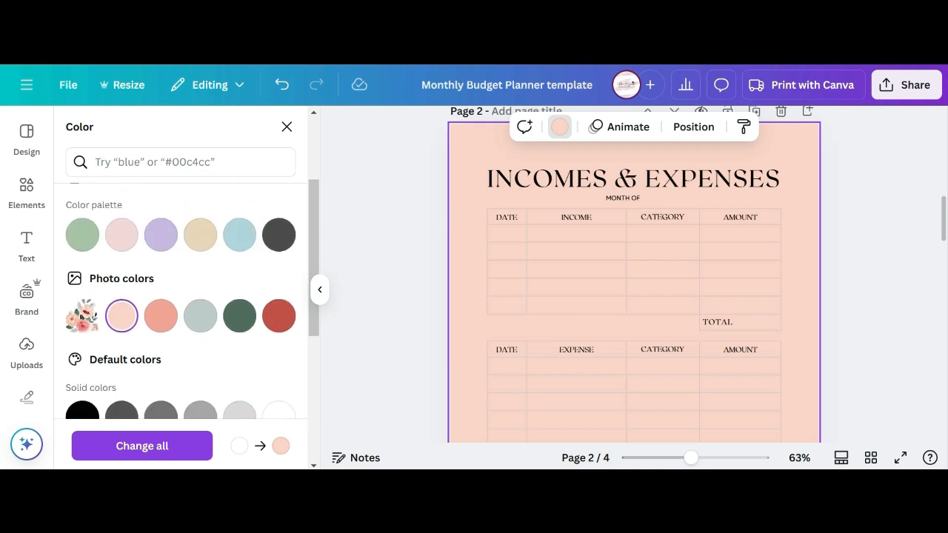
scroll(278, 326, "down", 3)
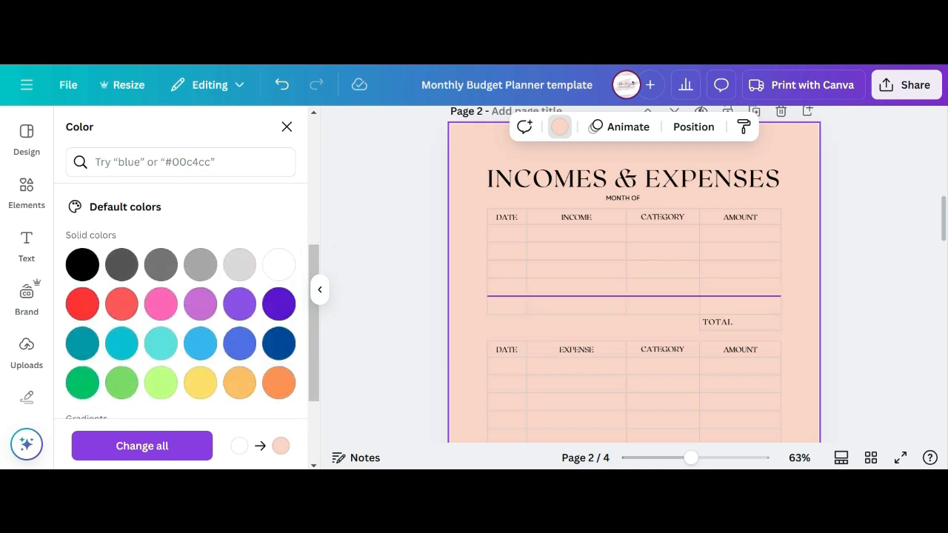
scroll(633, 316, "up", 2)
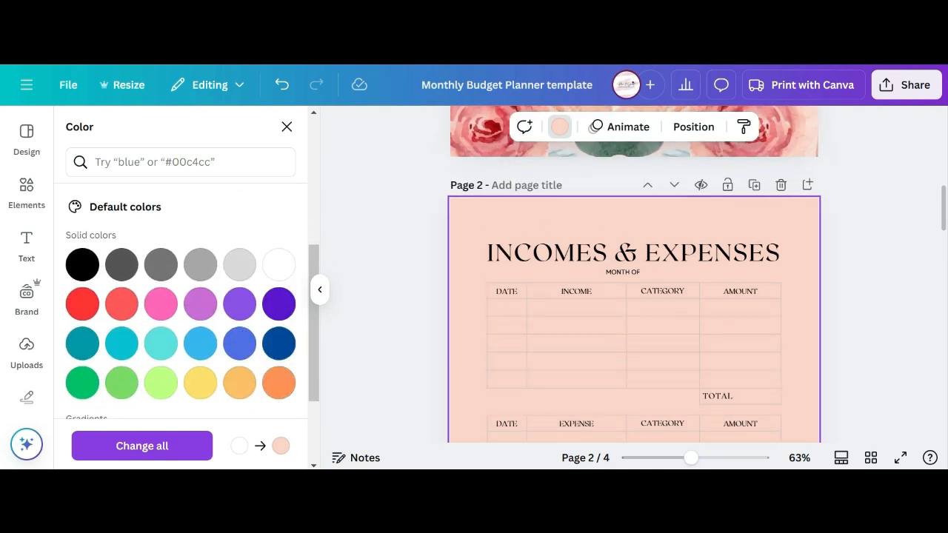
left_click(142, 446)
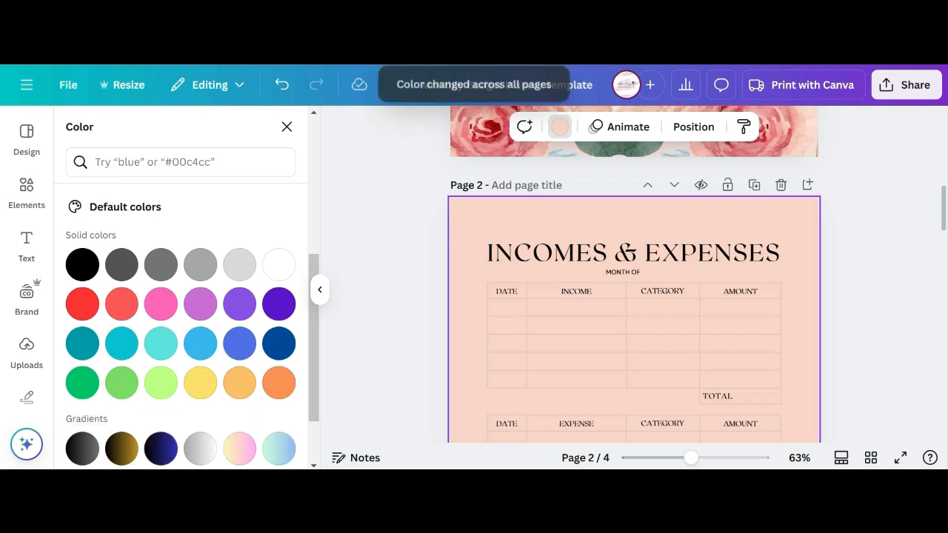
Change the text color of the "INCOMES & EXPENSES" heading on page 2 to the red photo color #c45044
left_click(634, 253)
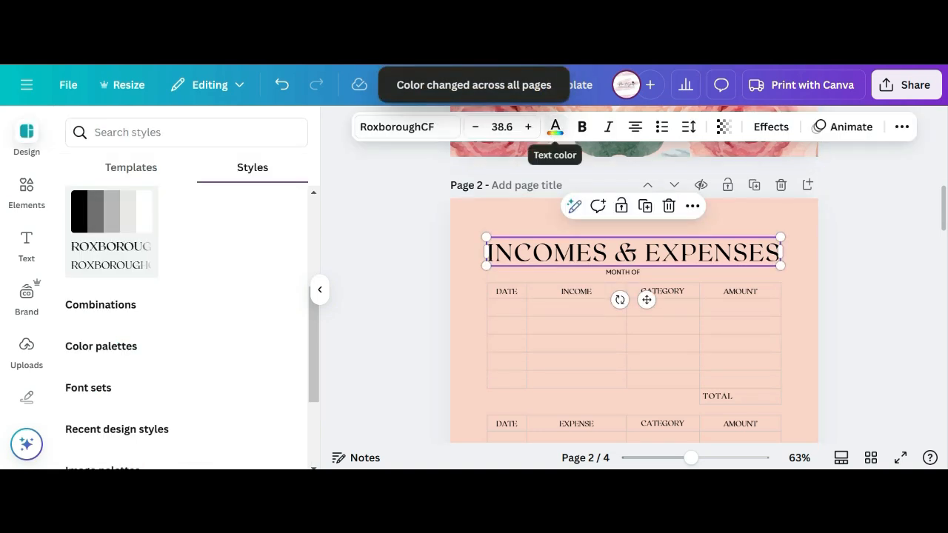
left_click(554, 126)
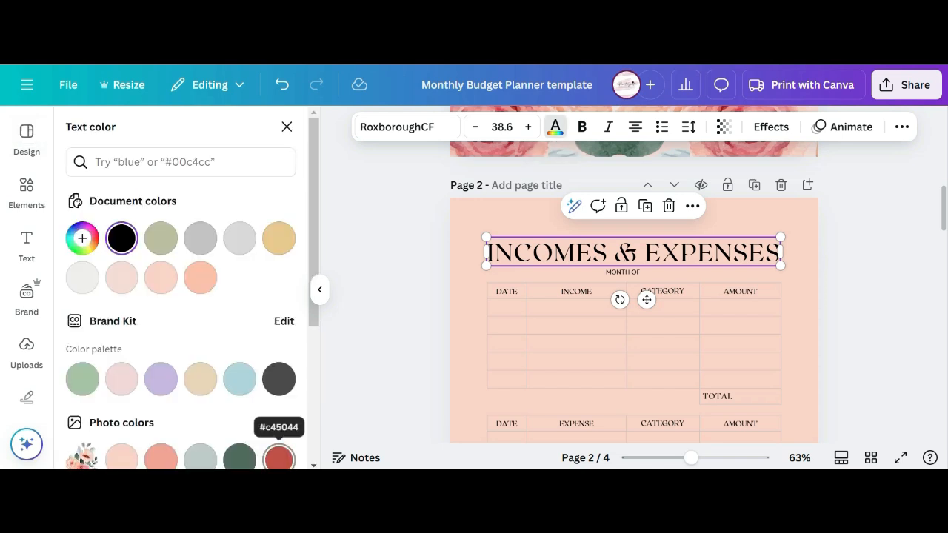
left_click(279, 457)
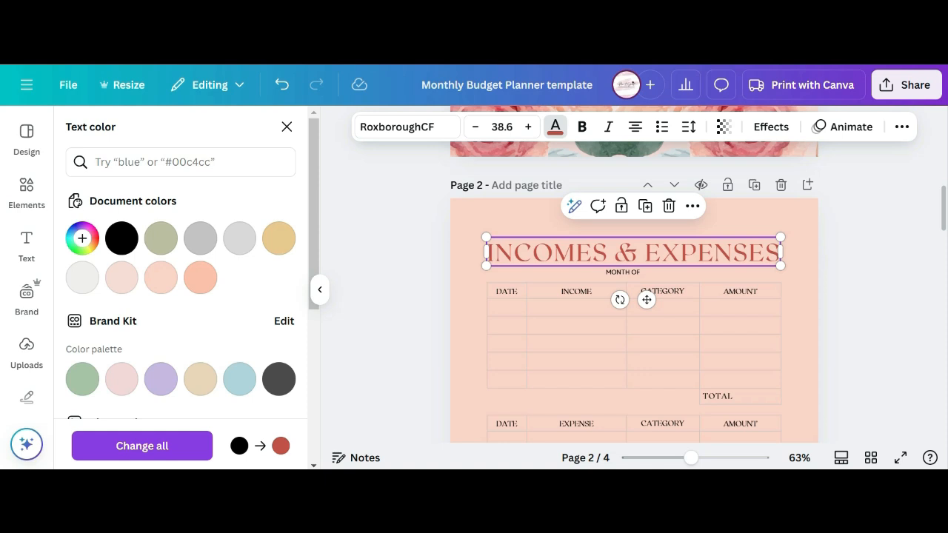
scroll(181, 296, "down", 3)
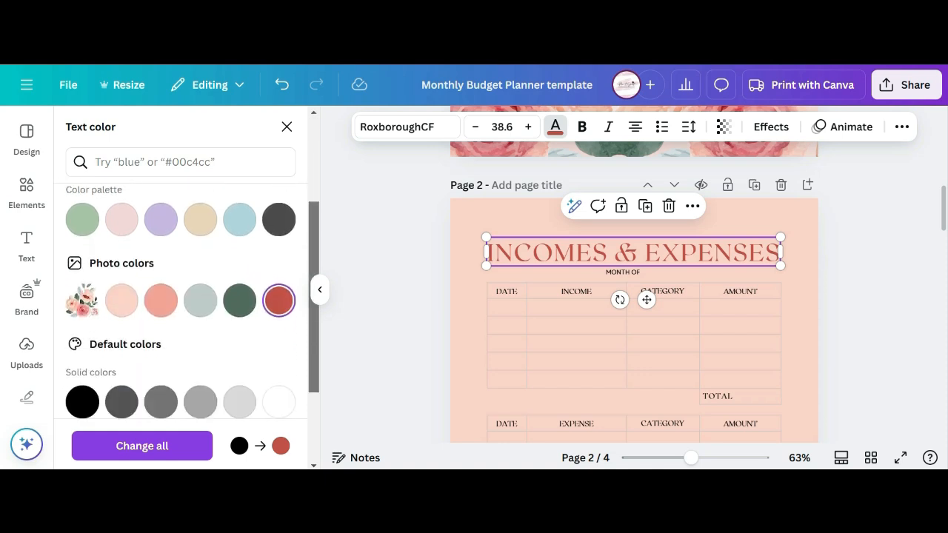
Set the "INCOMES & EXPENSES" heading to the dark green photo color and apply the black-to-green change to all pages
left_click(239, 300)
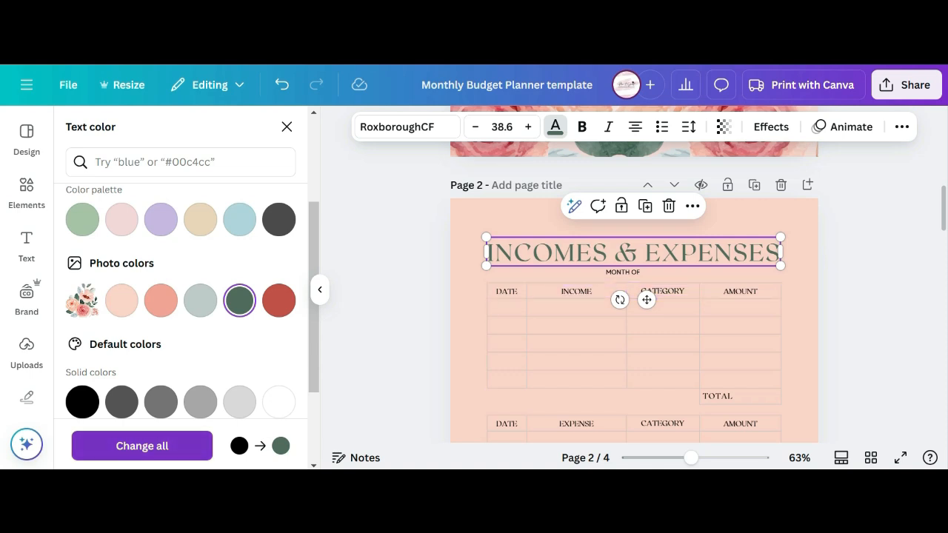
left_click(141, 446)
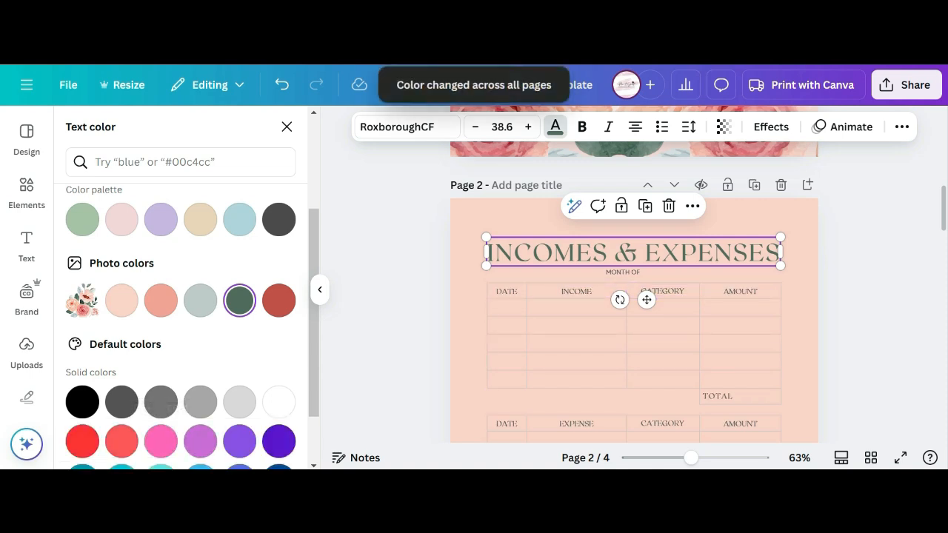
Review the green text across the Incomes & Expenses, Savings Tracker and Debt Tracker pages and compare it with the cover
scroll(634, 296, "down", 5)
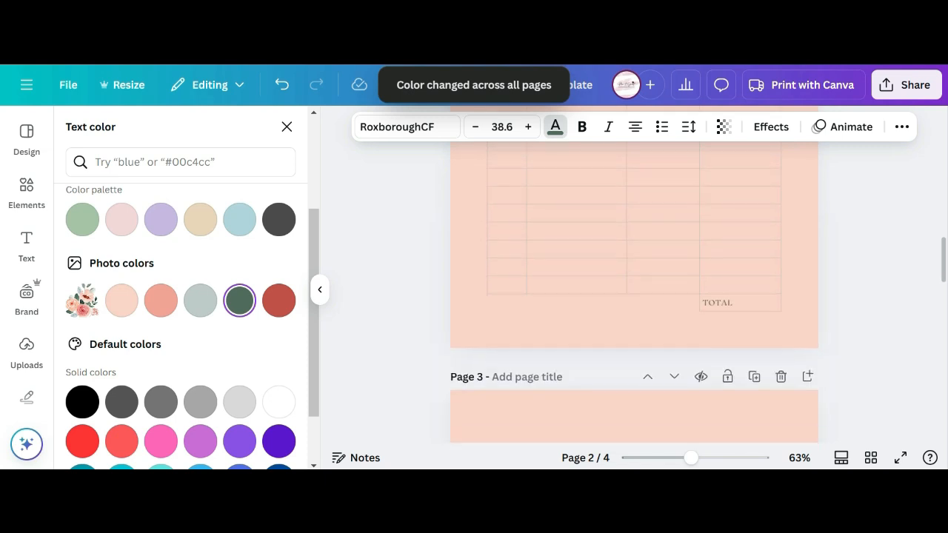
scroll(634, 296, "down", 5)
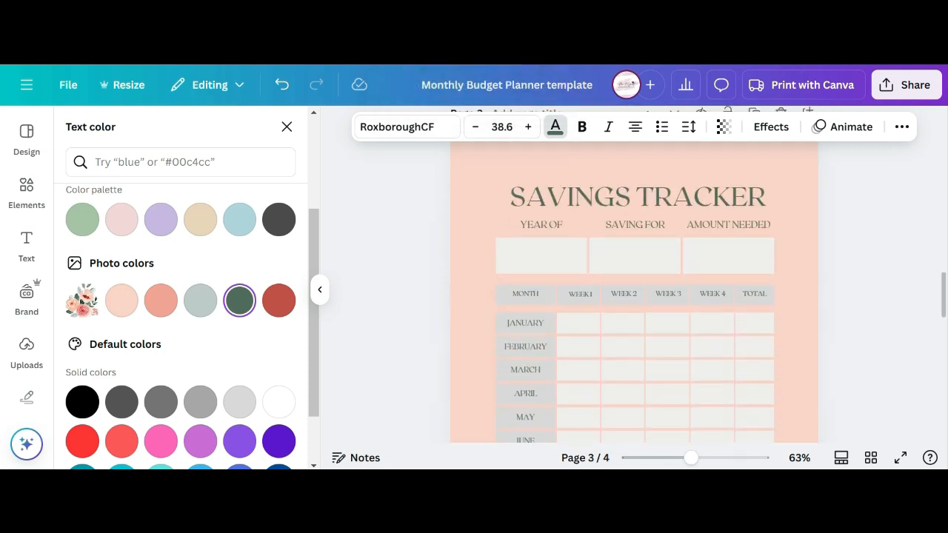
scroll(634, 296, "down", 10)
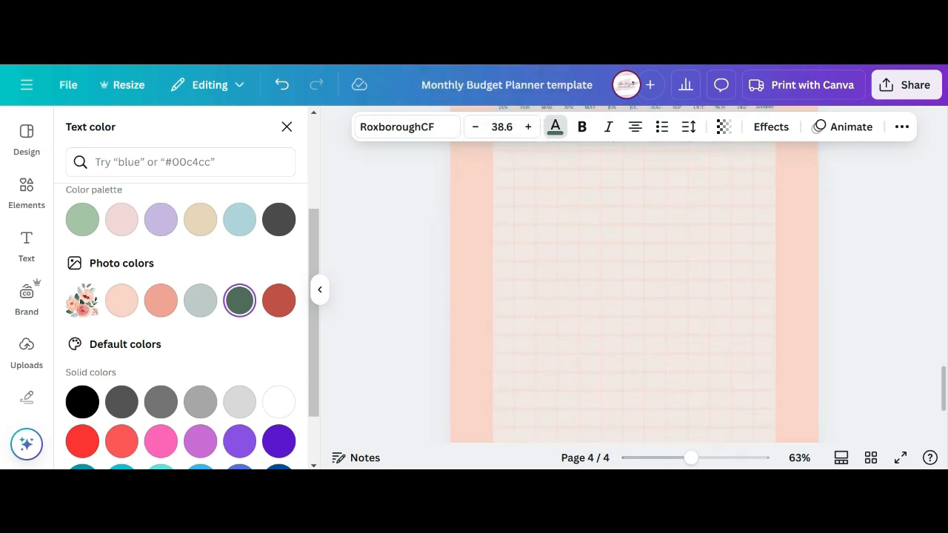
scroll(634, 296, "up", 10)
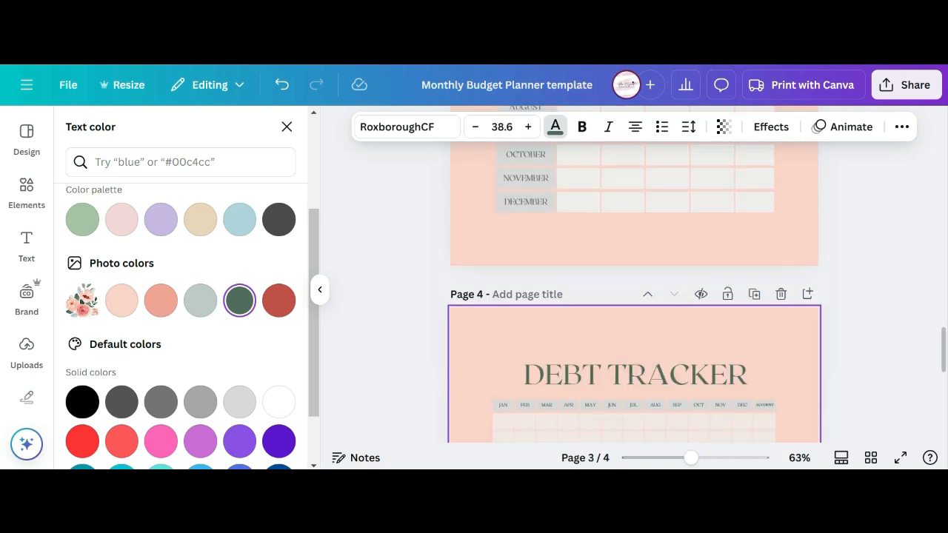
scroll(634, 296, "up", 3)
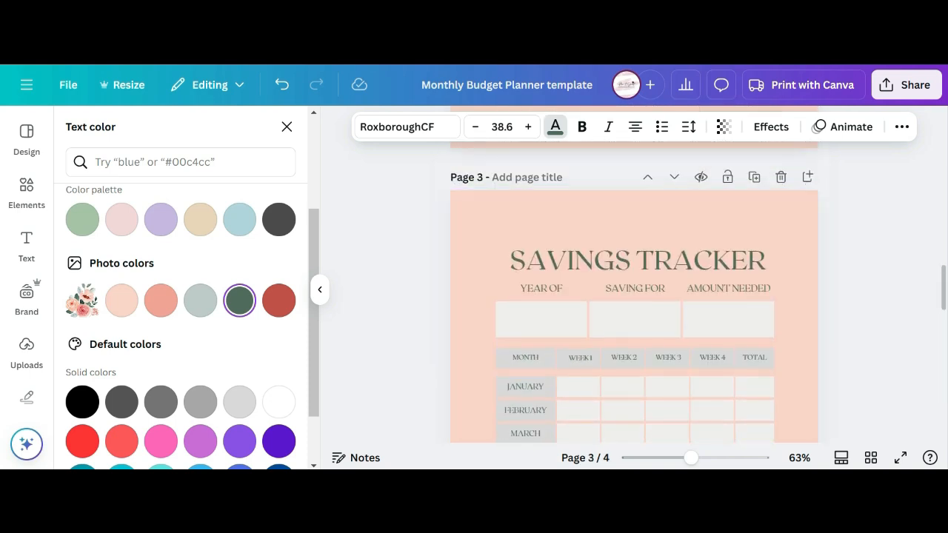
scroll(635, 296, "up", 3)
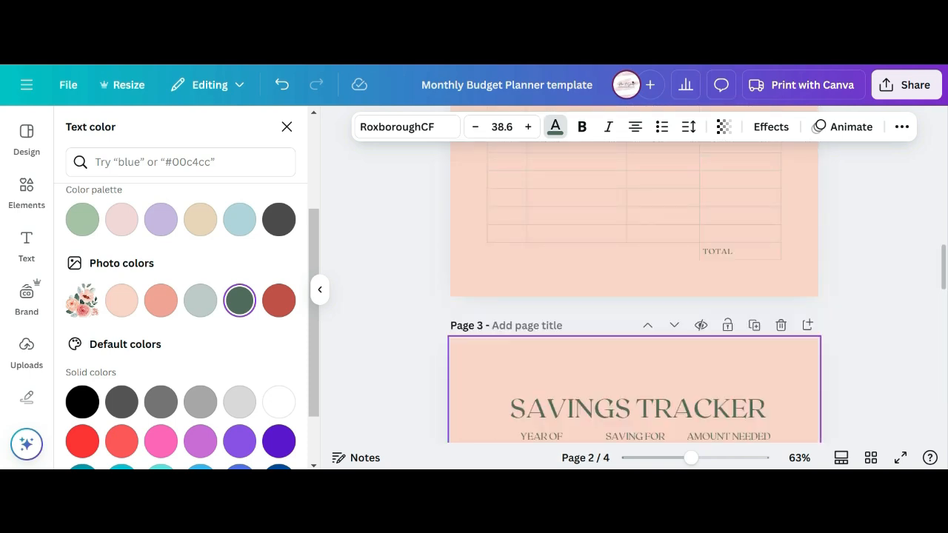
scroll(635, 297, "up", 3)
scroll(634, 297, "up", 6)
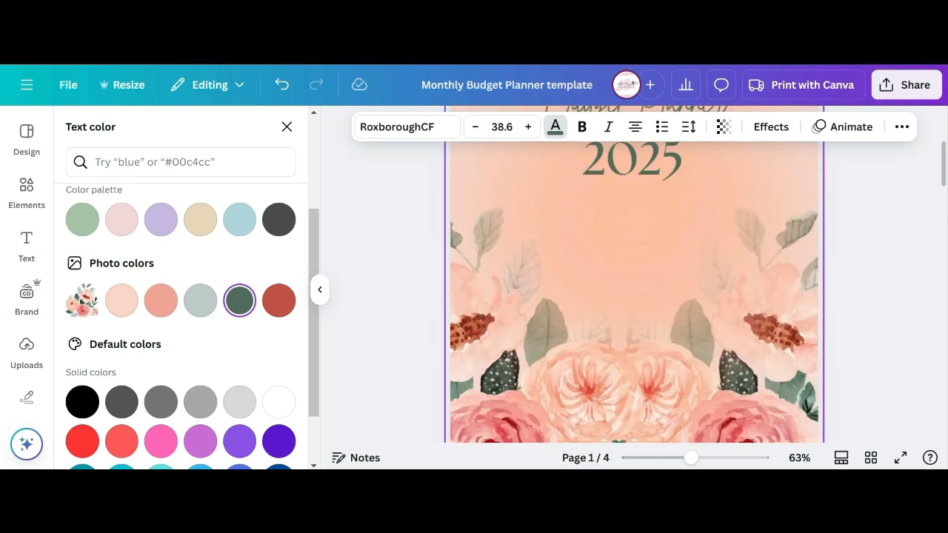
scroll(634, 312, "down", 5)
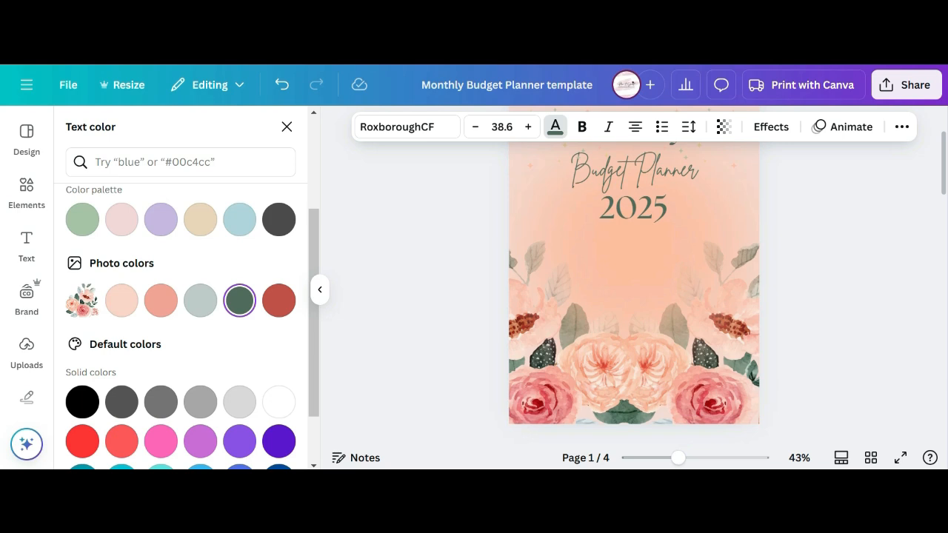
Recolor the cover texts "Monthly", "Budget Planner" and "2025" with the dark gray from the Brand Kit palette
left_click(287, 127)
scroll(634, 296, "up", 2)
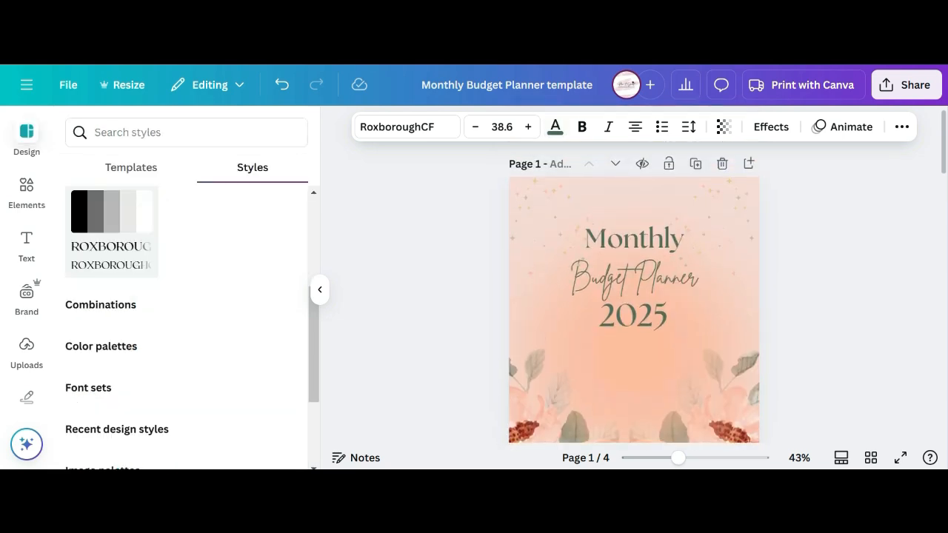
left_click(634, 239)
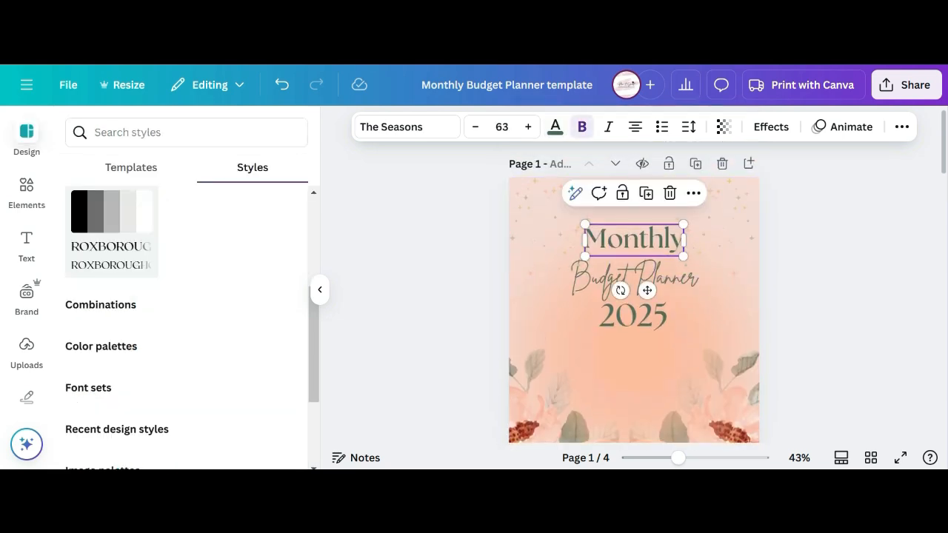
left_click(555, 127)
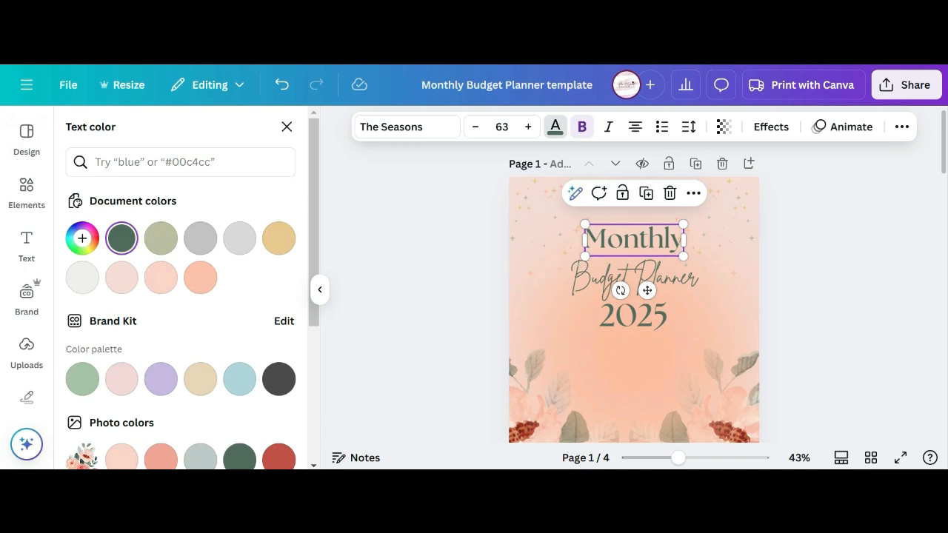
left_click(278, 379)
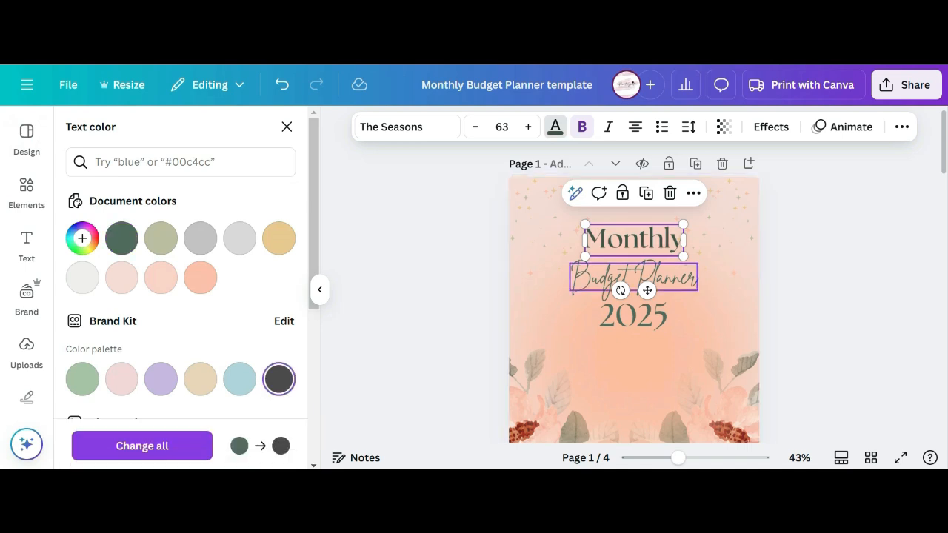
left_click(633, 278)
left_click(278, 379)
left_click(633, 317)
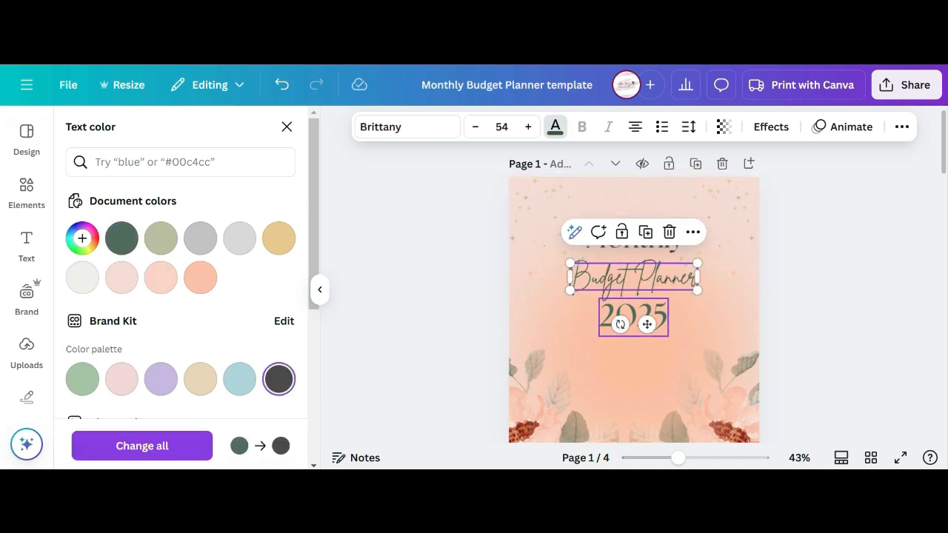
left_click(279, 379)
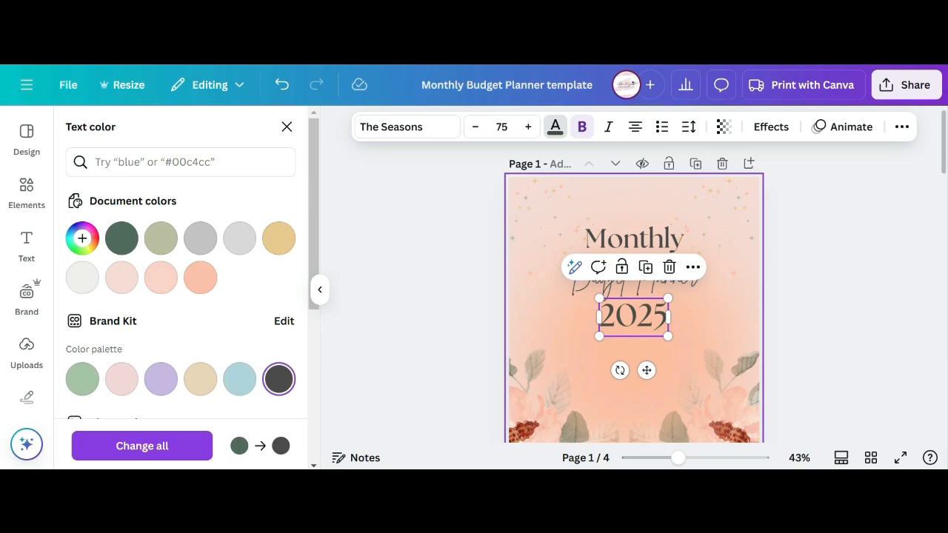
left_click(626, 396)
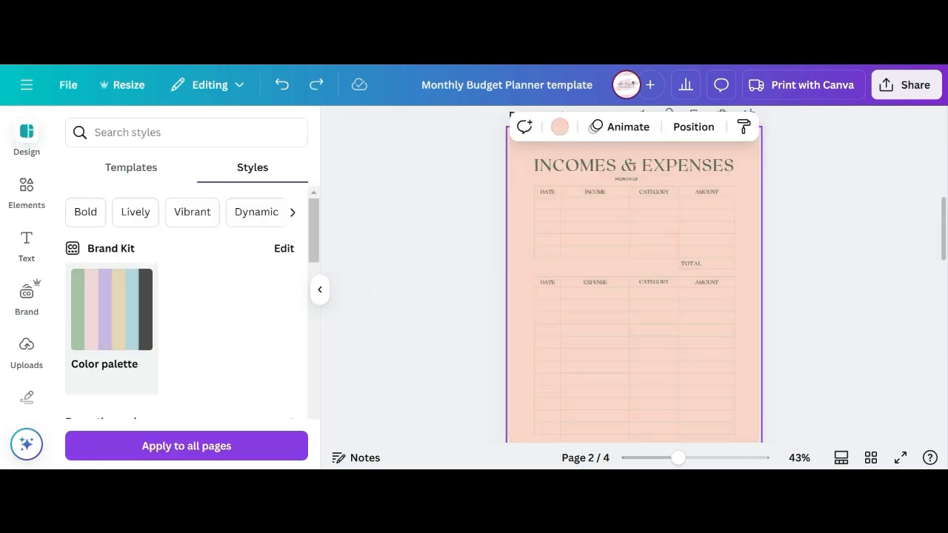
Look through all four planner pages from the cover to the Debt Tracker to check the overall design
scroll(634, 289, "up", 8)
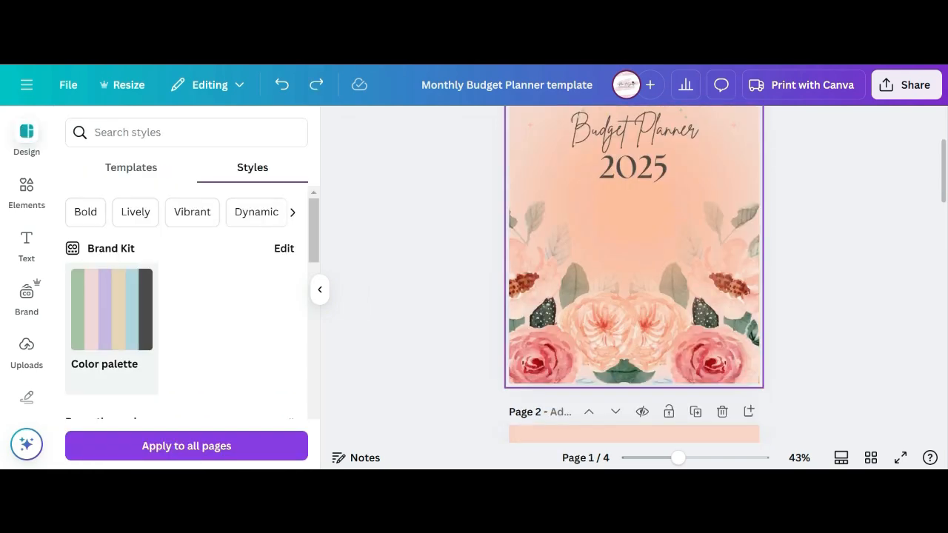
scroll(634, 289, "down", 10)
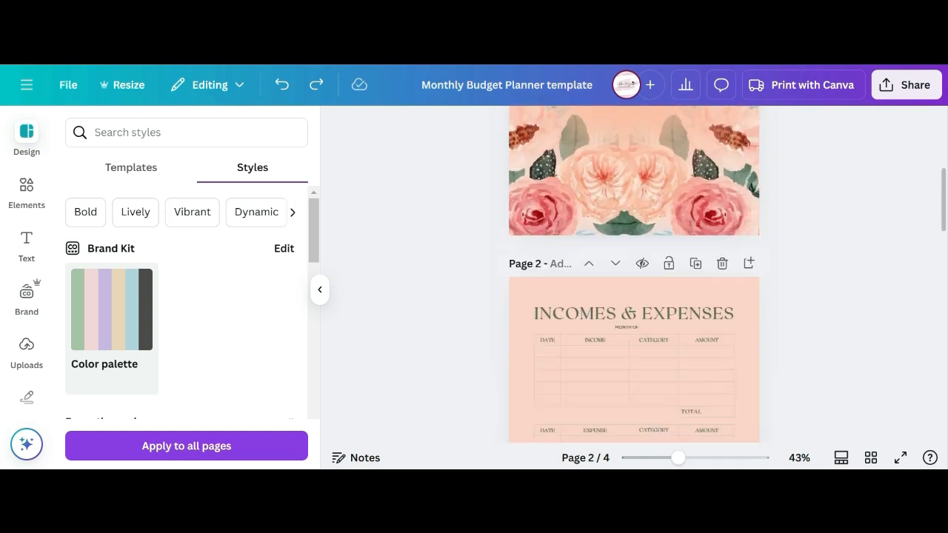
scroll(635, 289, "down", 6)
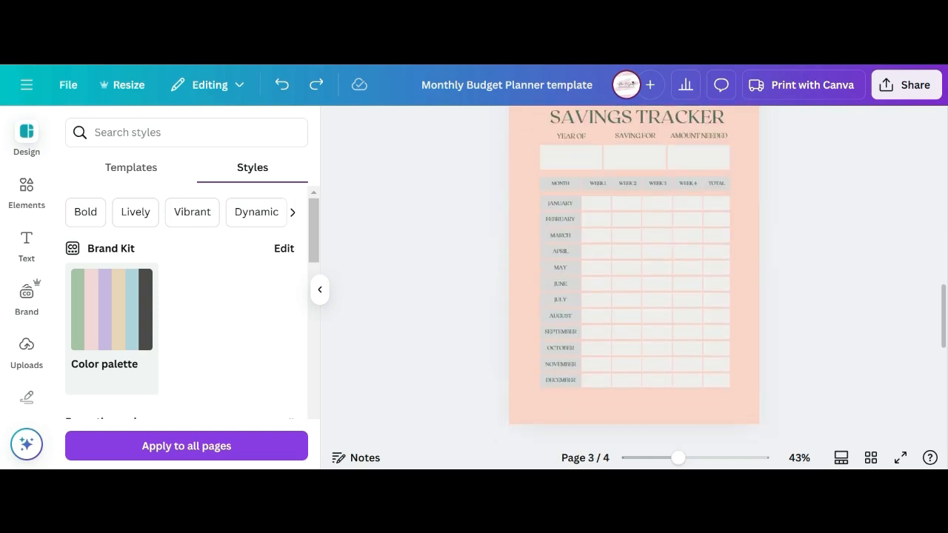
scroll(634, 289, "down", 2)
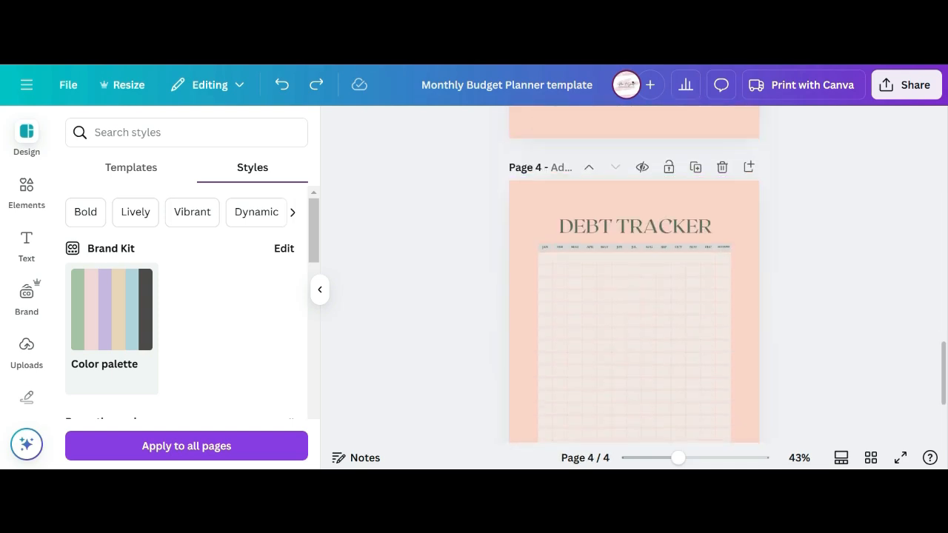
scroll(634, 296, "down", 2)
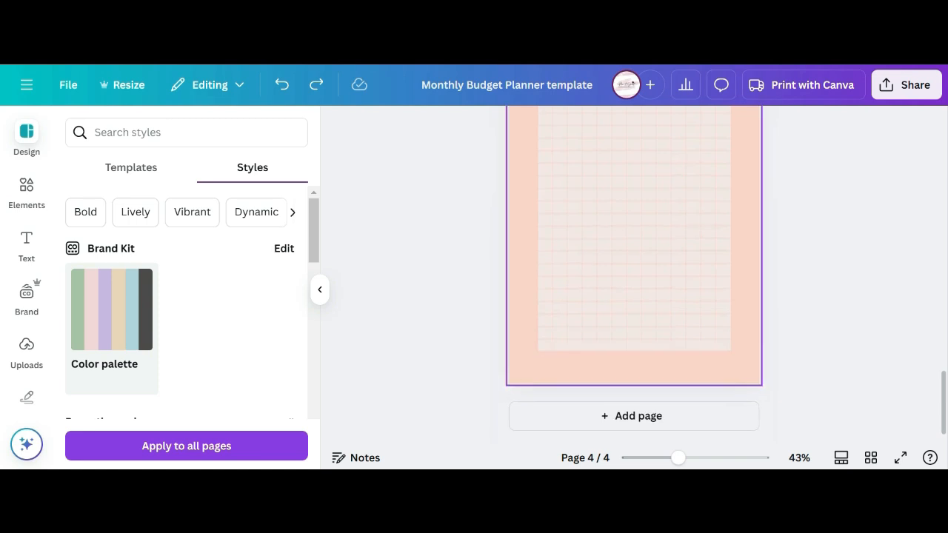
scroll(634, 296, "up", 4)
scroll(634, 289, "up", 10)
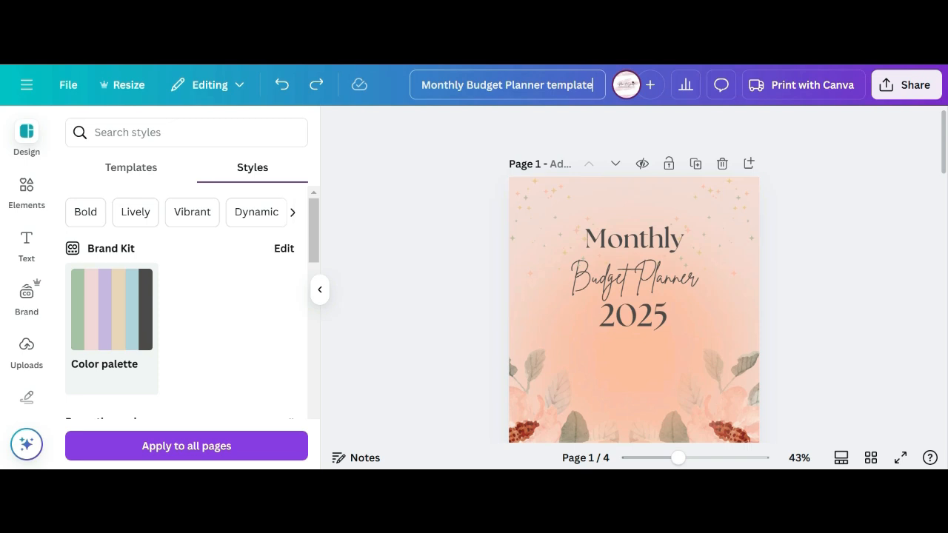
Rename the design as "Monthly Budget Planner template - option 1"
type("-")
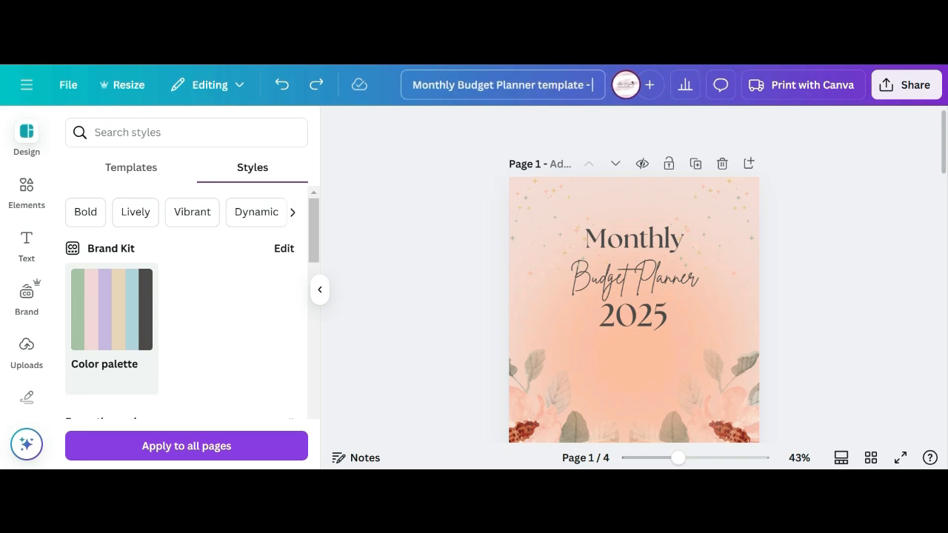
type(" option")
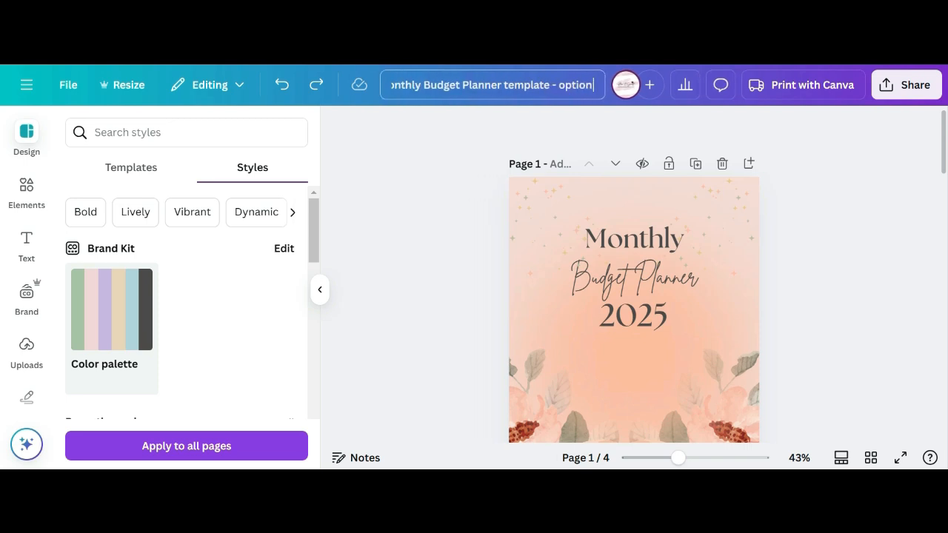
type(" 1")
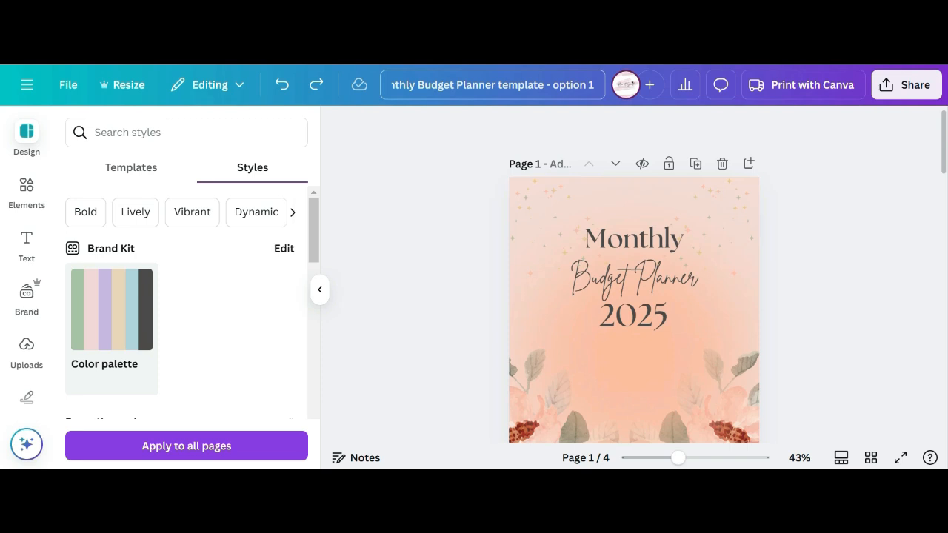
key("Return")
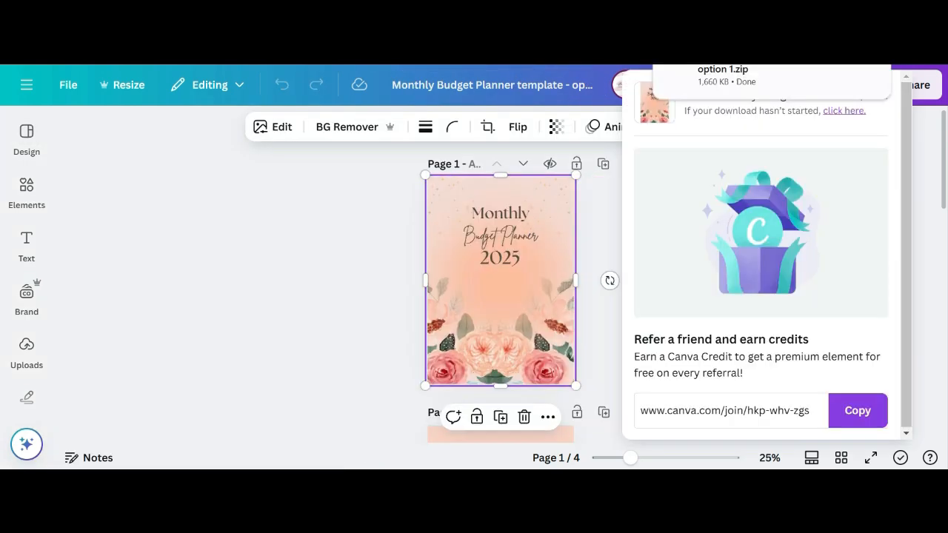
Download only the cover, the current page (Page 1), as a PNG file at size 1
left_click(334, 281)
left_click(500, 296)
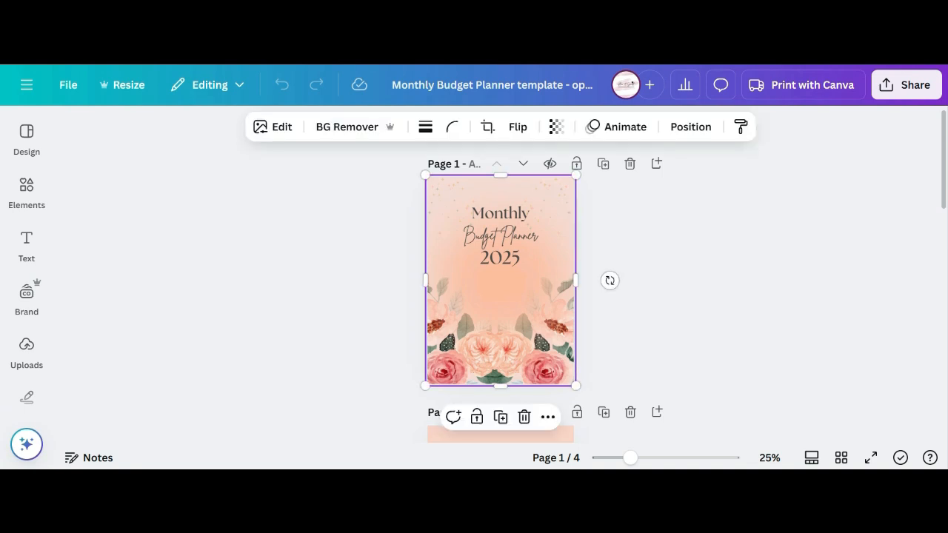
left_click(907, 84)
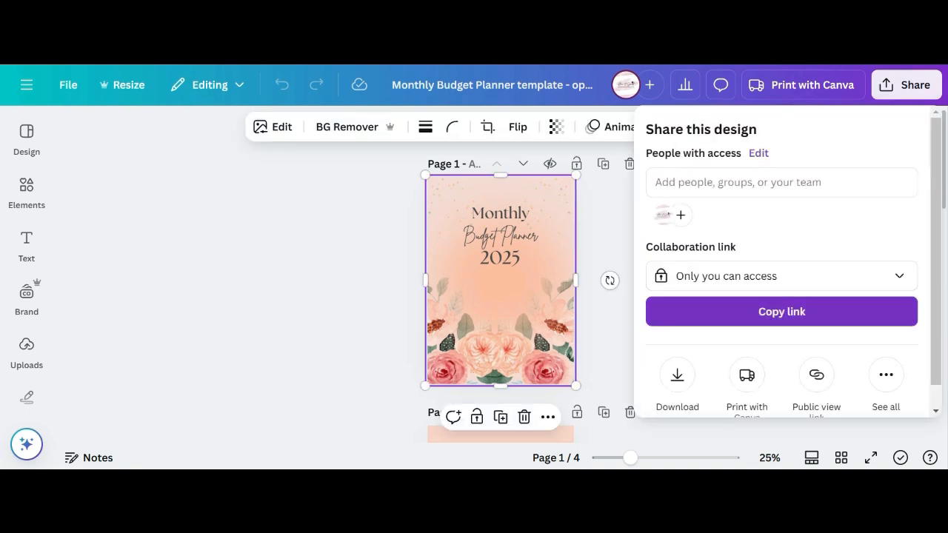
left_click(677, 378)
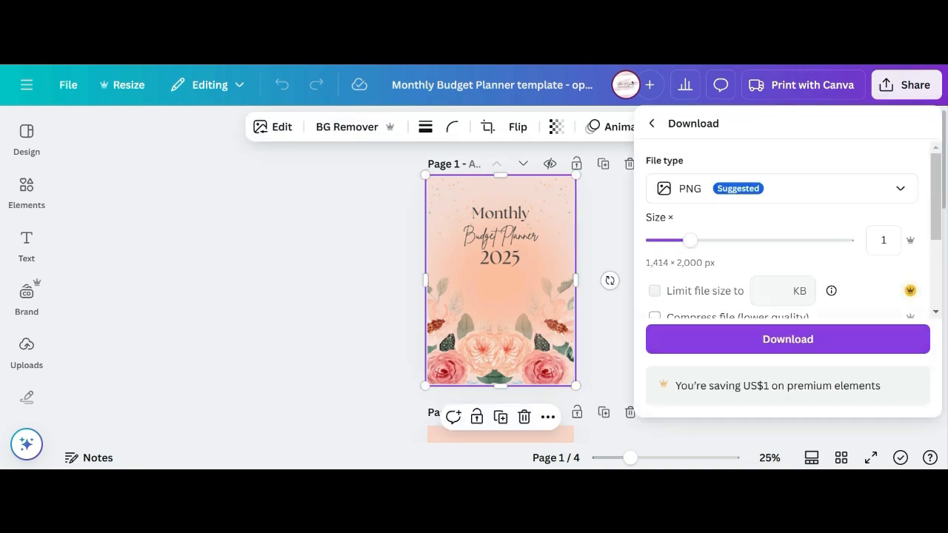
scroll(788, 229, "down", 3)
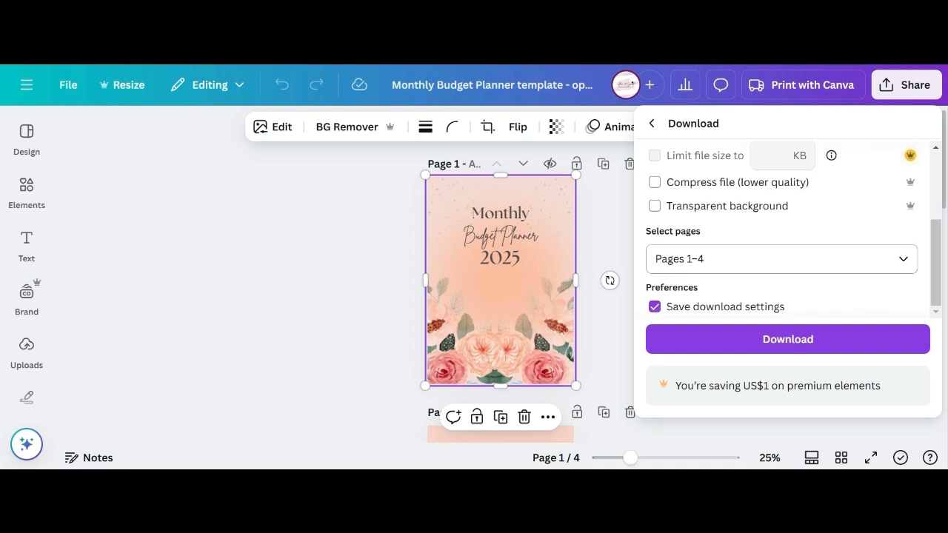
left_click(781, 259)
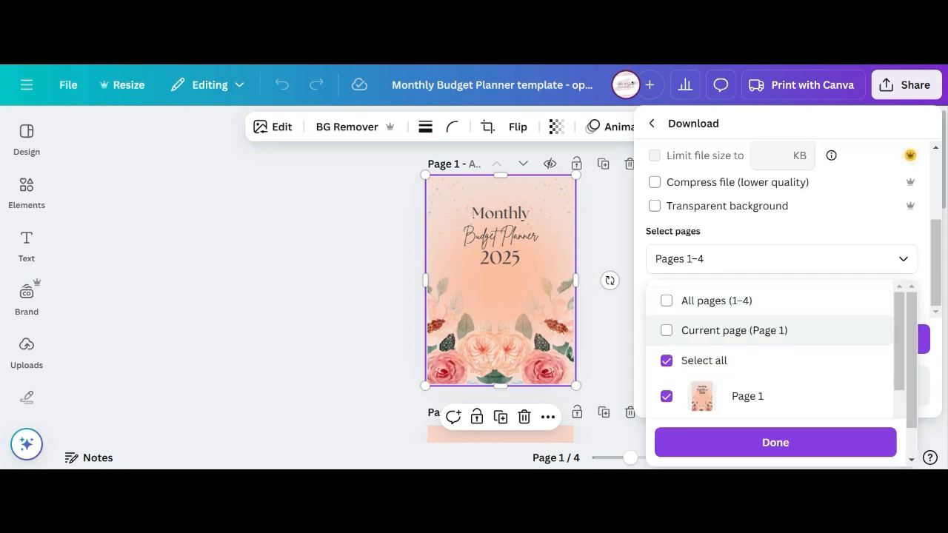
left_click(667, 330)
scroll(771, 397, "down", 1)
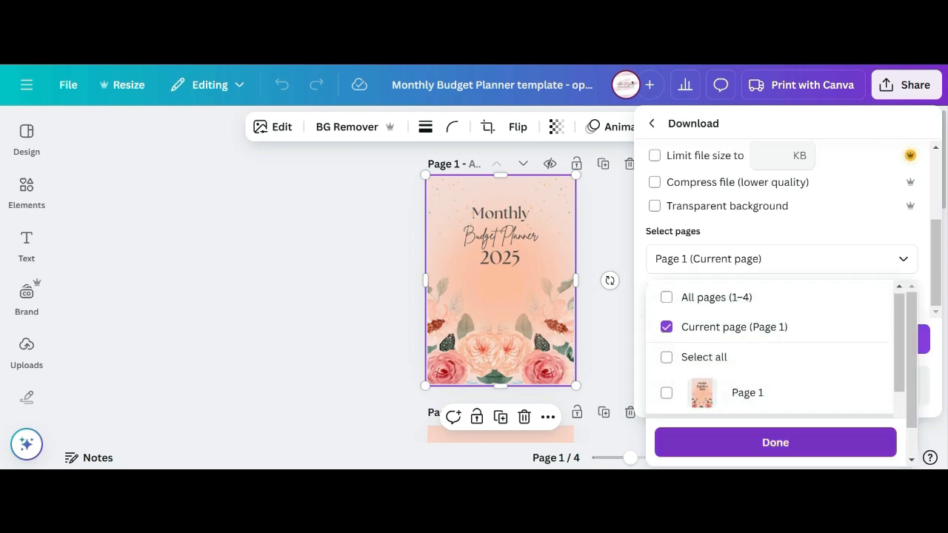
left_click(776, 443)
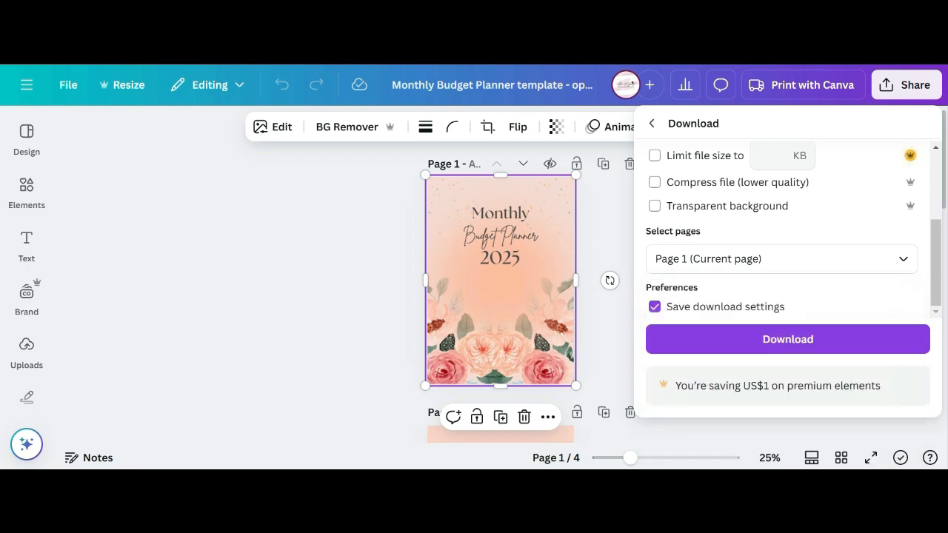
left_click(789, 340)
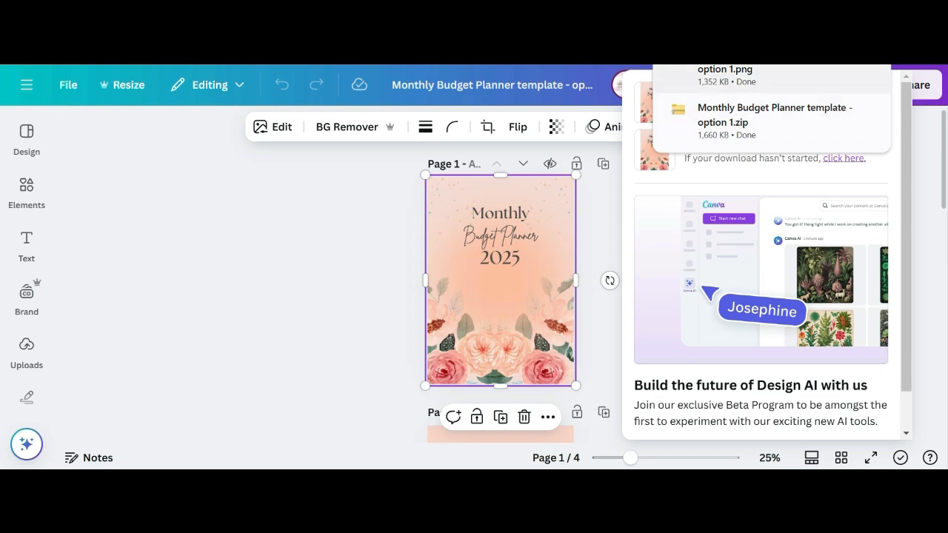
Upload the downloaded cover PNG to the blank Income design and place it so that it fills the whole page
left_click_drag(691, 74, 49, 345)
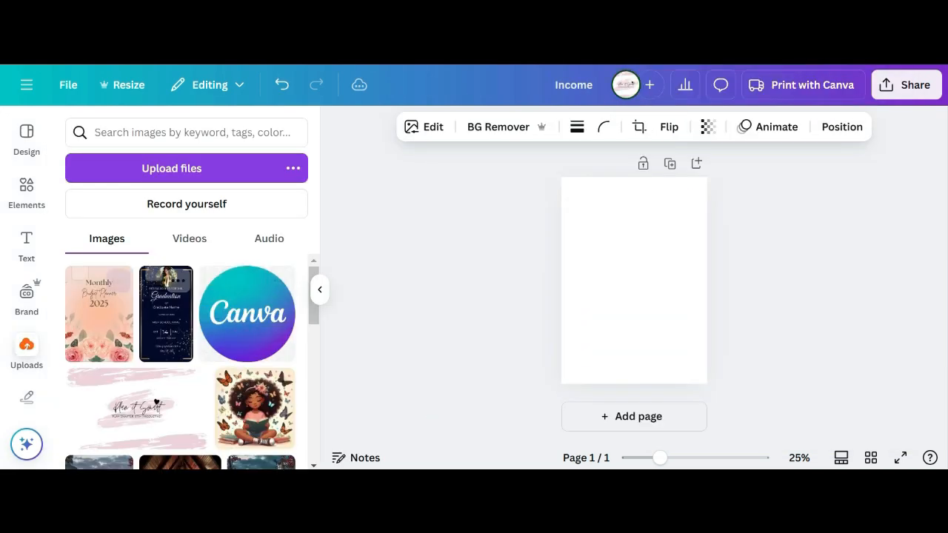
left_click_drag(100, 314, 605, 265)
left_click_drag(542, 259, 586, 260)
key("Escape")
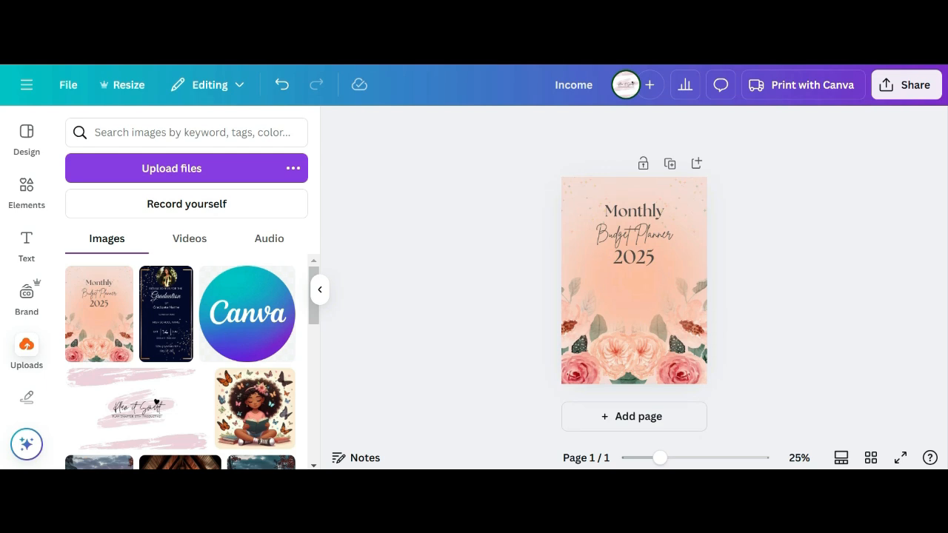
left_click_drag(659, 458, 675, 458)
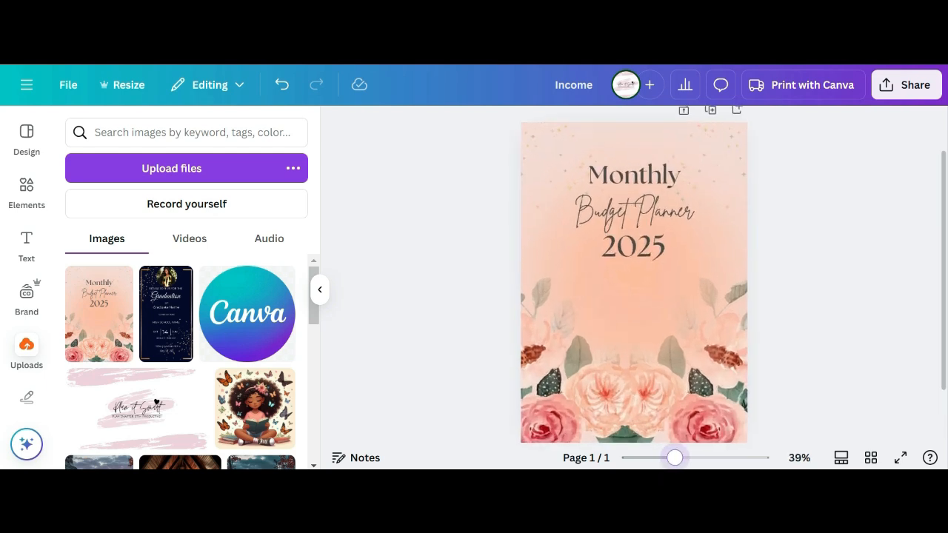
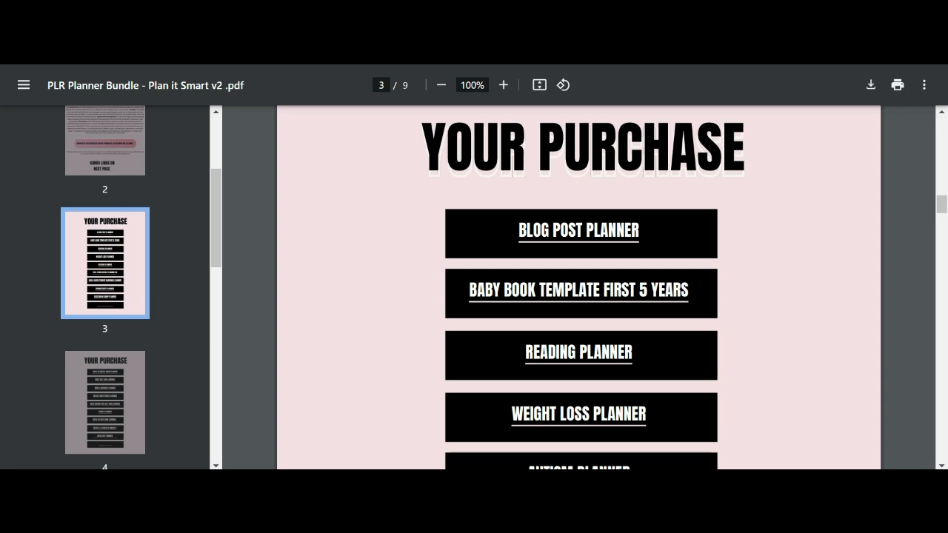
Look through the planner links on pages 3 to 6 of the PDF "PLR Planner Bundle - Plan it Smart v2"
scroll(461, 212, "down", 1)
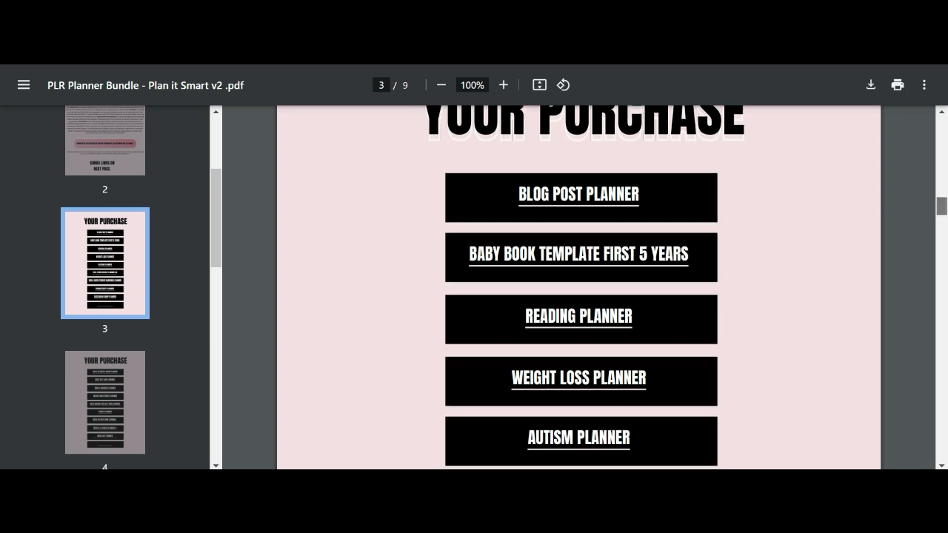
scroll(579, 287, "down", 7)
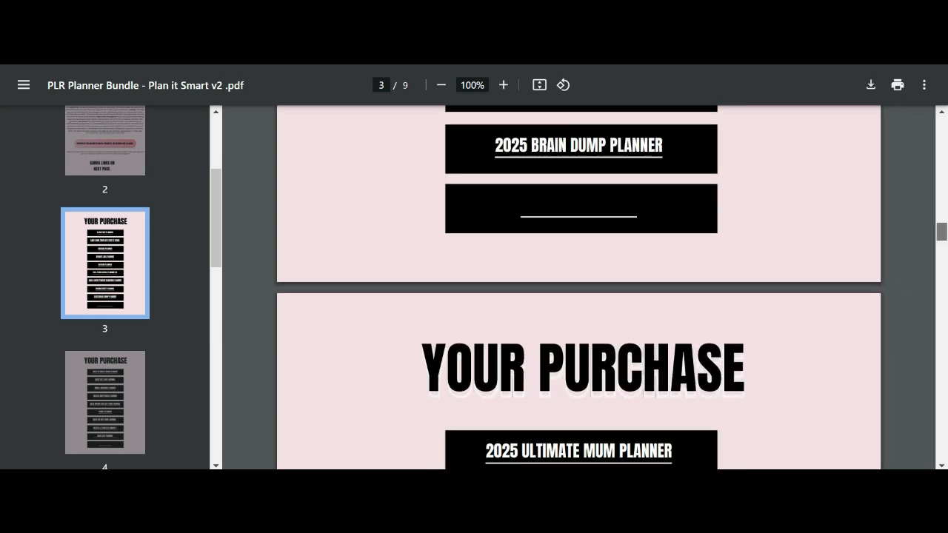
scroll(579, 287, "down", 5)
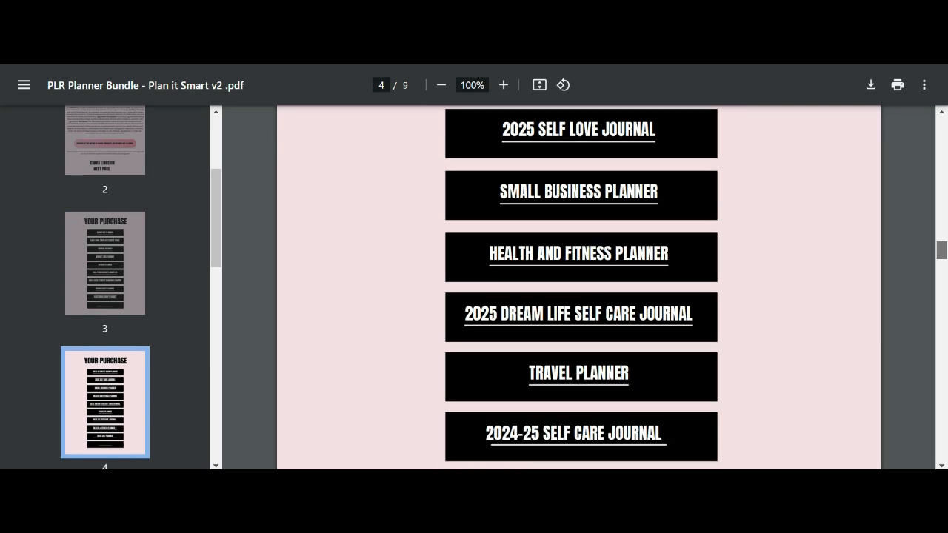
scroll(579, 287, "down", 1)
scroll(578, 287, "down", 5)
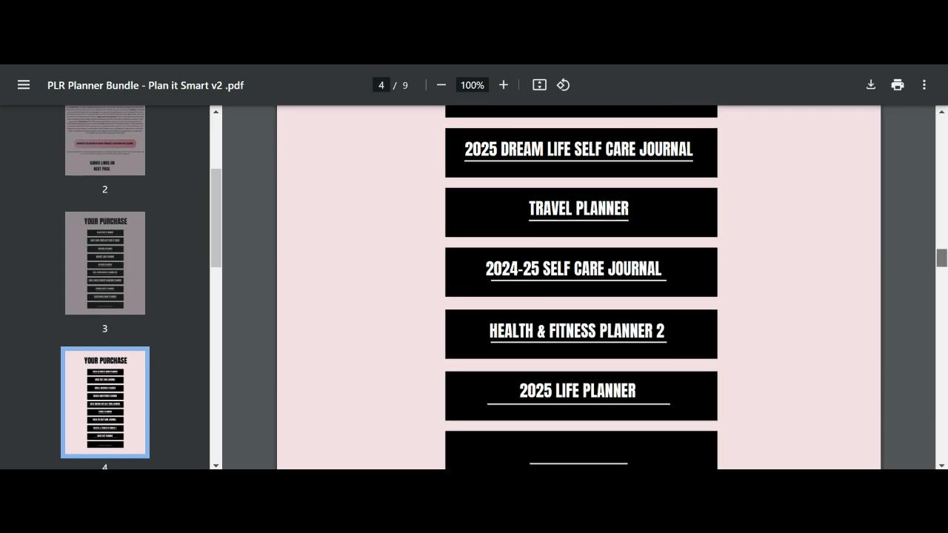
scroll(579, 288, "down", 7)
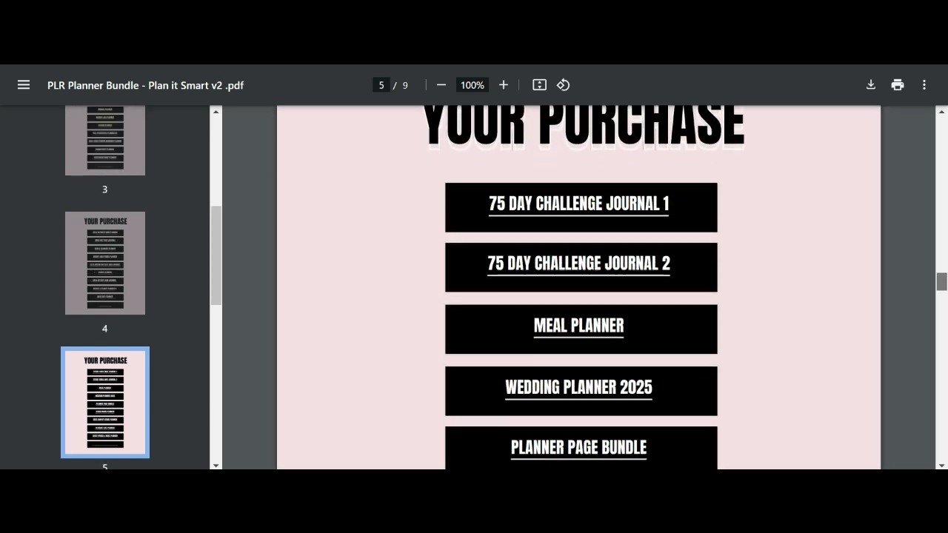
scroll(579, 288, "down", 6)
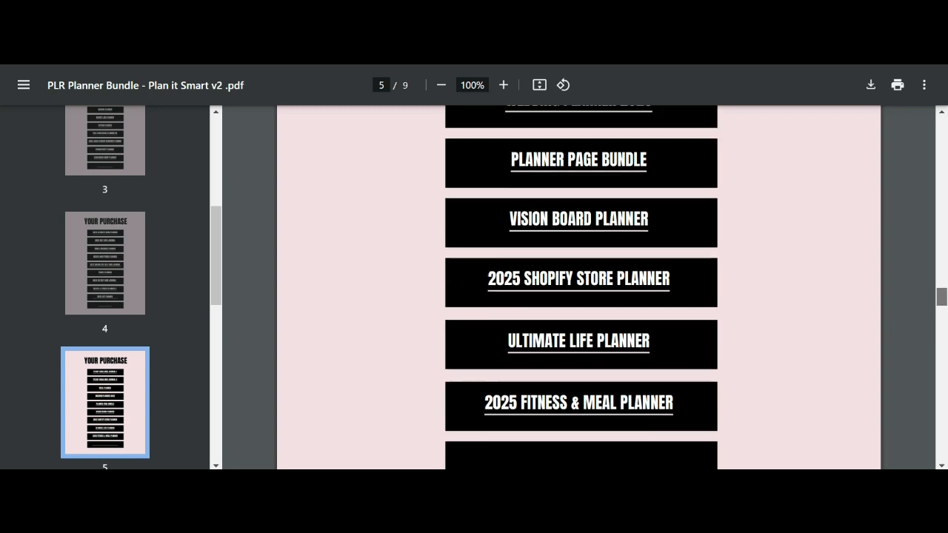
scroll(579, 288, "down", 1)
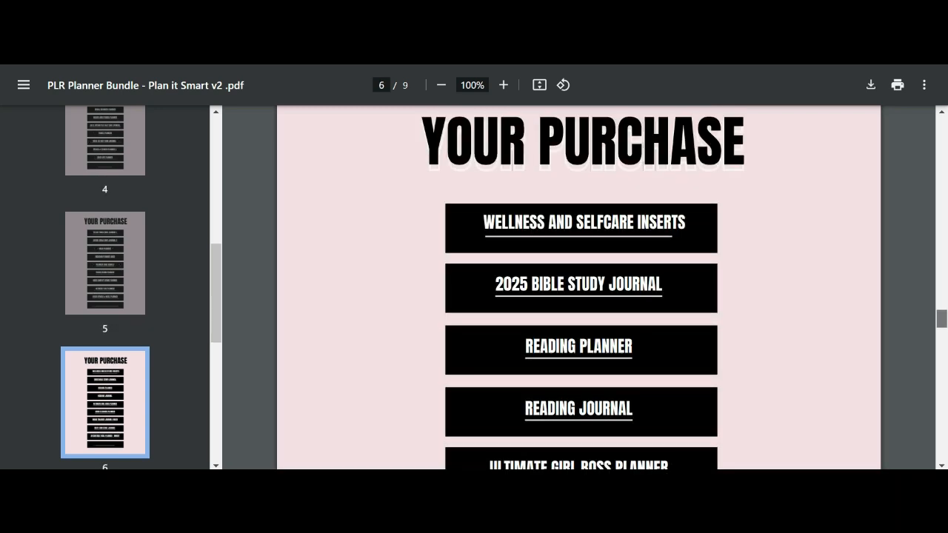
scroll(579, 288, "down", 3)
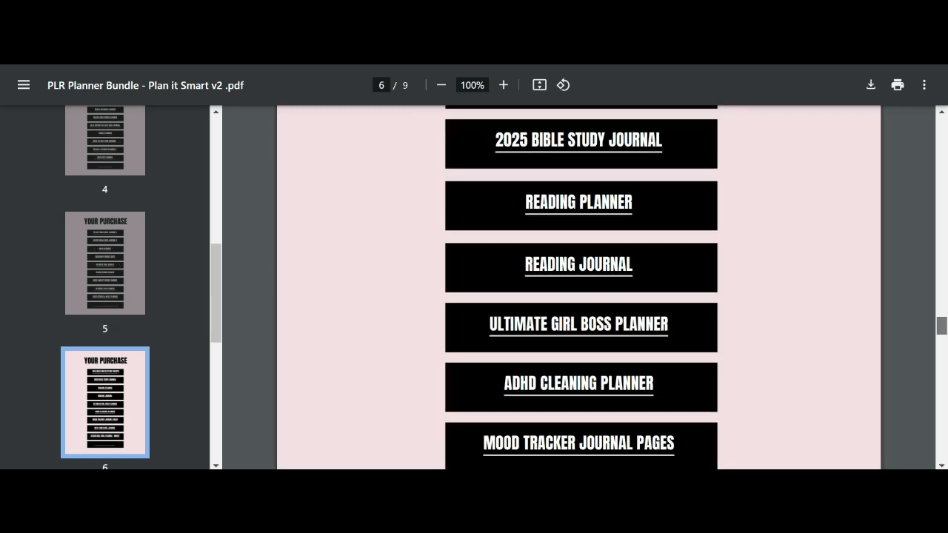
scroll(578, 287, "down", 1)
scroll(578, 288, "up", 9)
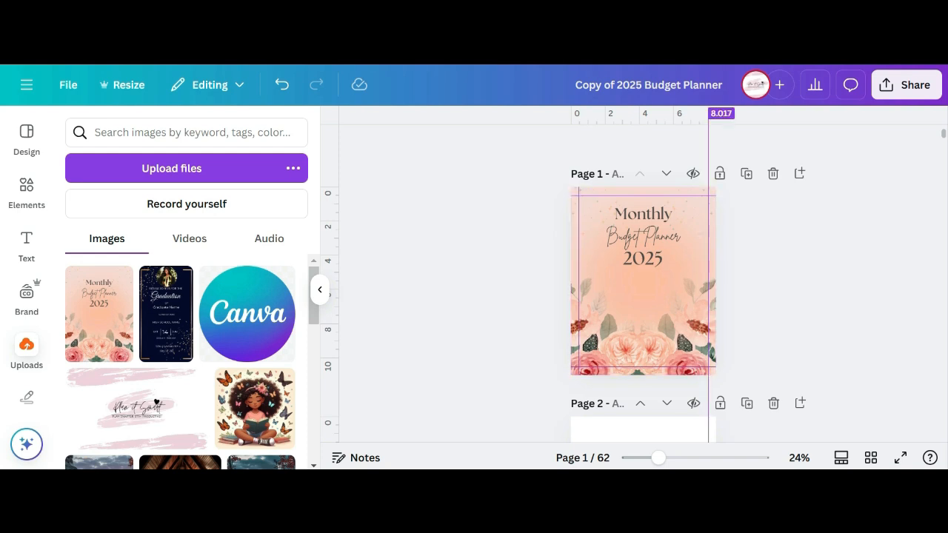
Collapse the uploads panel and hide the rulers and guides in the "Copy of 2025 Budget Planner" design, leaving the cover image deselected
scroll(643, 282, "down", 5)
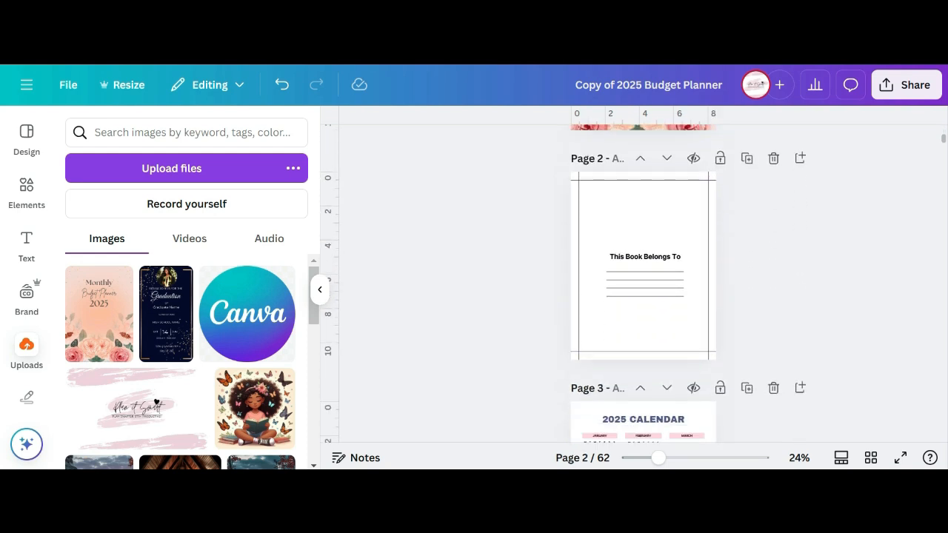
scroll(643, 282, "down", 2)
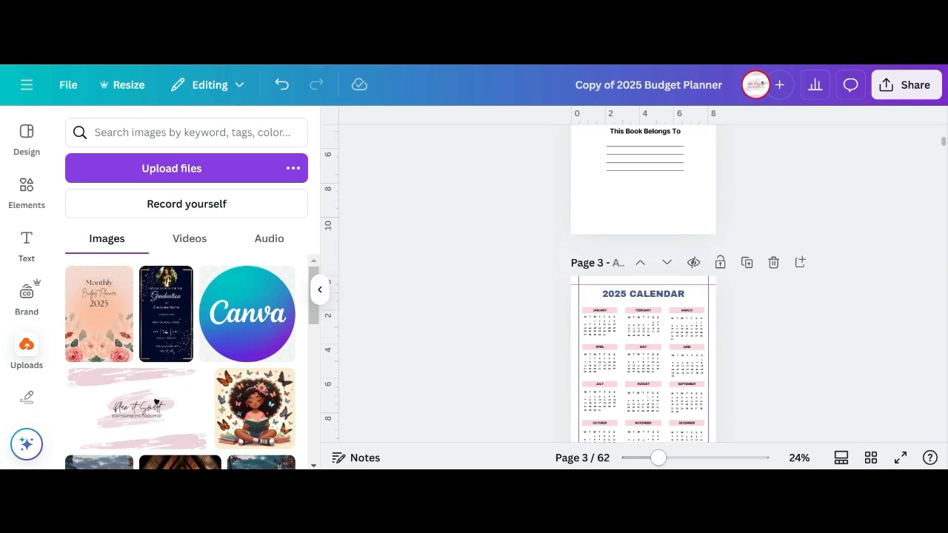
left_click_drag(658, 458, 696, 458)
scroll(643, 282, "up", 5)
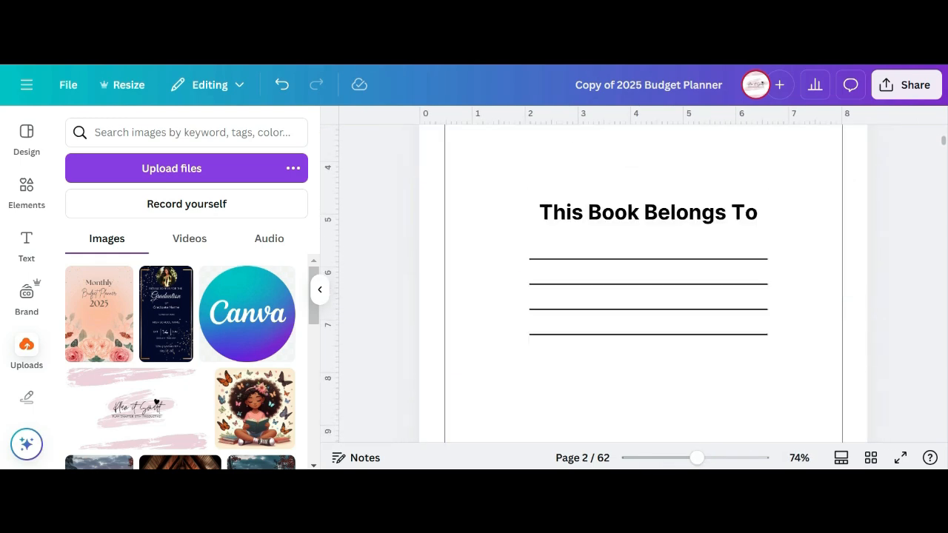
scroll(643, 283, "up", 10)
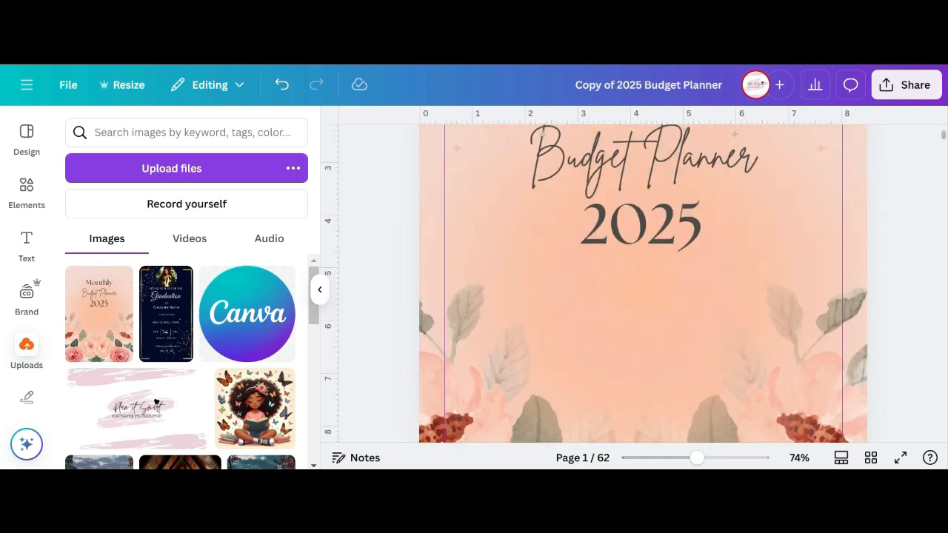
scroll(643, 284, "up", 3)
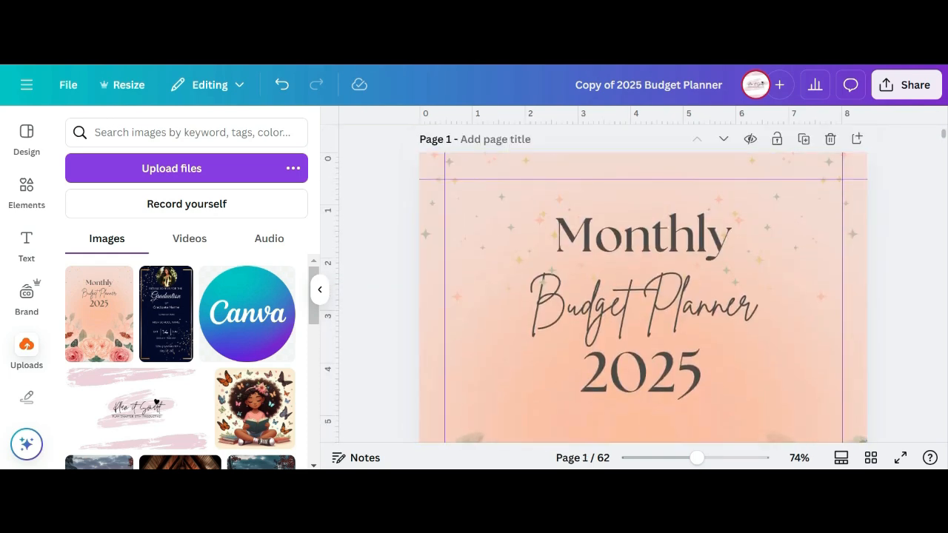
left_click(643, 297)
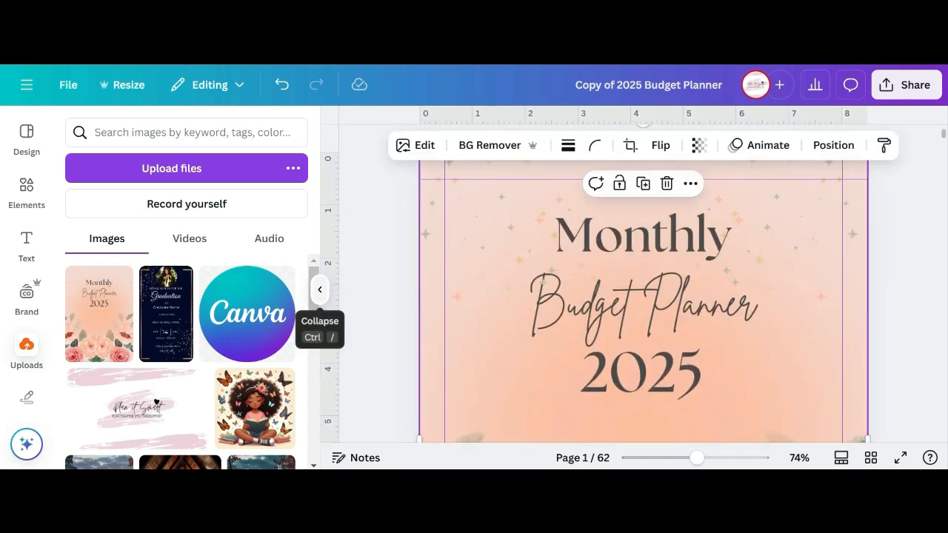
left_click(319, 289)
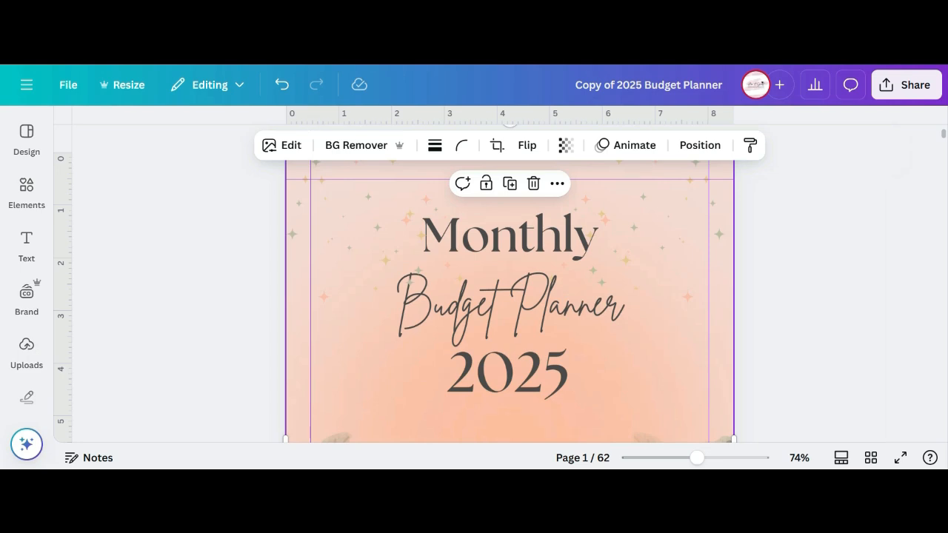
left_click(68, 84)
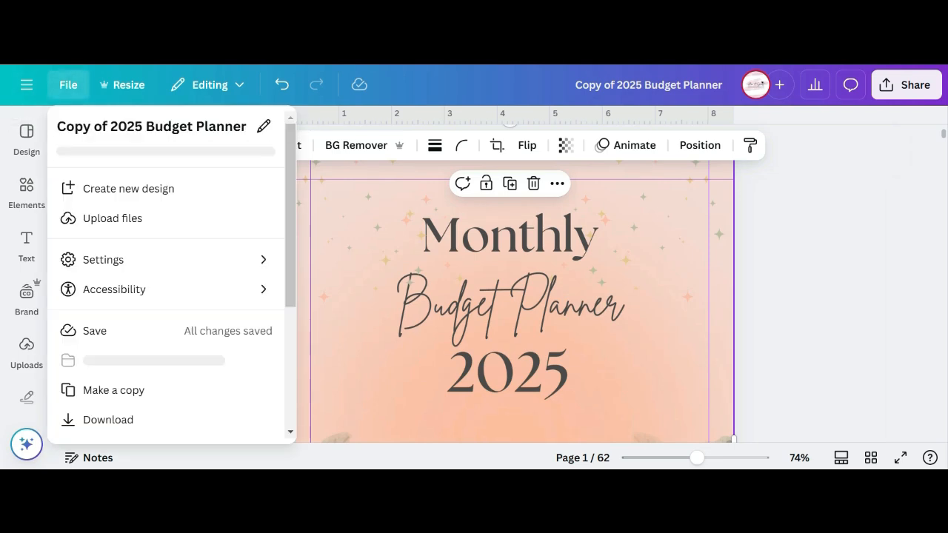
left_click(68, 84)
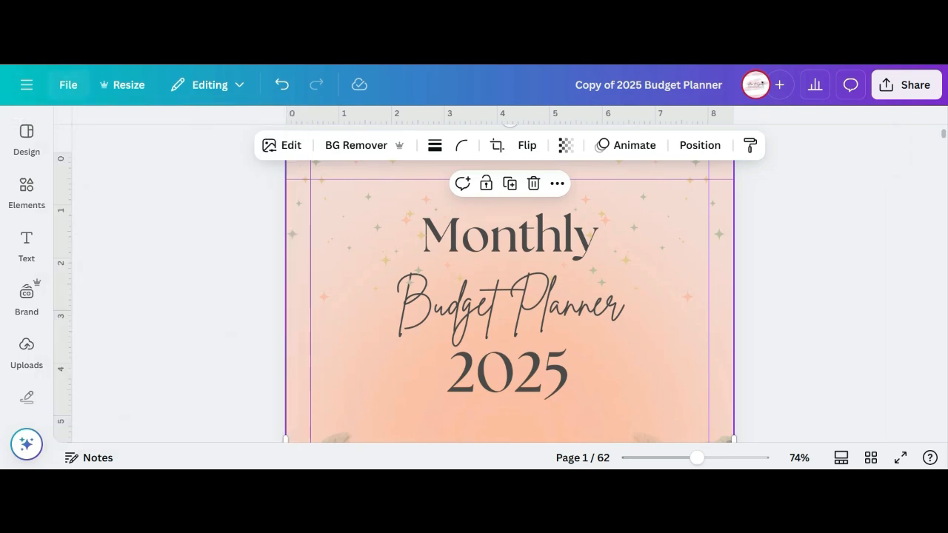
left_click(68, 84)
mouse_move(166, 260)
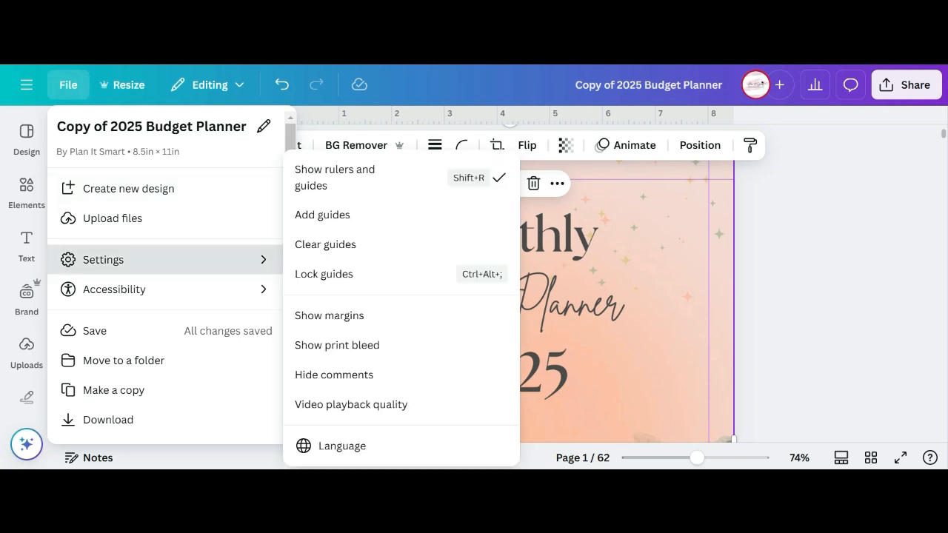
left_click(400, 178)
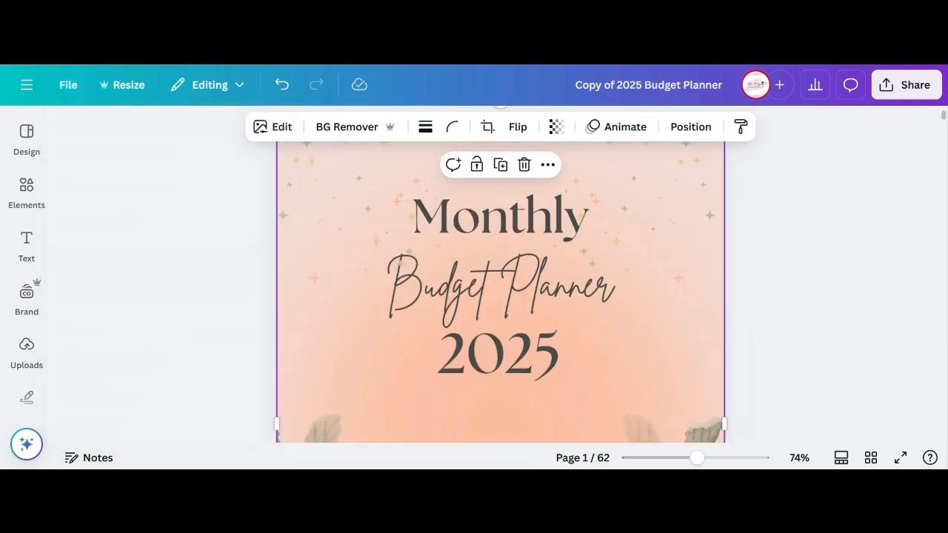
left_click(830, 297)
Look through the planner from the cover past the monthly calendars to the Budget Tracker, and return to the "This Book Belongs To" page
left_click_drag(698, 458, 689, 458)
scroll(500, 297, "down", 3)
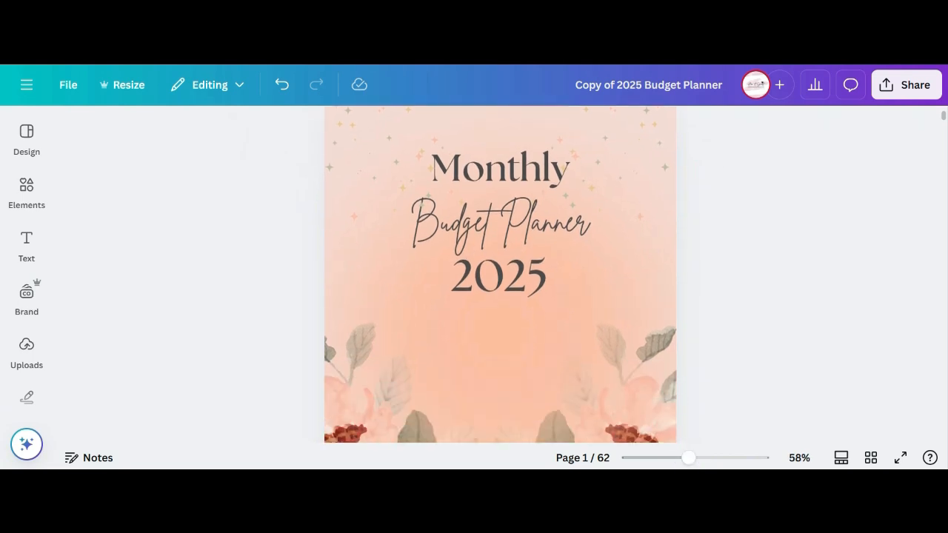
scroll(500, 296, "up", 3)
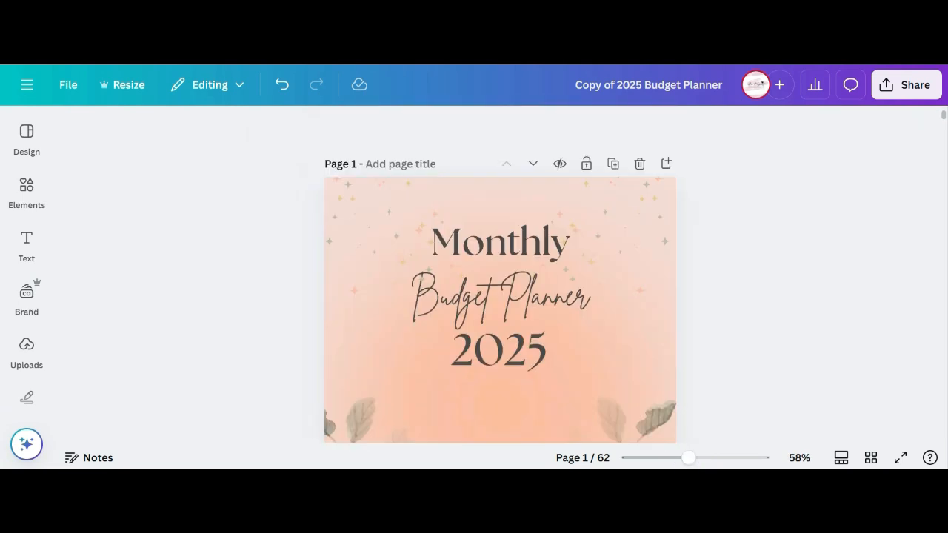
scroll(500, 296, "down", 3)
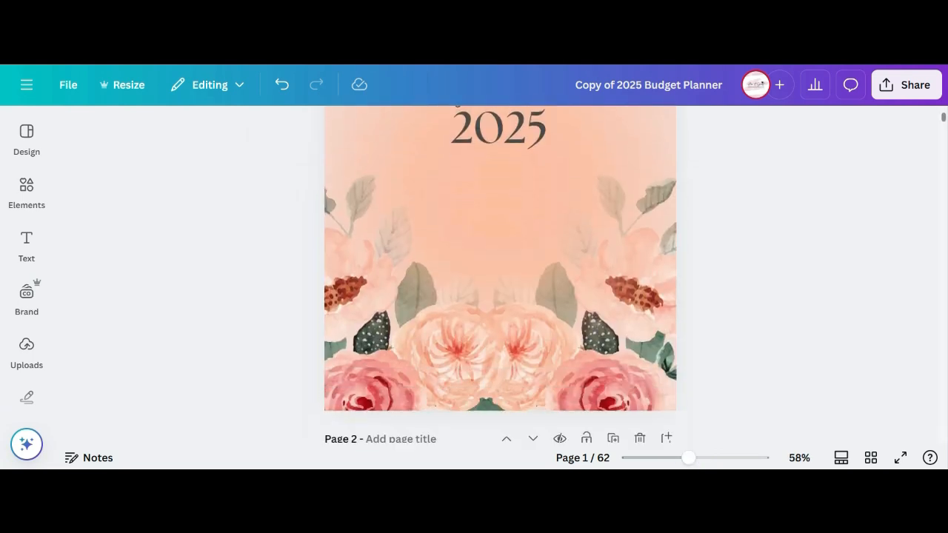
scroll(500, 297, "down", 20)
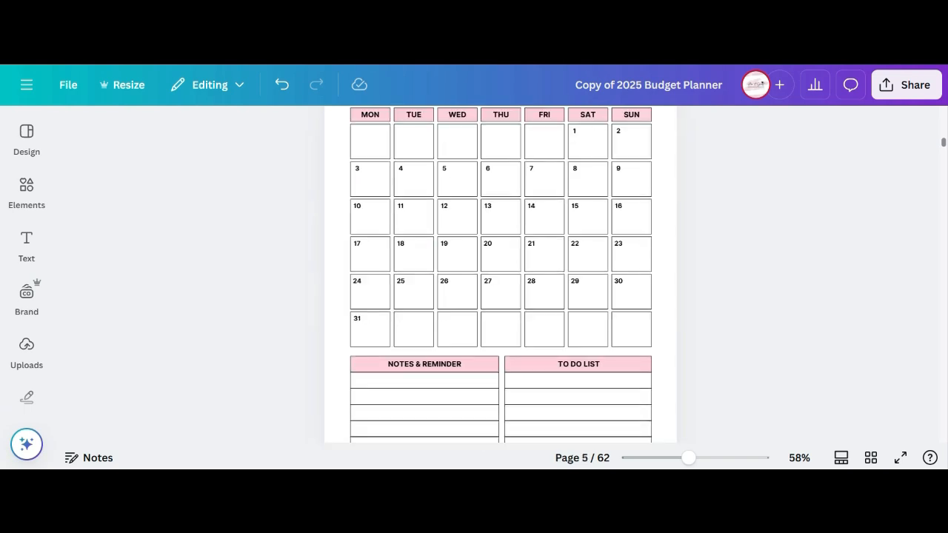
scroll(500, 296, "down", 20)
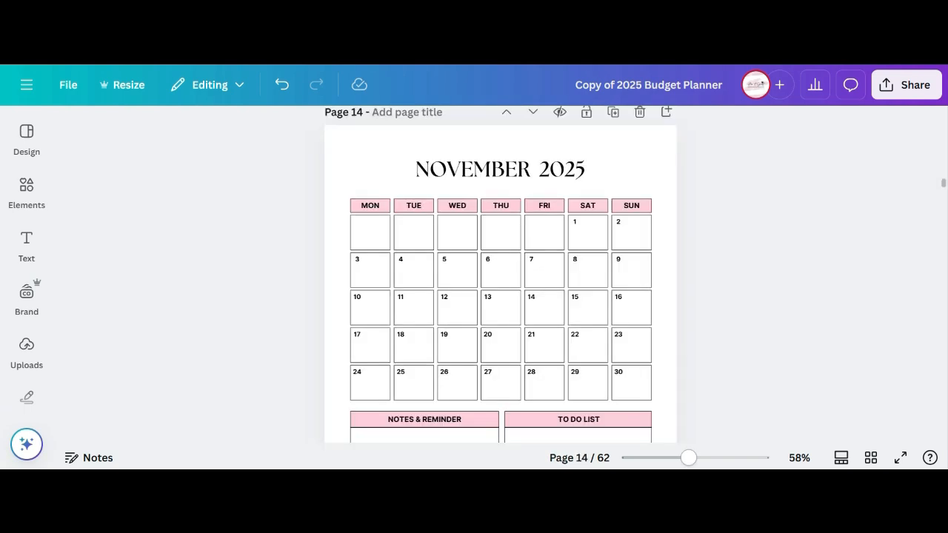
scroll(500, 297, "down", 9)
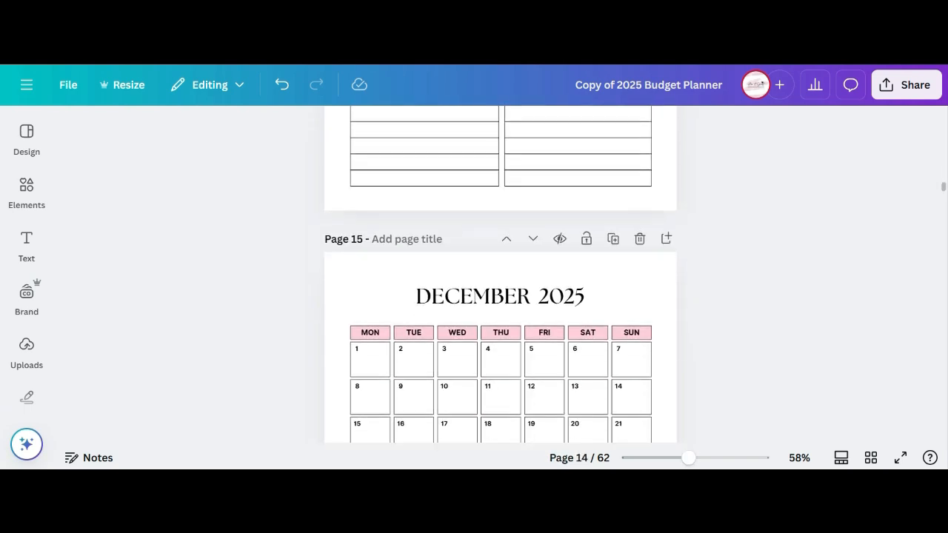
scroll(500, 296, "down", 12)
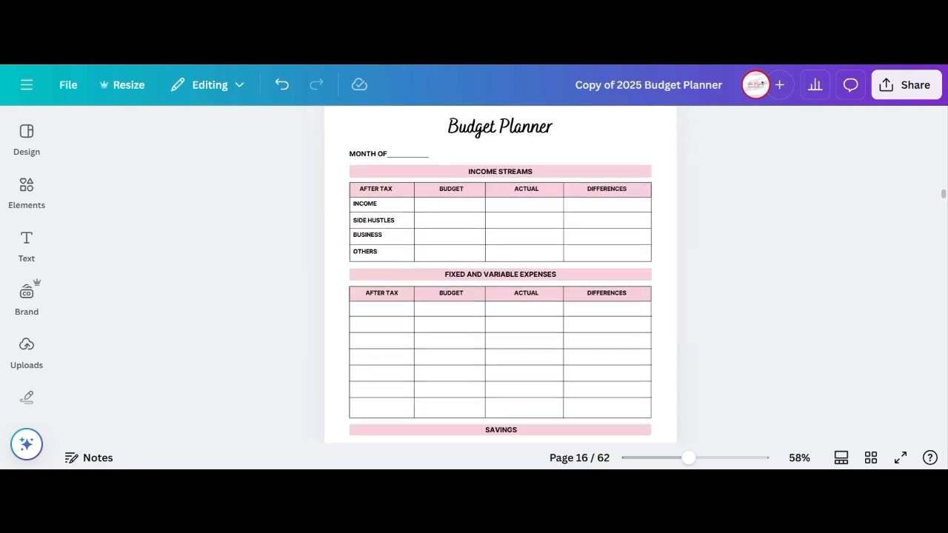
scroll(500, 296, "down", 2)
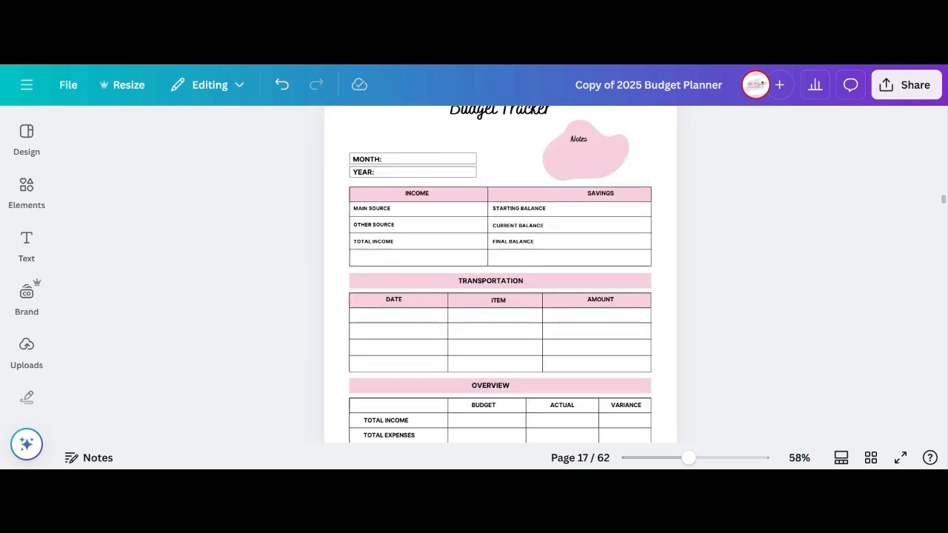
left_click_drag(944, 199, 944, 117)
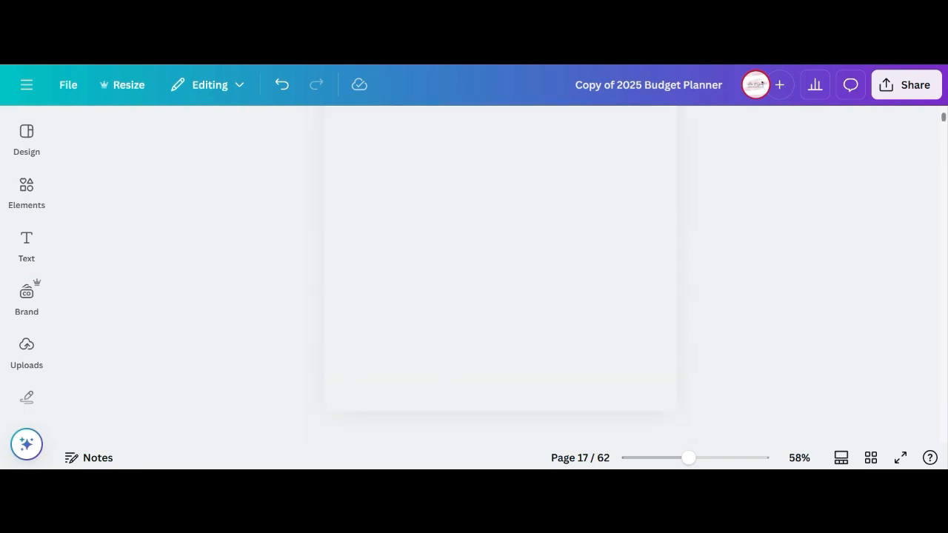
scroll(501, 274, "down", 10)
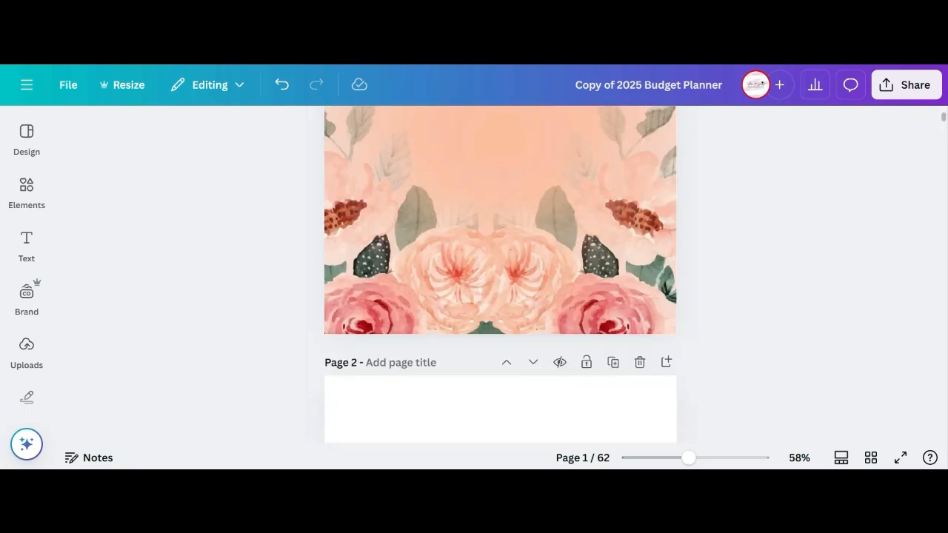
scroll(501, 274, "down", 2)
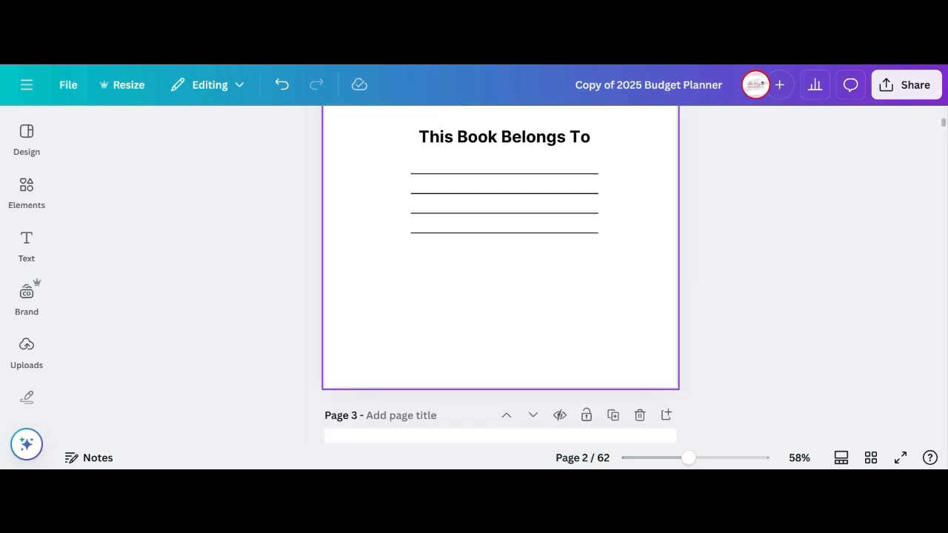
Change the 2025 Calendar page's background to the light peach from the cover's photo colors and apply it to all pages
scroll(500, 274, "down", 3)
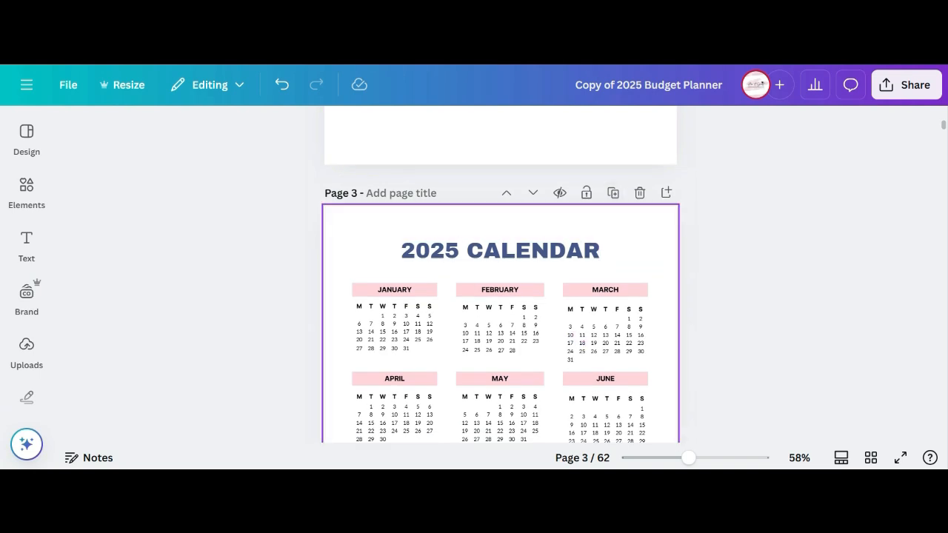
left_click(500, 223)
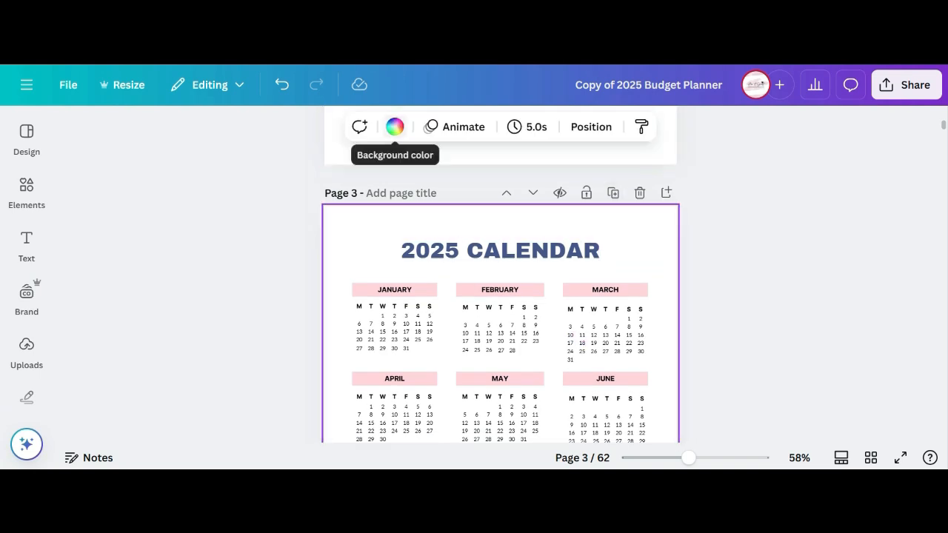
left_click(395, 126)
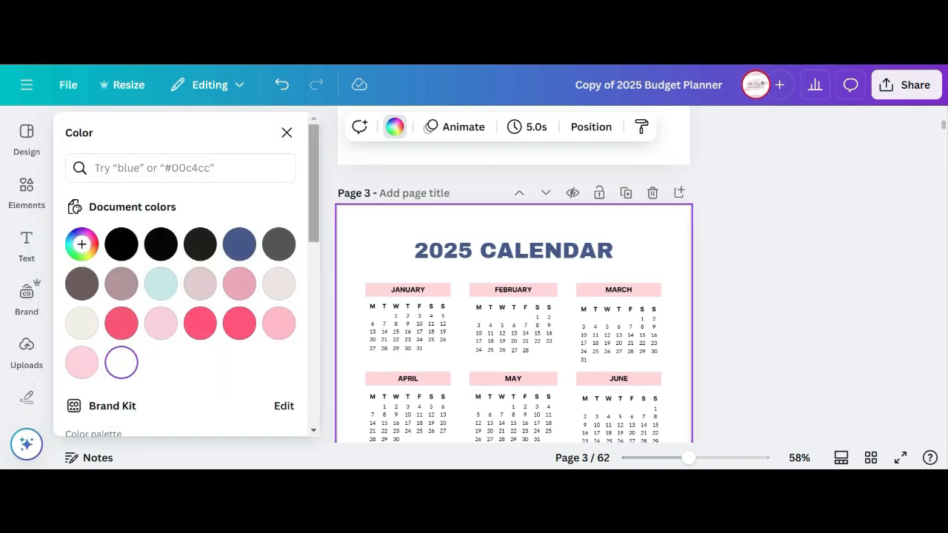
scroll(182, 311, "down", 5)
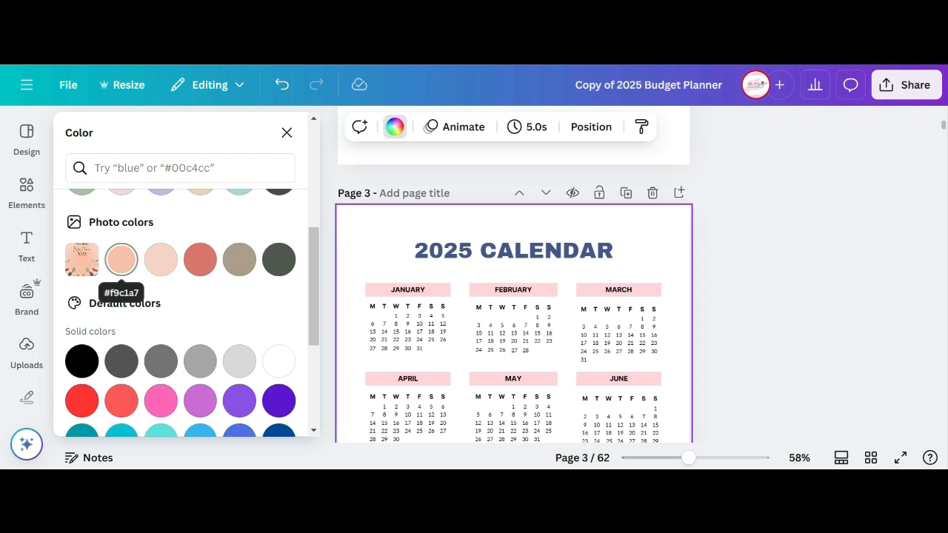
left_click(122, 259)
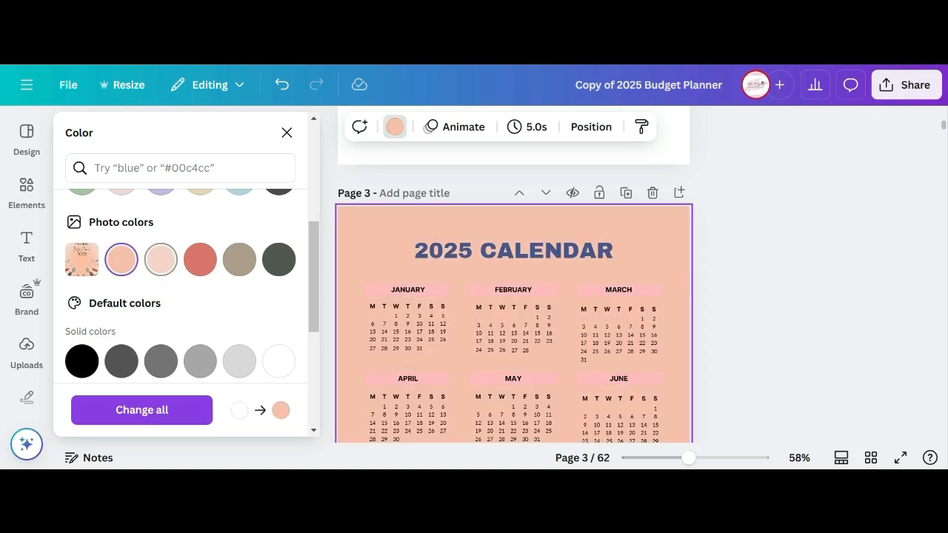
left_click(161, 259)
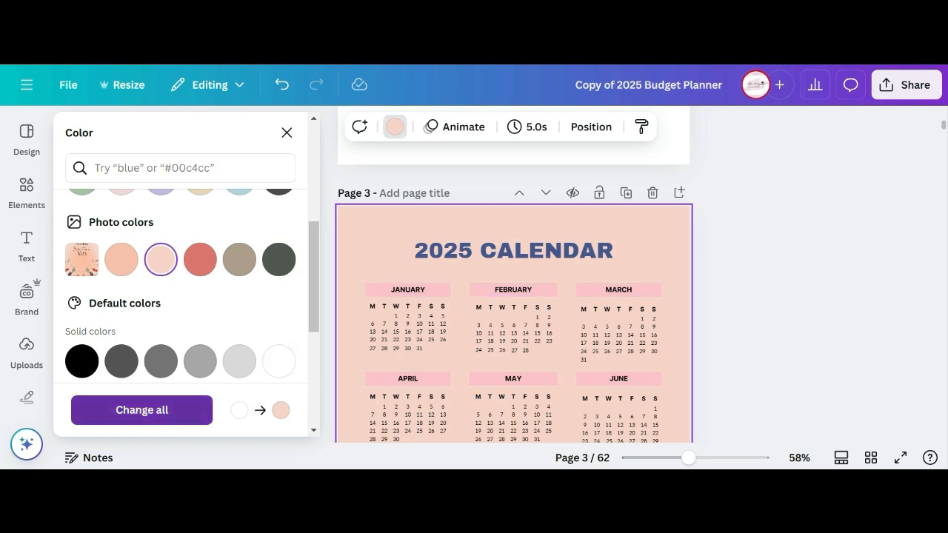
left_click(142, 410)
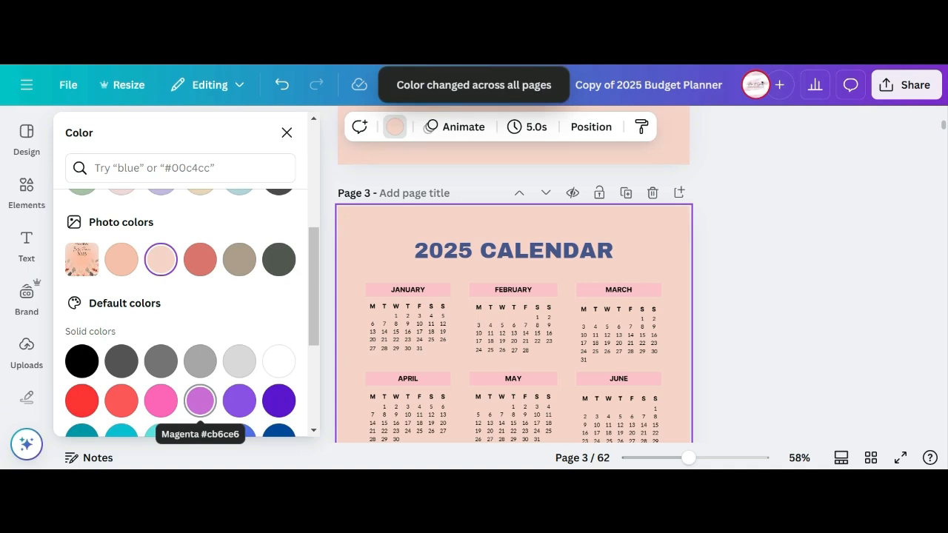
Look through the recolored pages from the cover to the monthly calendars, and return to the "This Book Belongs To" page
scroll(514, 311, "up", 5)
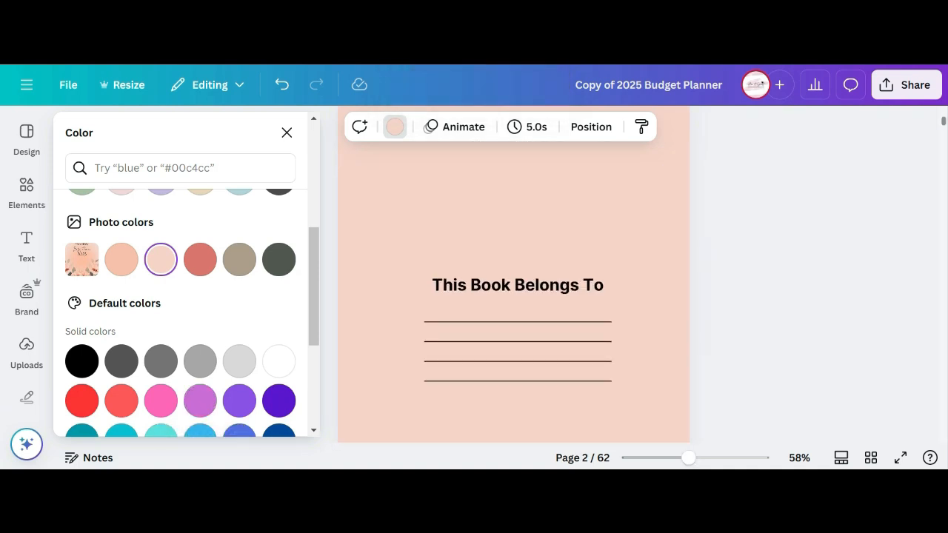
scroll(514, 311, "up", 5)
scroll(514, 311, "down", 10)
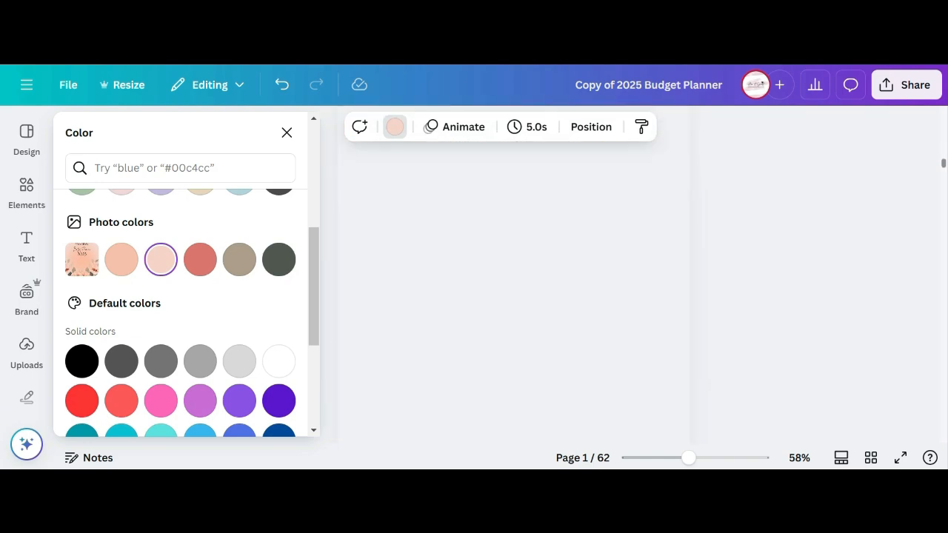
scroll(514, 311, "up", 5)
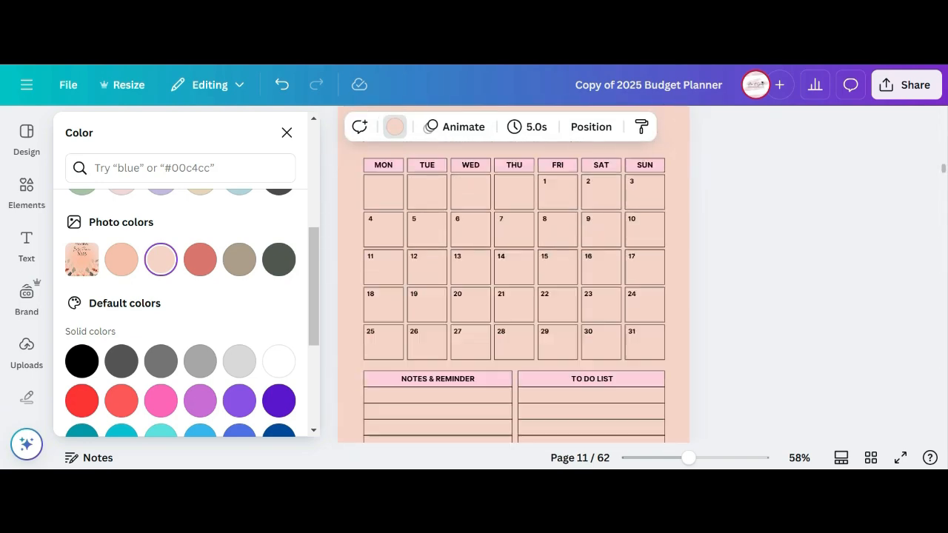
scroll(514, 311, "up", 10)
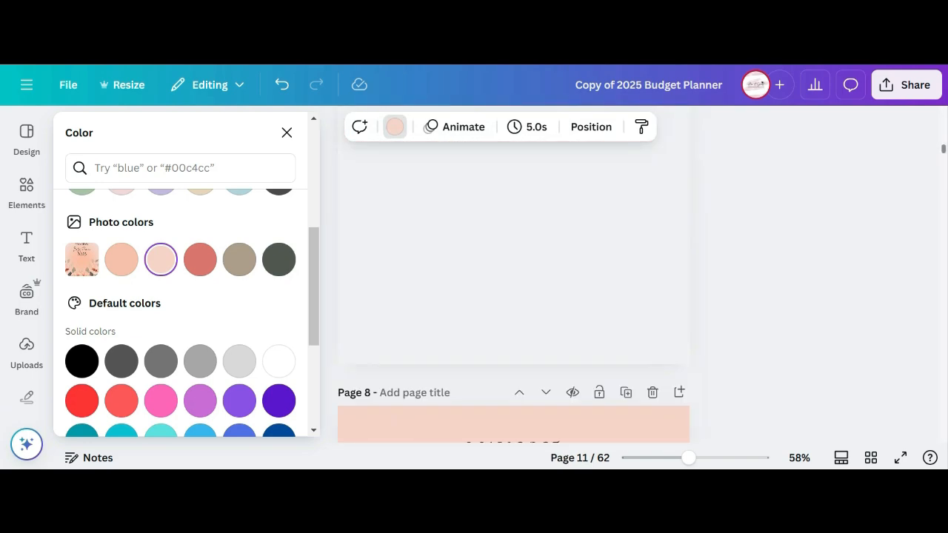
left_click_drag(944, 131, 944, 115)
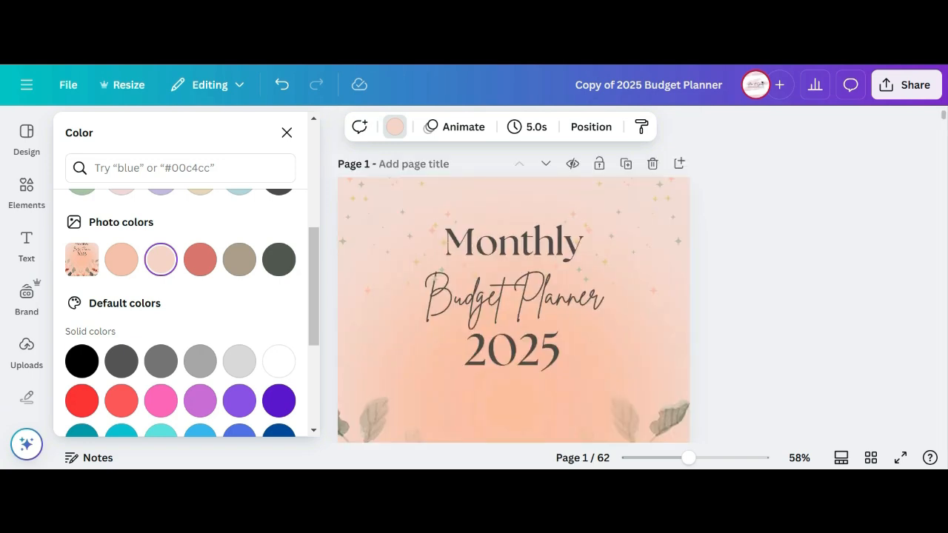
scroll(514, 311, "down", 6)
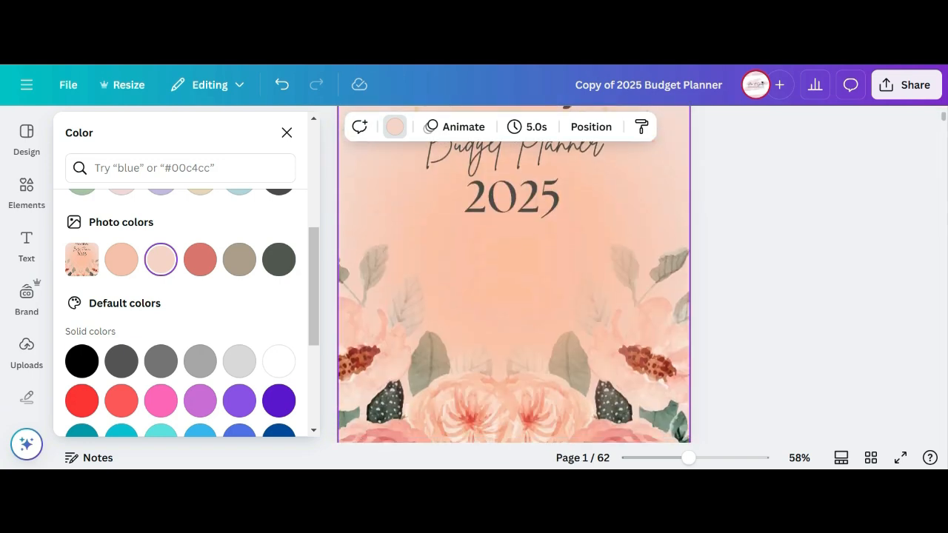
scroll(514, 311, "down", 4)
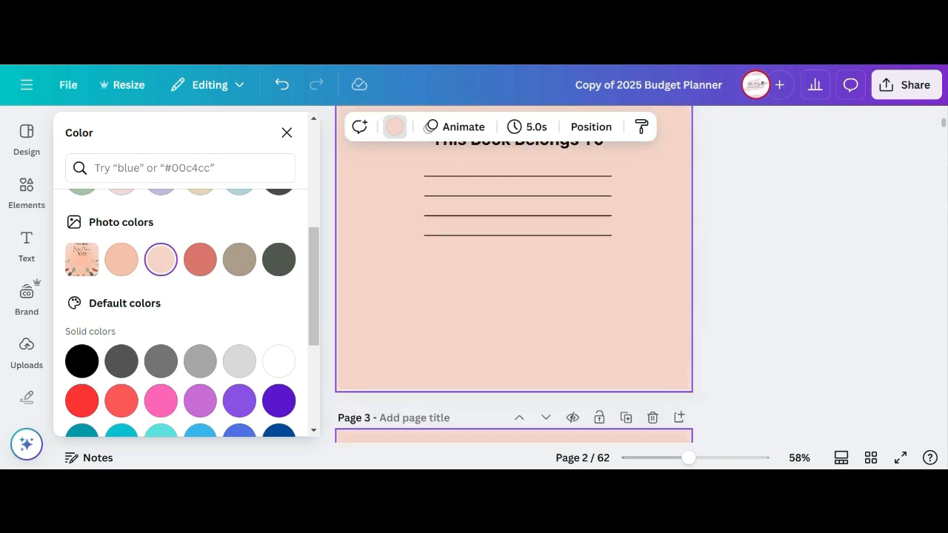
Recolor the "This Book Belongs To" text with the dark green photo color and replace the black across all pages
scroll(514, 311, "up", 2)
left_click(517, 291)
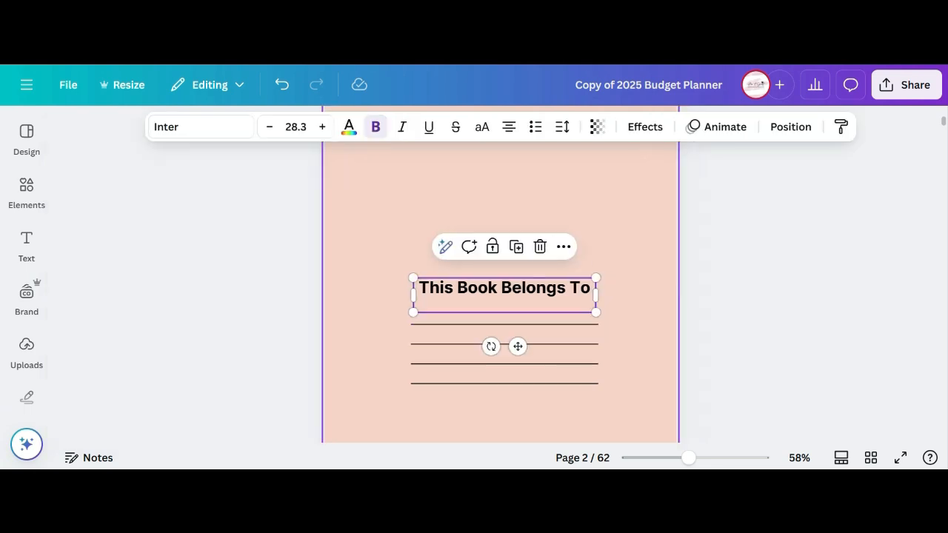
left_click(349, 126)
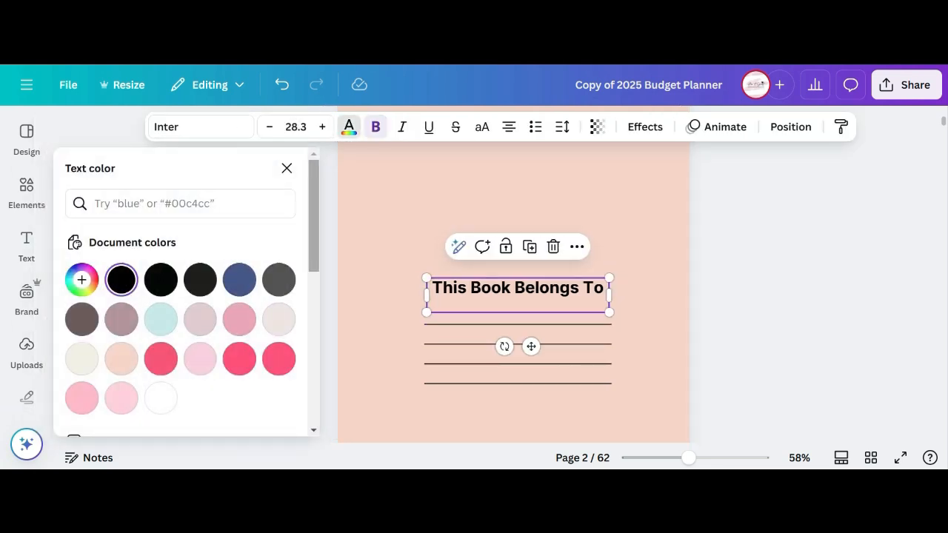
scroll(187, 296, "down", 1)
scroll(186, 326, "down", 5)
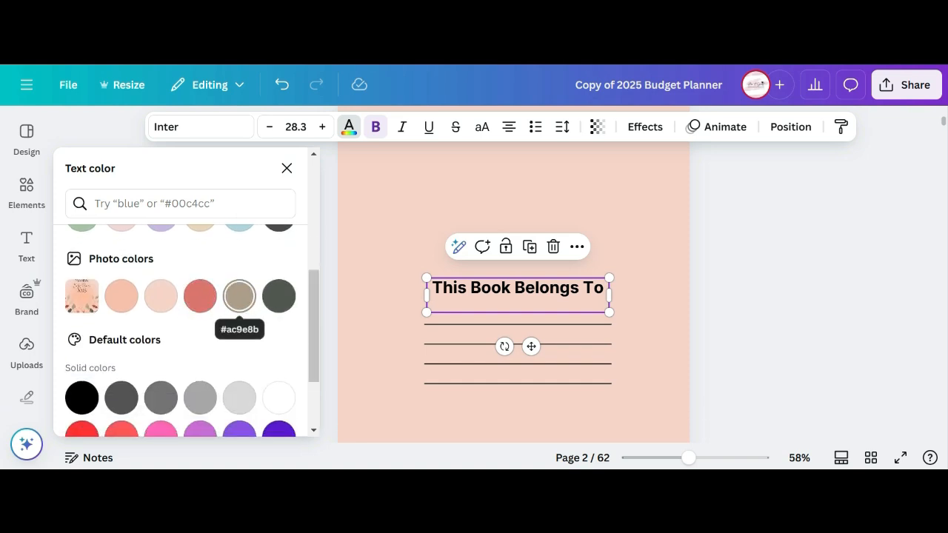
left_click(279, 295)
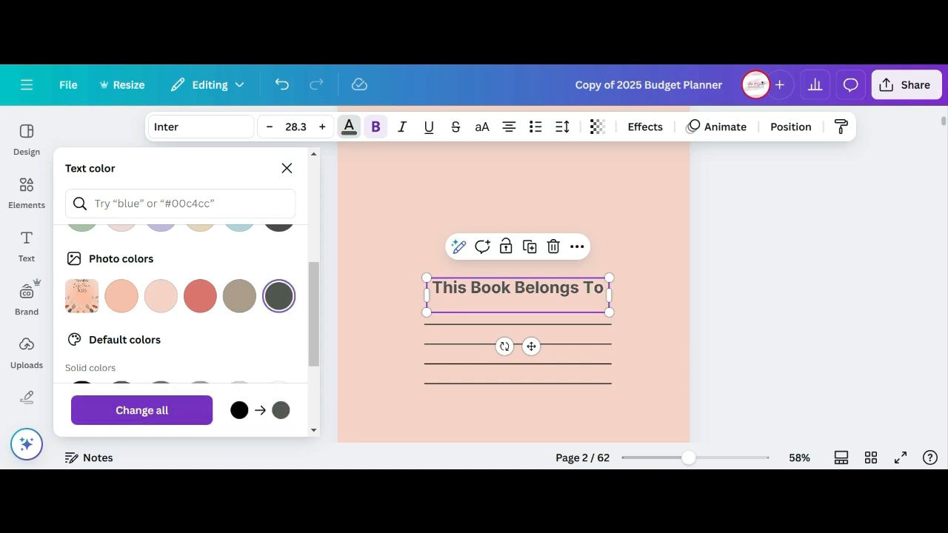
left_click(119, 411)
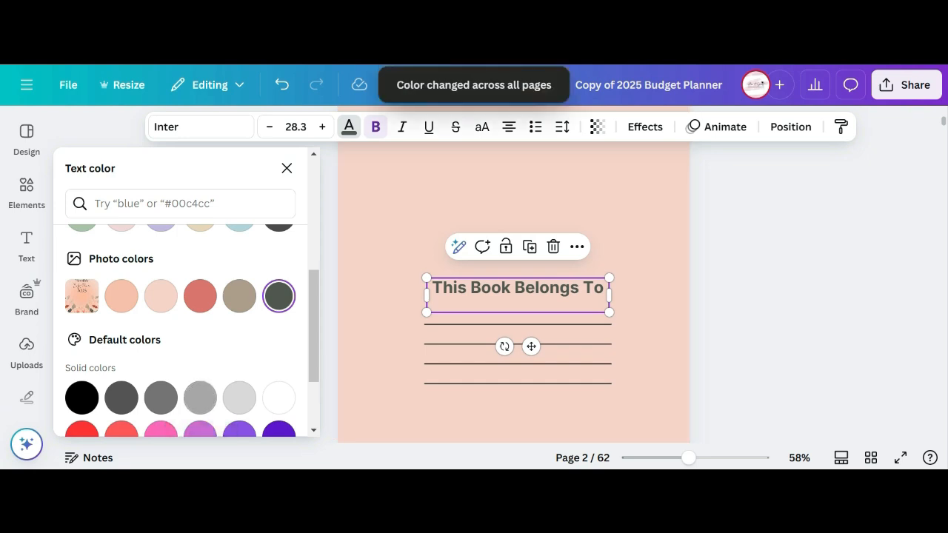
Set the "2025 CALENDAR" heading on page 3 to the dark green photo color
scroll(515, 296, "down", 5)
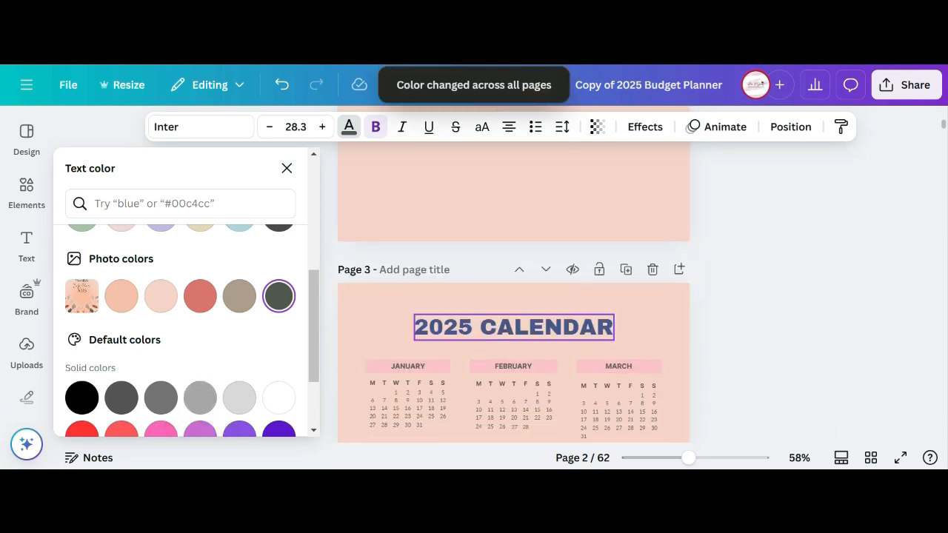
scroll(599, 311, "down", 1)
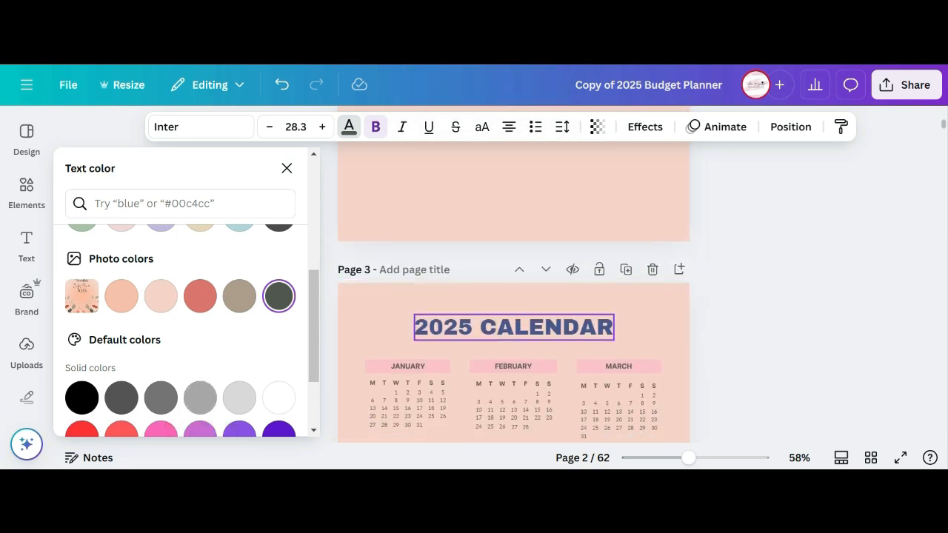
left_click(514, 327)
left_click(279, 297)
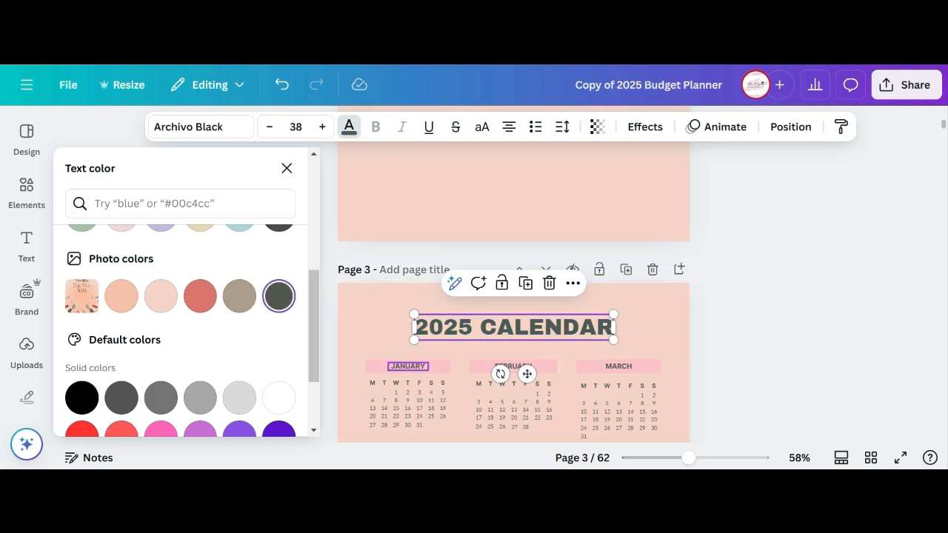
Set the text color of the January label bar to the light peach photo color and replace white across all pages
left_click(408, 366)
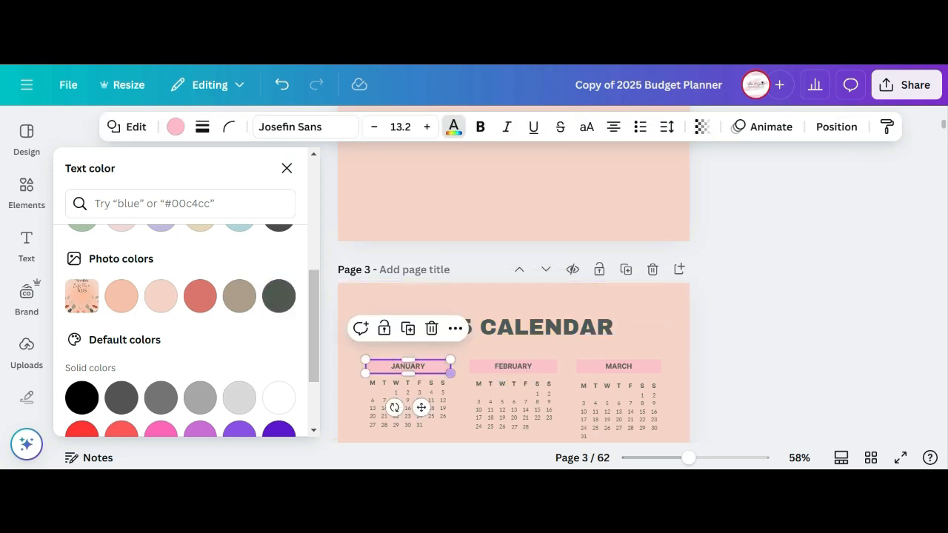
scroll(514, 366, "down", 2)
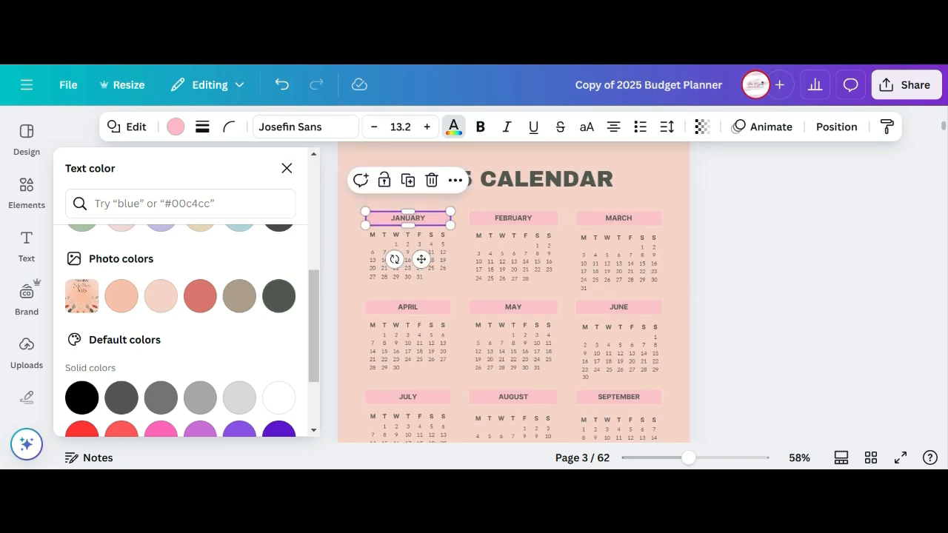
left_click(161, 296)
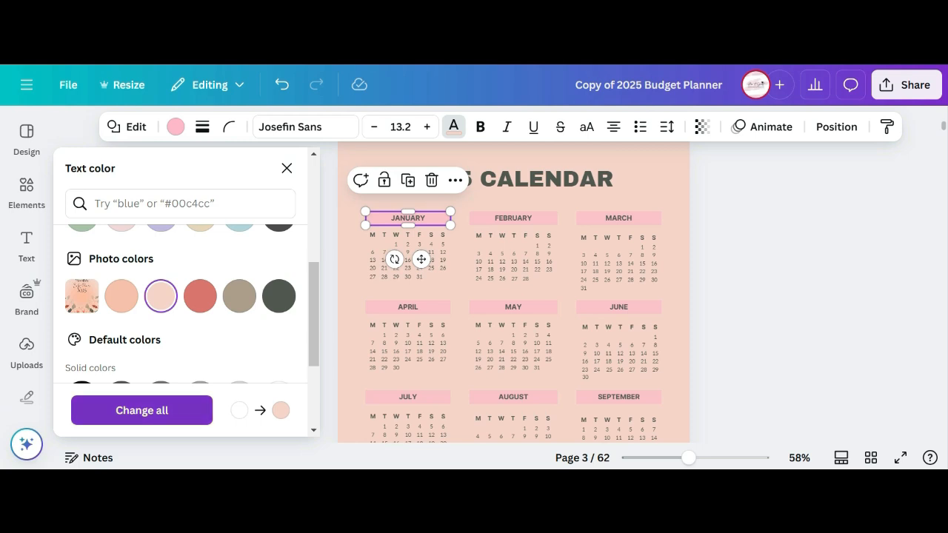
left_click(141, 410)
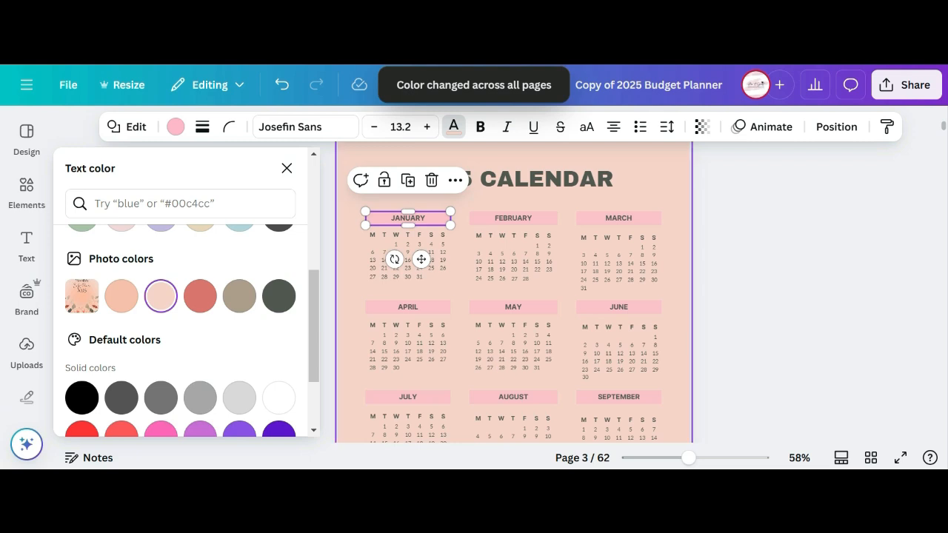
left_click(460, 244)
left_click(395, 221)
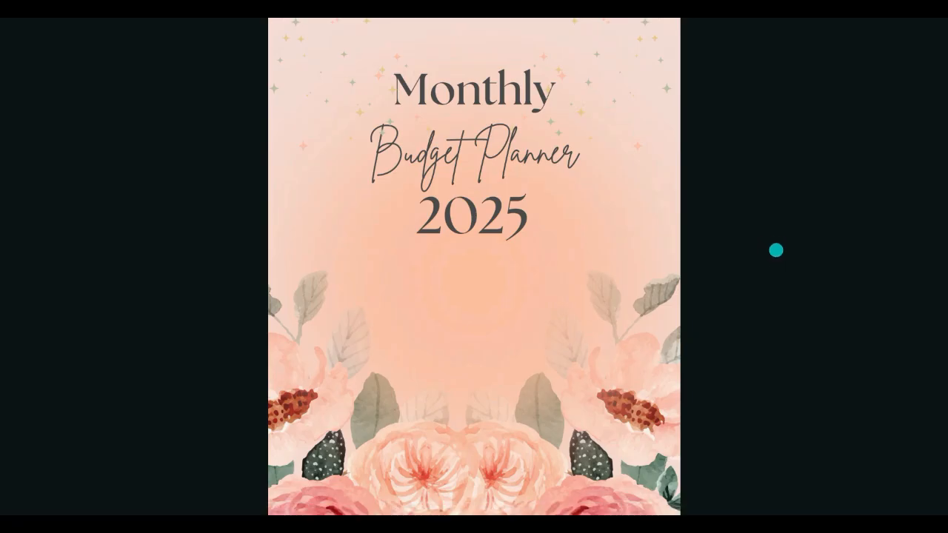
Look through the full-screen planner from the cover and the ownership page through the 2025 monthly calendars
key("Right")
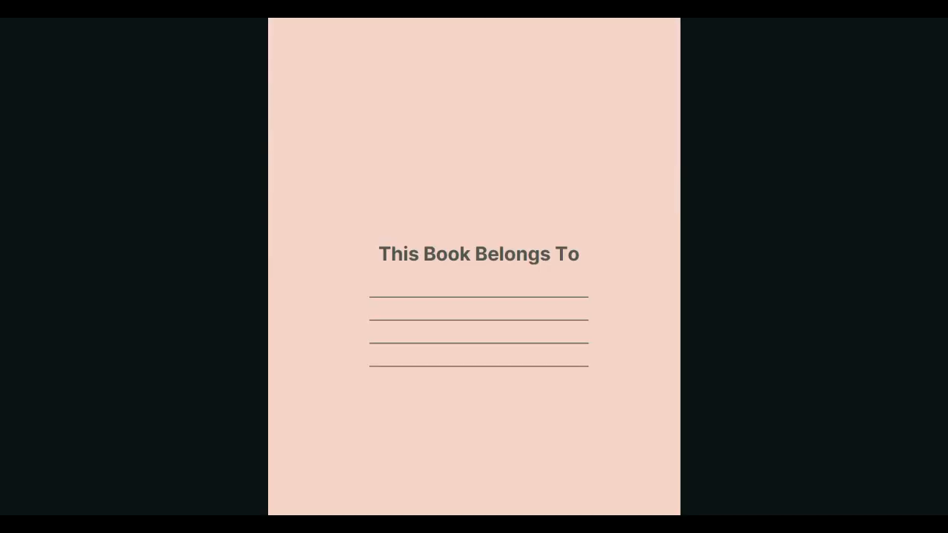
key("Right")
key("Right")
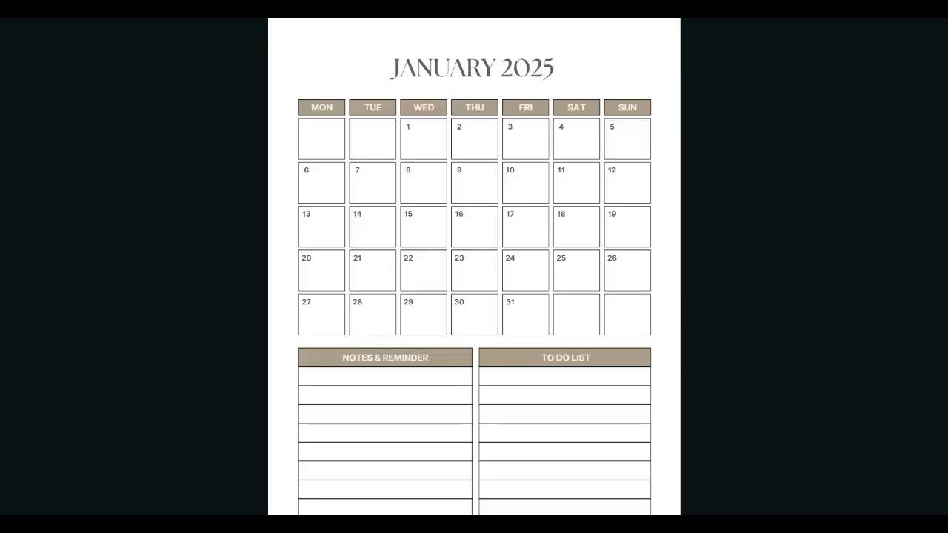
key("Right")
key("Right")
key("Right")
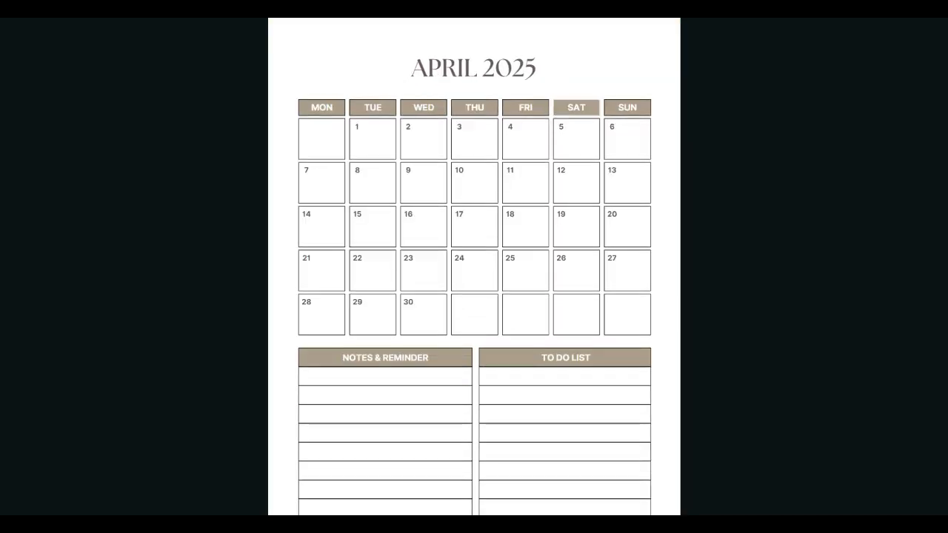
key("Right")
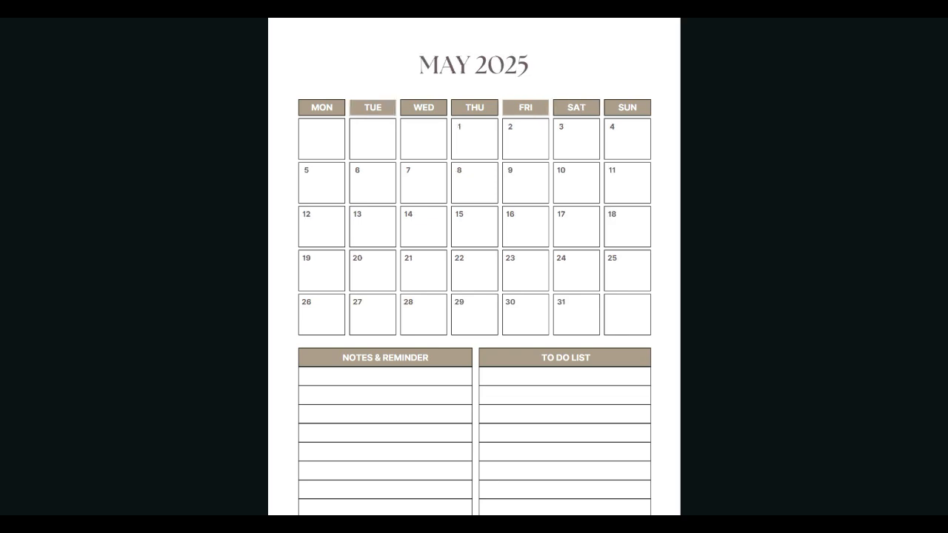
key("Right")
key("Right")
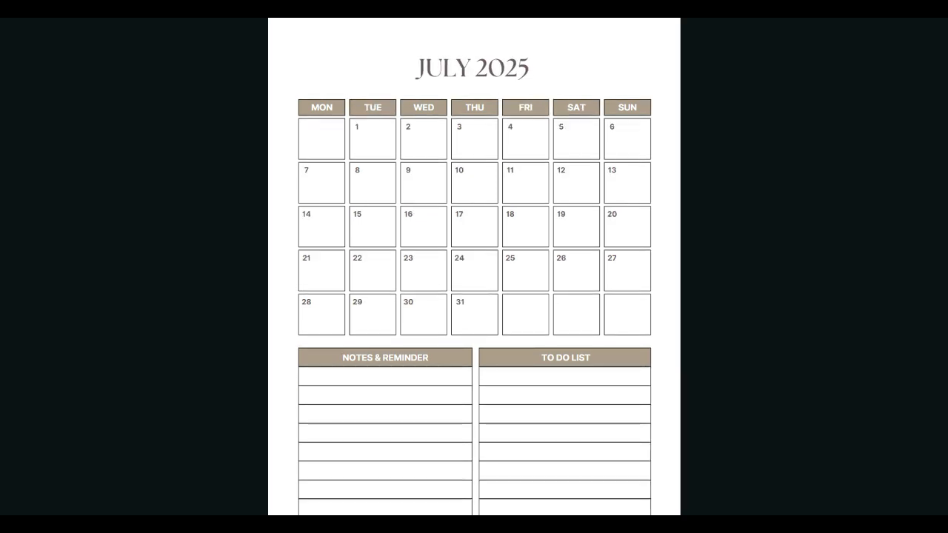
key("Right")
key("Right")
key("Right")
key("Right")
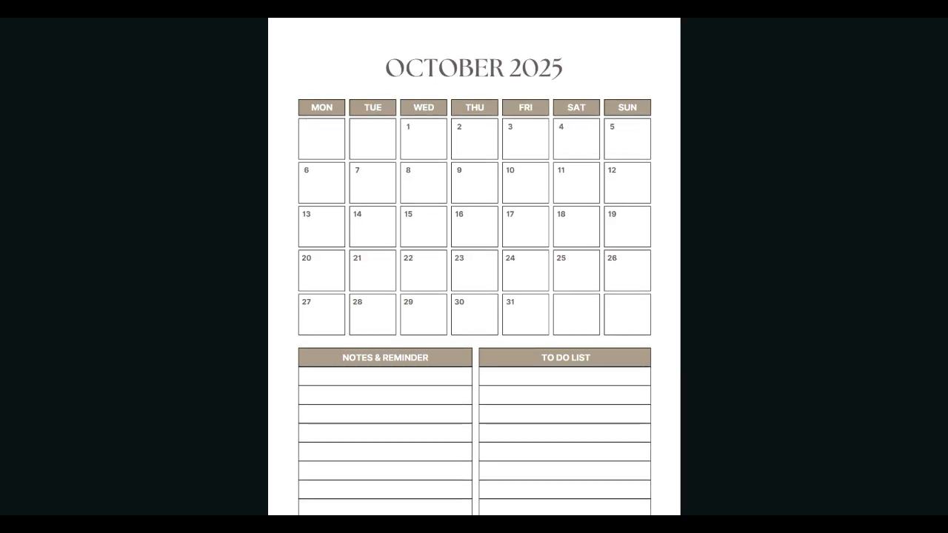
key("Right")
Look through the full-screen budget, expense and savings pages up to Bills & Subscriptions
key("Right")
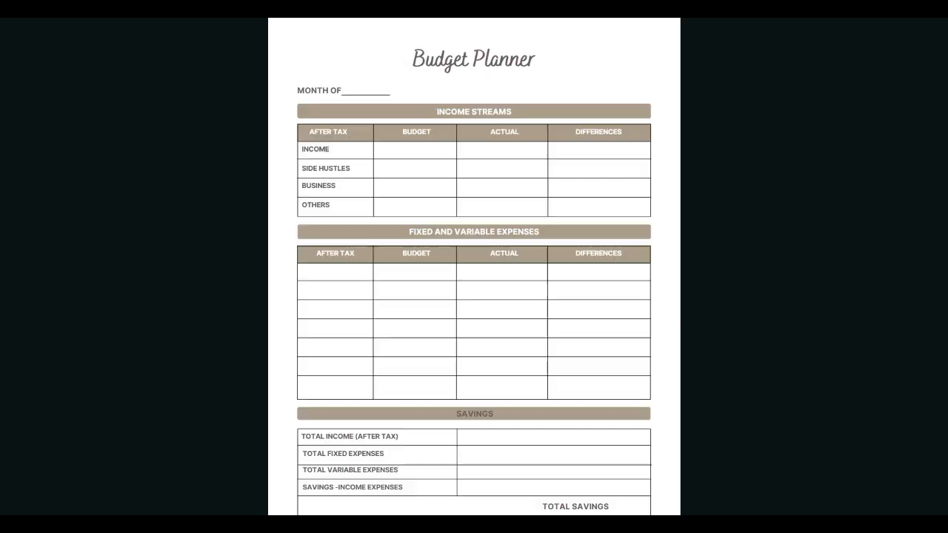
key("Right")
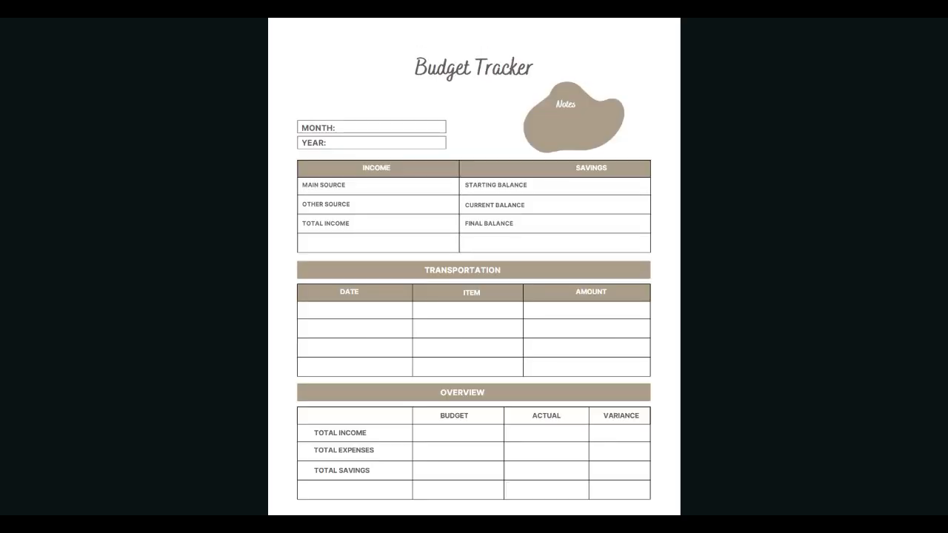
key("Right")
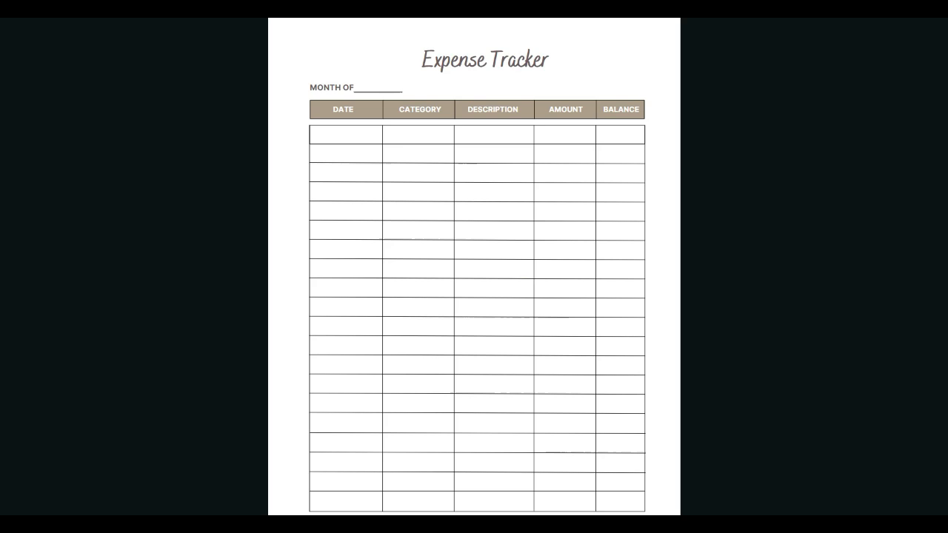
key("Right")
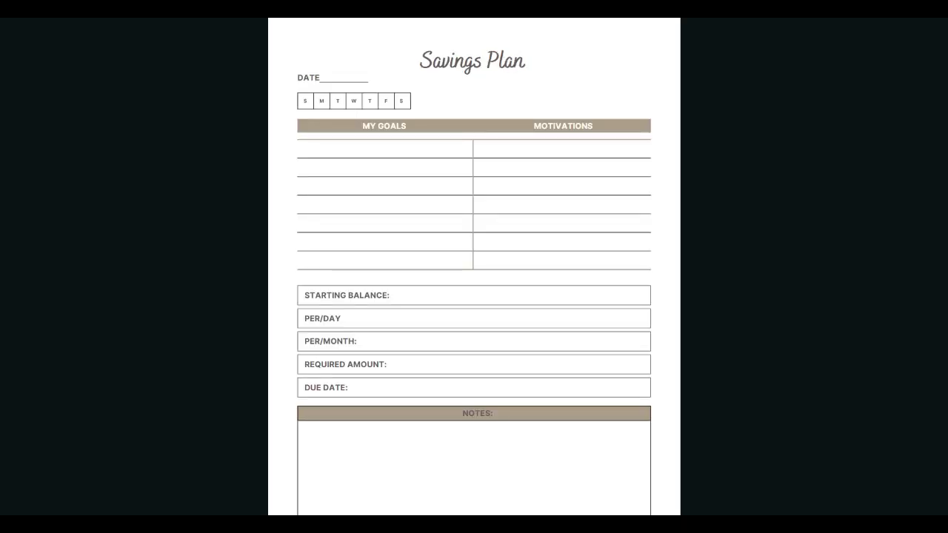
key("Right")
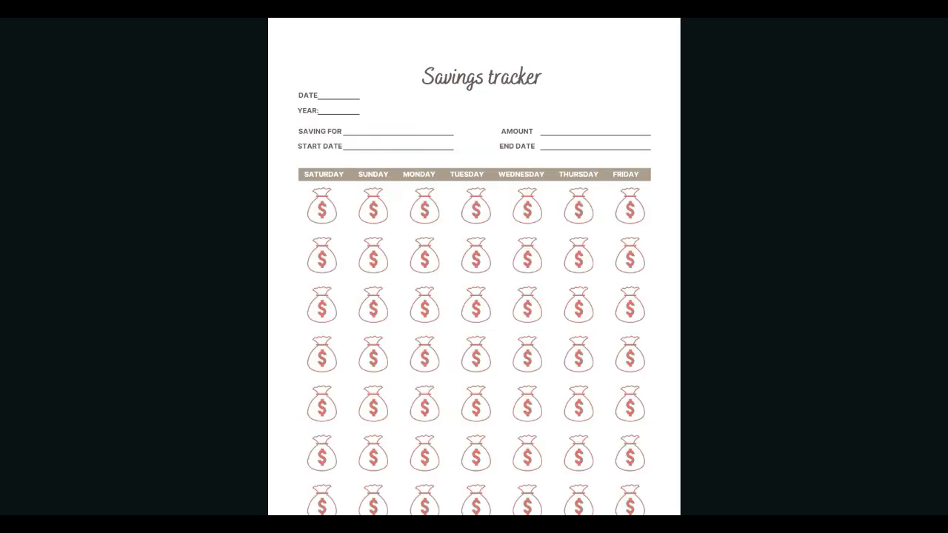
key("Right")
key("Right")
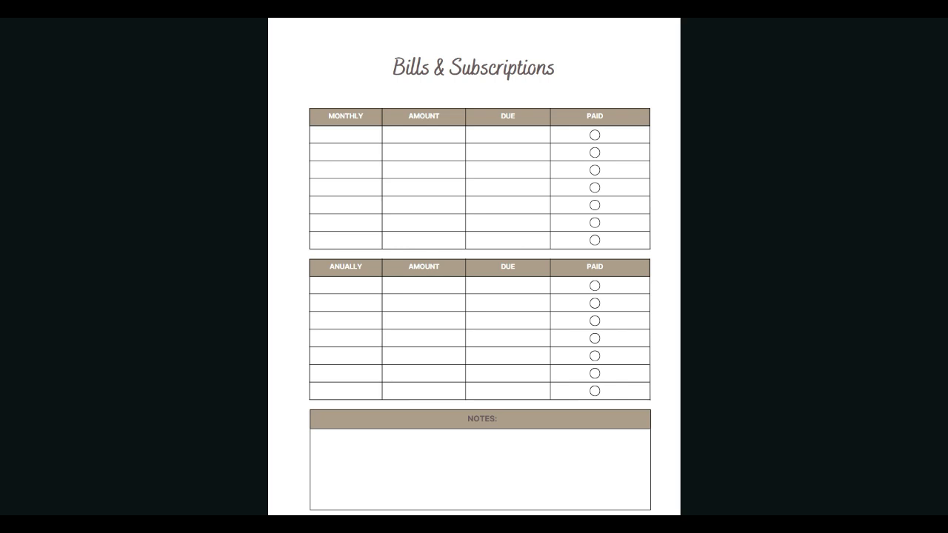